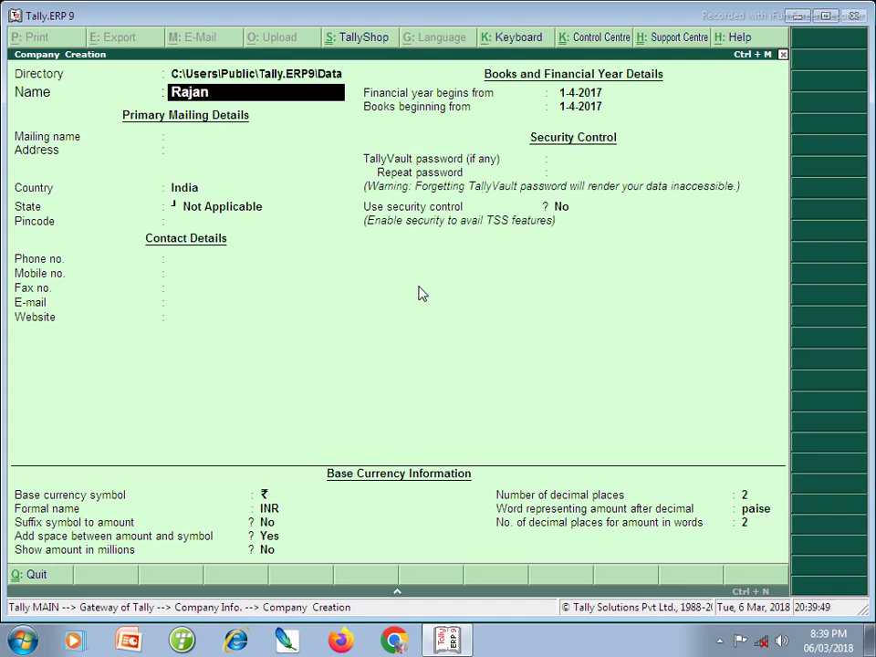
- Name the company Rajan Pvt.Ltd, keep country India, and choose state Jharkhand
{"action": "type", "text": "Pvt"}
{"action": "type", "text": ".Tld"}
{"action": "key", "text": "BackSpace"}
{"action": "key", "text": "BackSpace"}
{"action": "key", "text": "BackSpace"}
{"action": "type", "text": "t"}
{"action": "key", "text": "BackSpace"}
{"action": "type", "text": "Ltd"}
{"action": "key", "text": "Return"}
{"action": "key", "text": "Return"}
{"action": "key", "text": "Return"}
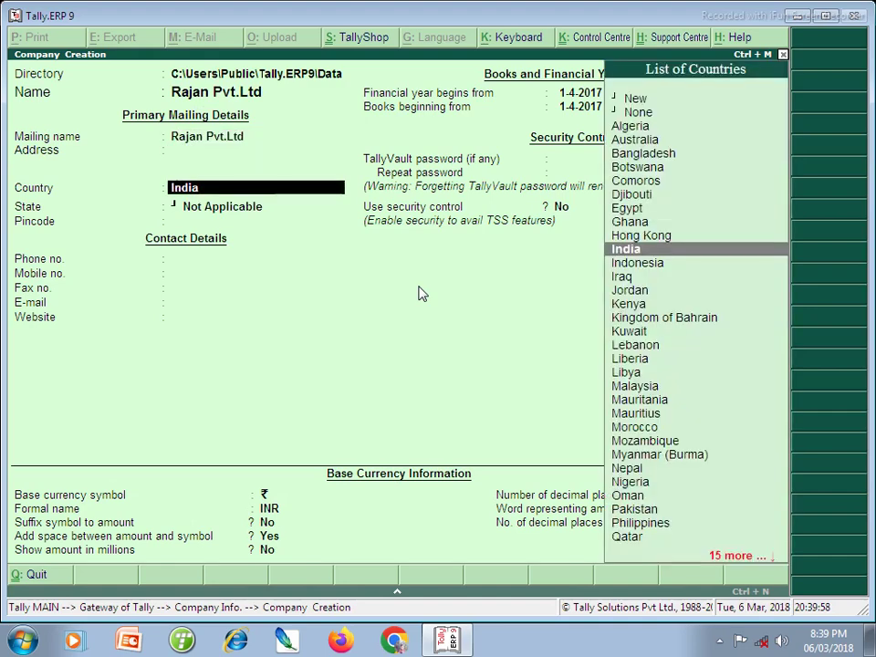
{"action": "key", "text": "Return"}
{"action": "type", "text": "Jhark"}
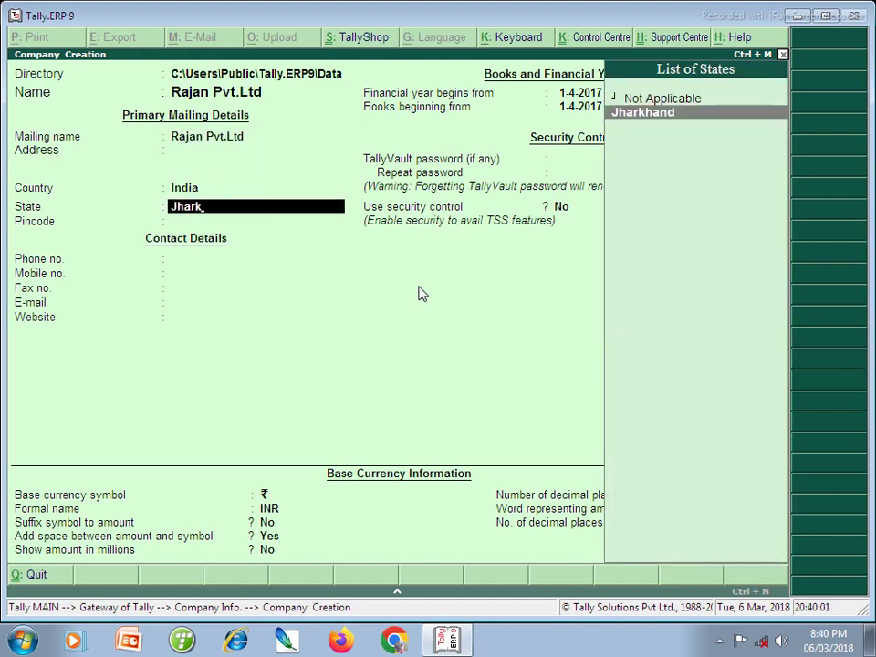
{"action": "key", "text": "Return"}
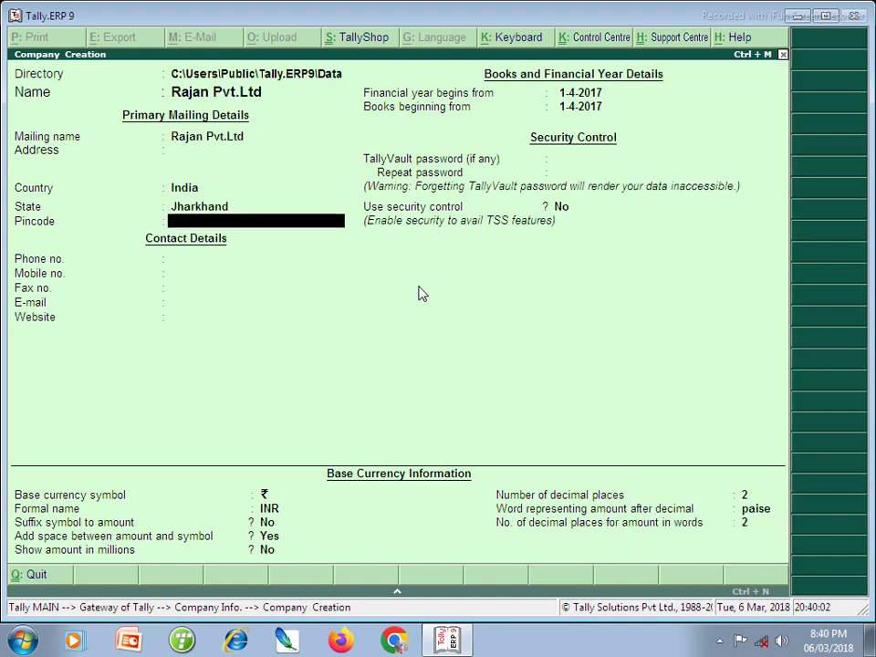
- Enter pincode 827013 and the company's phone number
{"action": "type", "text": "82702"}
{"action": "key", "text": "BackSpace"}
{"action": "type", "text": "13"}
{"action": "key", "text": "Return"}
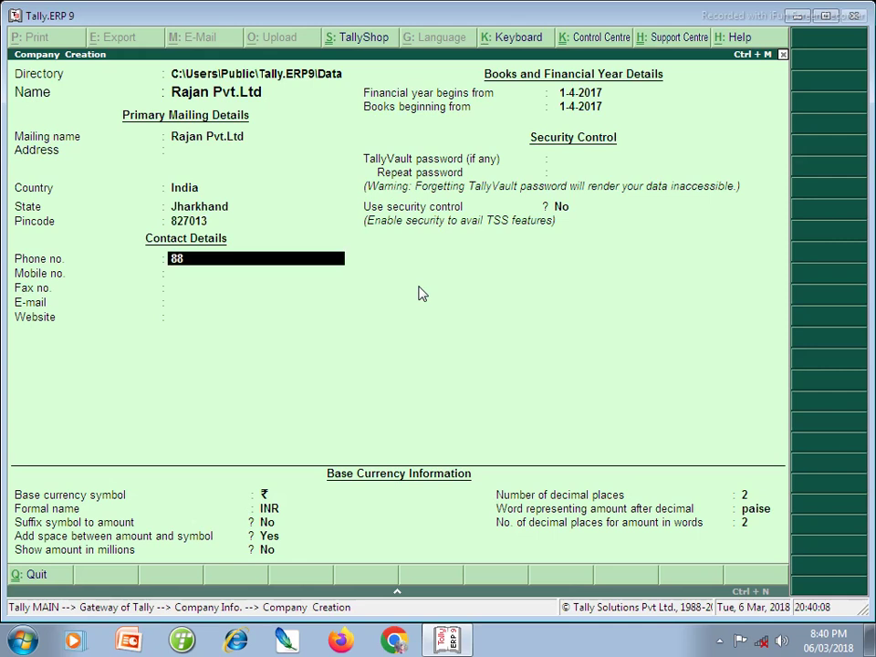
{"action": "key", "text": "Return"}
{"action": "key", "text": "Return"}
{"action": "key", "text": "Return"}
- Change the financial year start to 1-4-2022 and save the company
{"action": "key", "text": "Return"}
{"action": "key", "text": "Return"}
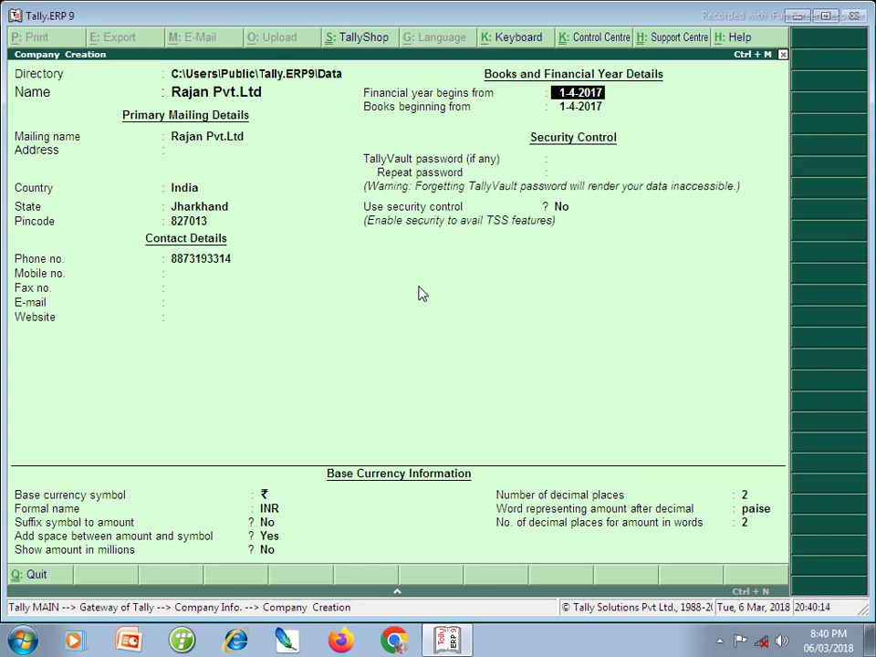
{"action": "key", "text": "Return"}
{"action": "key", "text": "Up"}
{"action": "key", "text": "BackSpace"}
{"action": "key", "text": "BackSpace"}
{"action": "type", "text": "22"}
{"action": "key", "text": "Return"}
{"action": "key", "text": "Return"}
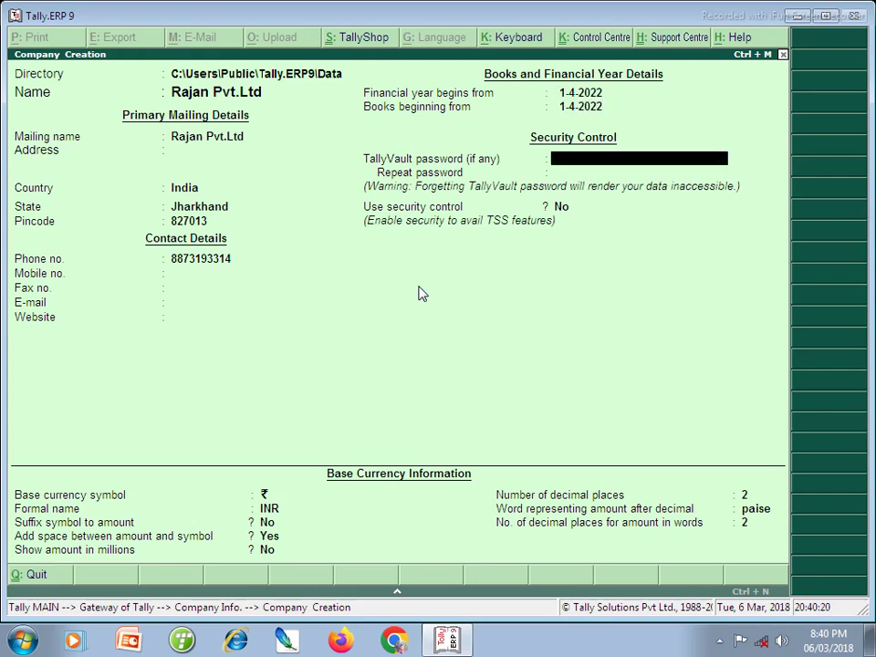
{"action": "key", "text": "Return"}
{"action": "key", "text": "Return"}
{"action": "key", "text": "Return"}
{"action": "key", "text": "Return"}
{"action": "key", "text": "Return"}
{"action": "key", "text": "Return"}
{"action": "key", "text": "Return"}
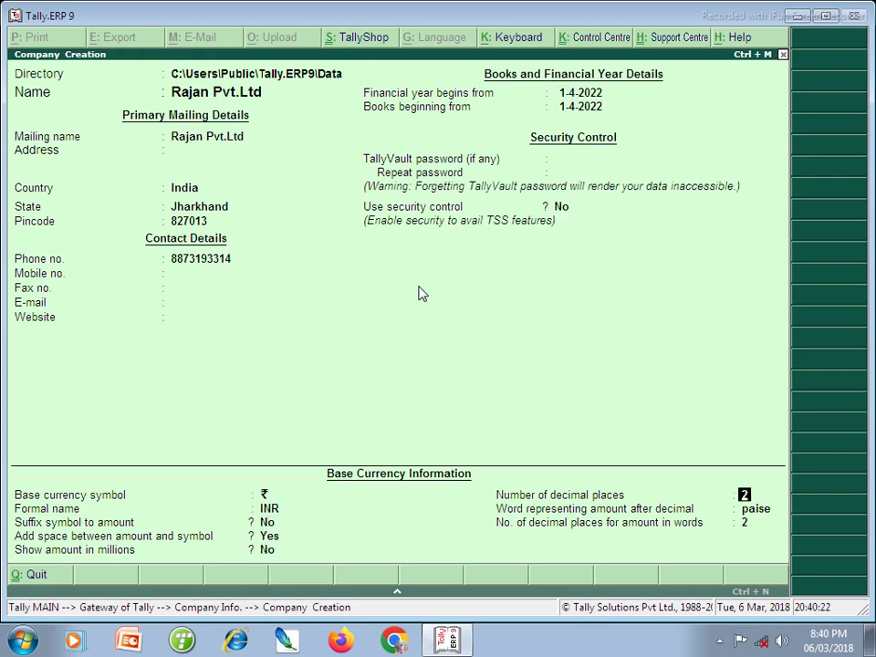
{"action": "key", "text": "ctrl+a"}
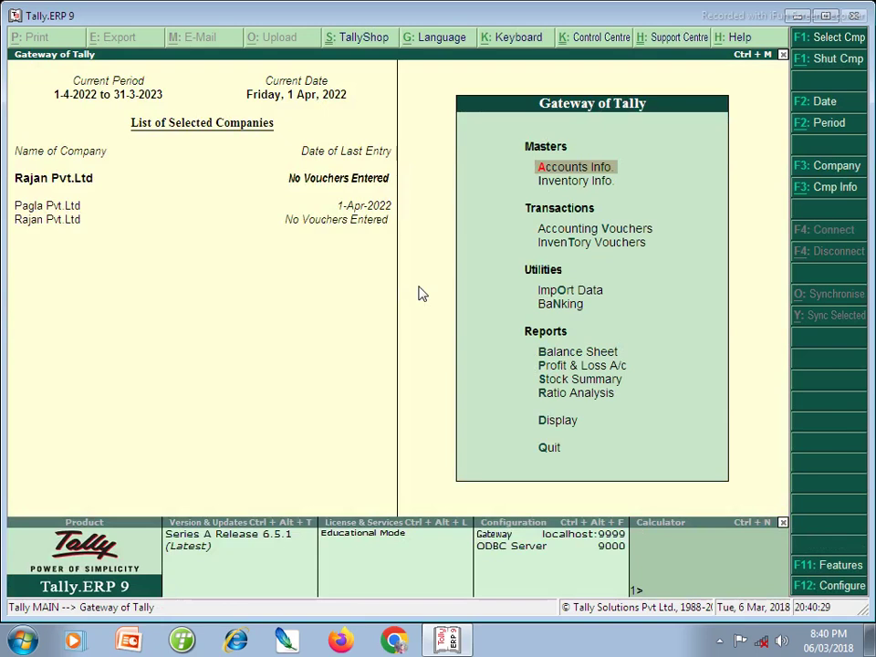
- Set Maintain cost centres, job costing and multiple cost categories to Yes in Accounting Features
{"action": "left_click", "coordinate": [826, 566]}
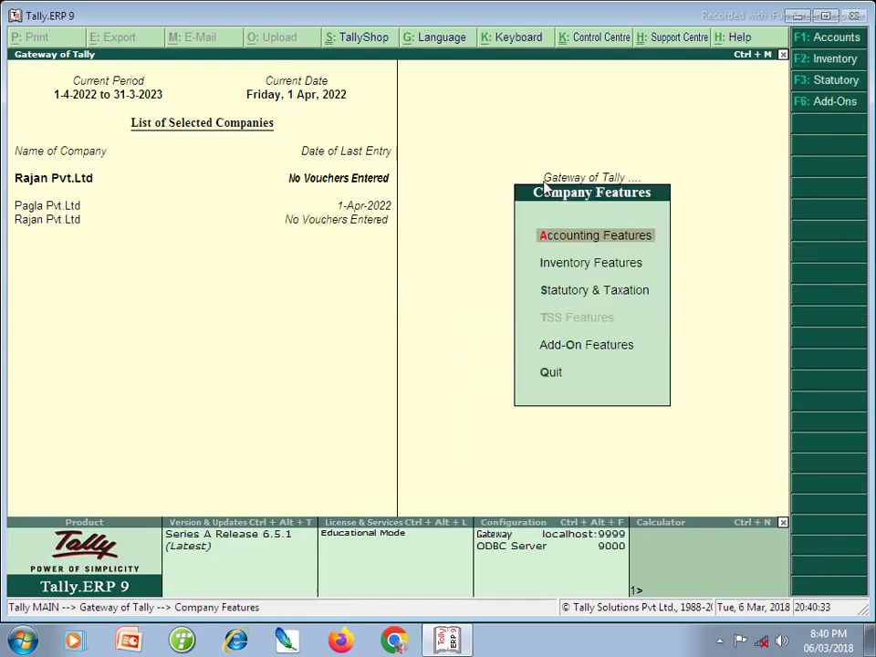
{"action": "key", "text": "Return"}
{"action": "key", "text": "Return"}
{"action": "key", "text": "Return"}
{"action": "key", "text": "Return"}
{"action": "key", "text": "Return"}
{"action": "key", "text": "Return"}
{"action": "key", "text": "Return"}
{"action": "key", "text": "Return"}
{"action": "key", "text": "Return"}
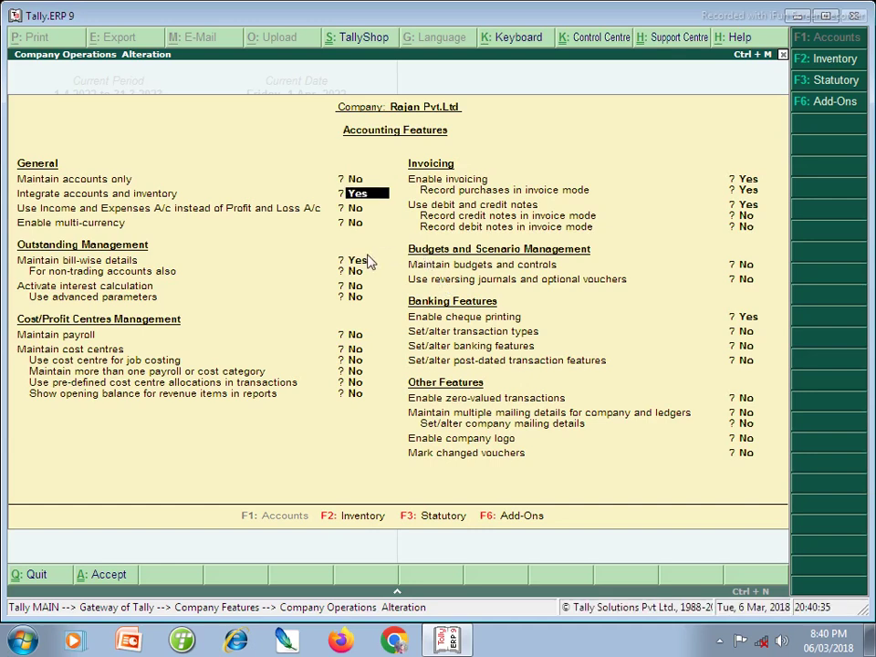
{"action": "type", "text": "y"}
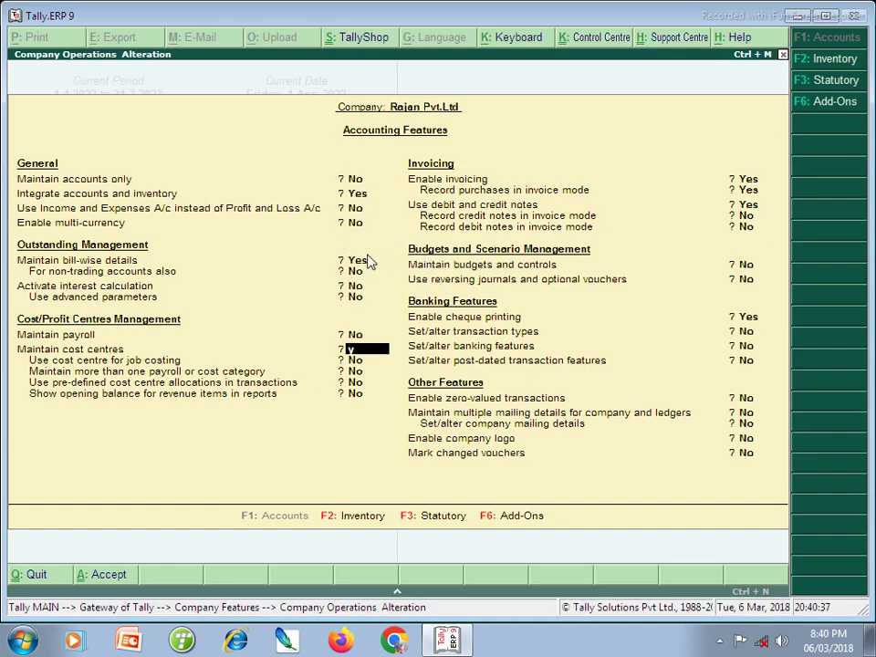
{"action": "key", "text": "Return"}
{"action": "type", "text": "y"}
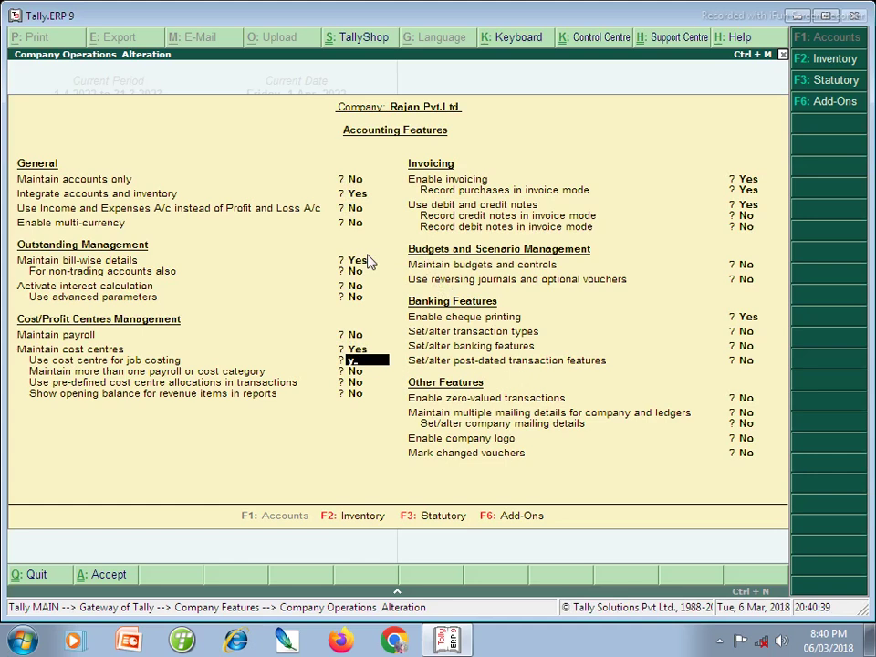
{"action": "key", "text": "Return"}
{"action": "type", "text": "y"}
{"action": "key", "text": "Return"}
{"action": "key", "text": "Return"}
{"action": "key", "text": "Return"}
{"action": "key", "text": "Return"}
{"action": "key", "text": "Return"}
{"action": "key", "text": "Return"}
{"action": "key", "text": "Return"}
{"action": "key", "text": "Return"}
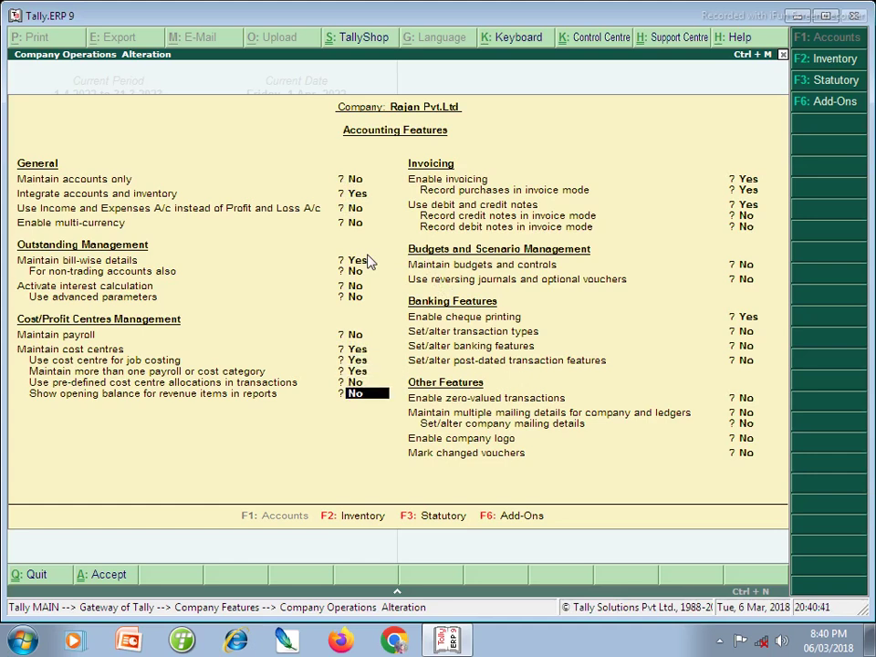
{"action": "key", "text": "Return"}
{"action": "key", "text": "Return"}
{"action": "key", "text": "Return"}
{"action": "key", "text": "Return"}
{"action": "key", "text": "Return"}
{"action": "key", "text": "Return"}
{"action": "key", "text": "Return"}
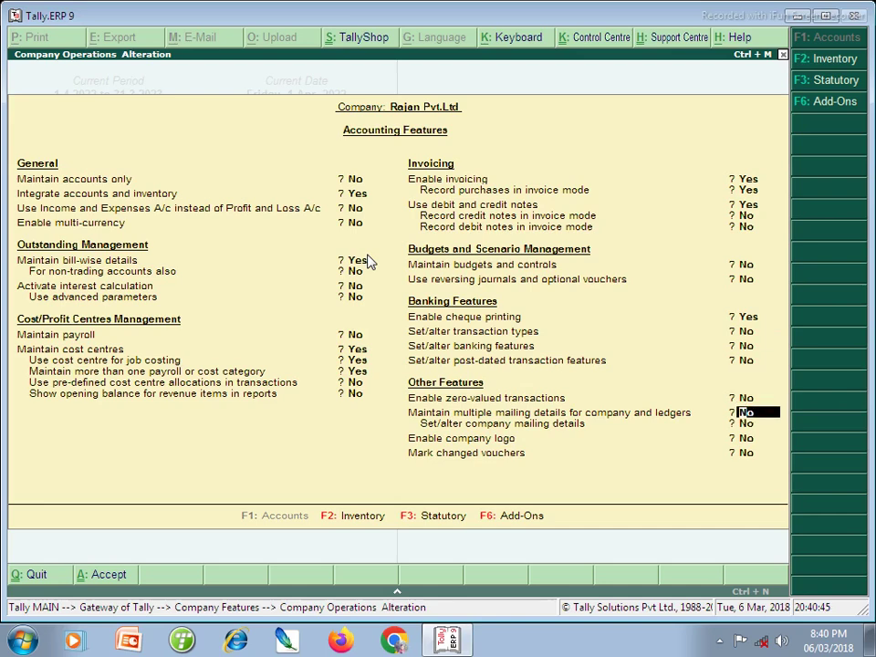
{"action": "key", "text": "Return"}
{"action": "key", "text": "Return"}
{"action": "key", "text": "Return"}
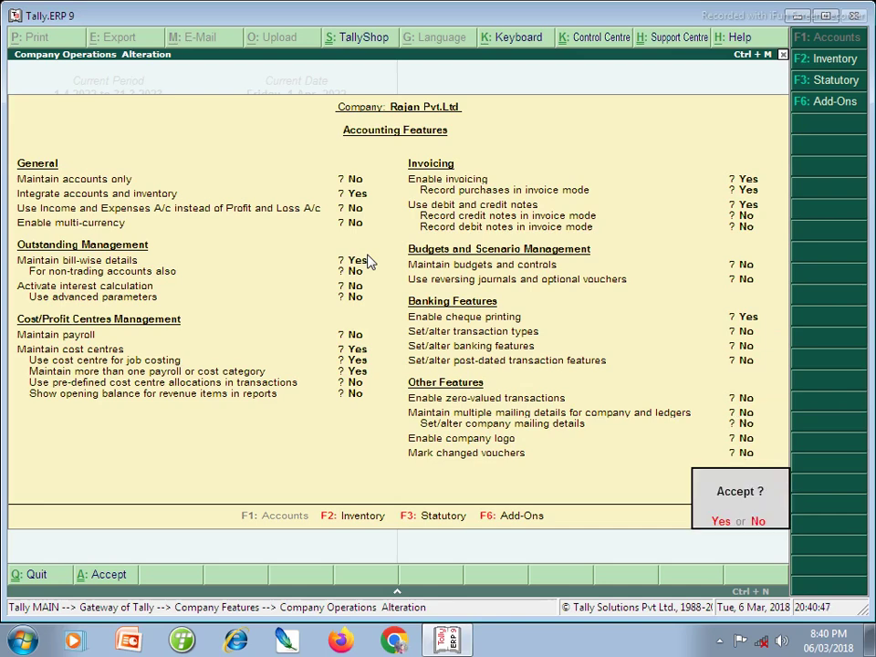
{"action": "key", "text": "Return"}
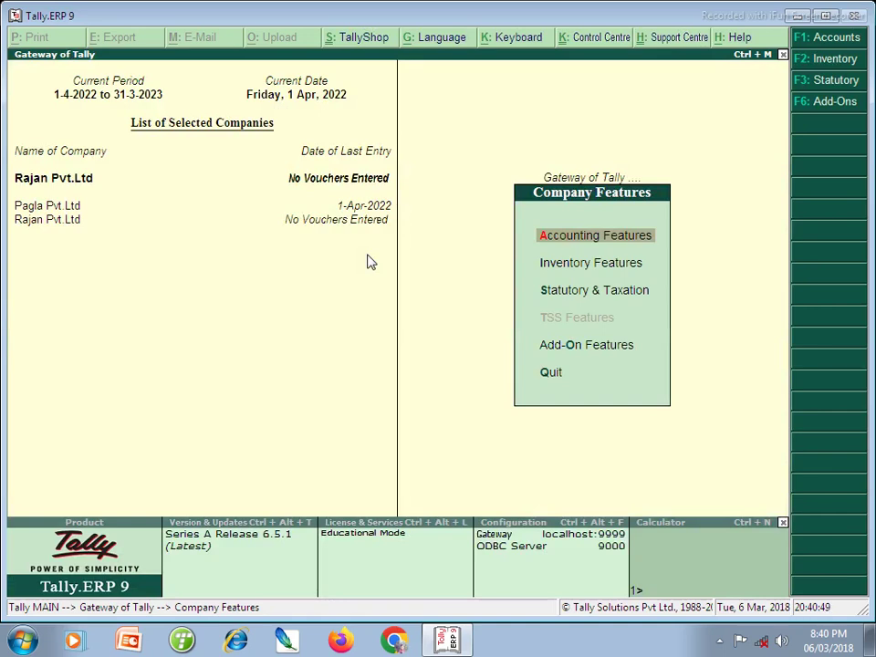
{"action": "key", "text": "Escape"}
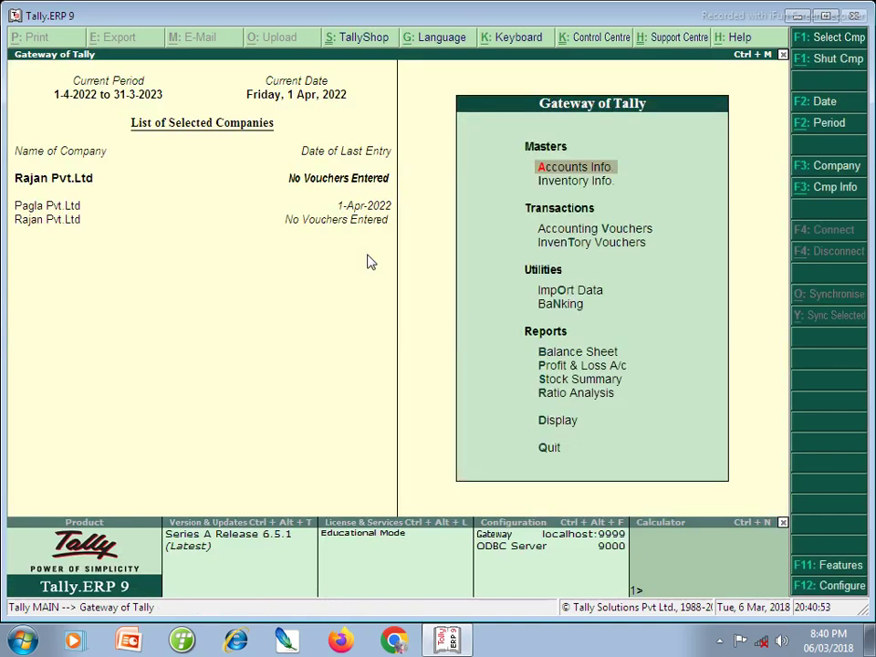
- Create the Center cost category under Accounts Info > Cost Categories
{"action": "key", "text": "Return"}
{"action": "key", "text": "Down"}
{"action": "key", "text": "Down"}
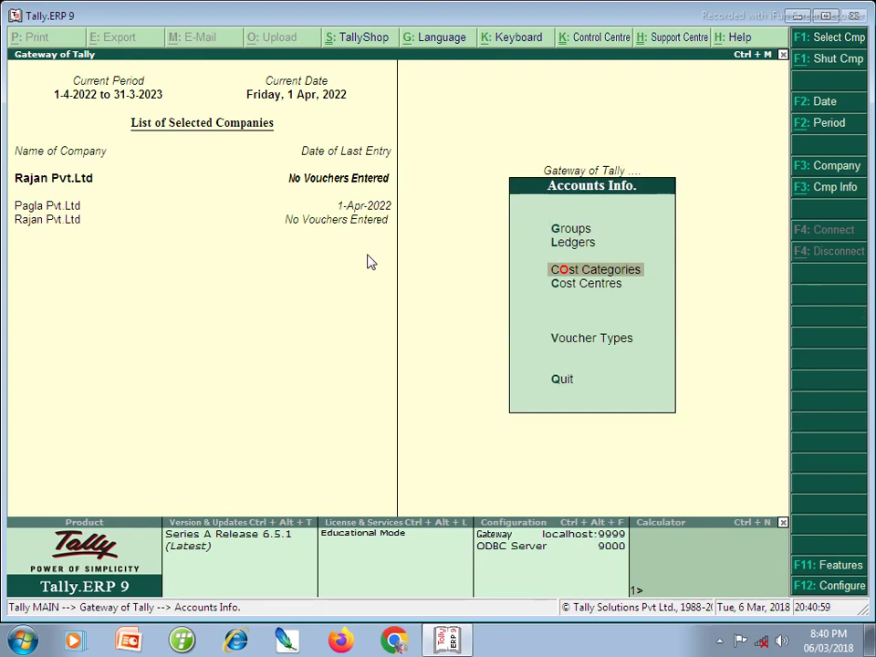
{"action": "key", "text": "Return"}
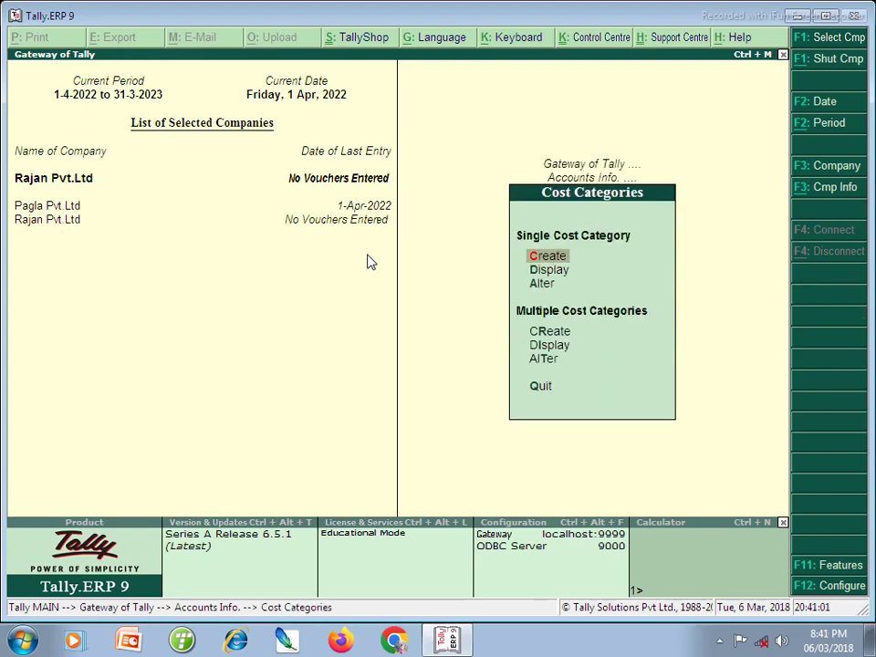
{"action": "key", "text": "Return"}
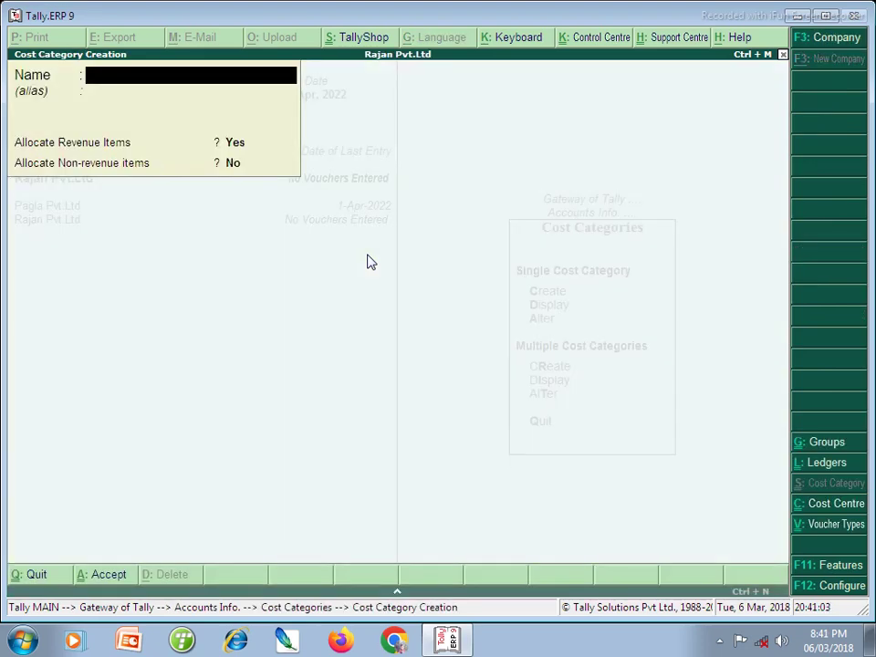
{"action": "type", "text": "Cert"}
{"action": "key", "text": "BackSpace"}
{"action": "key", "text": "BackSpace"}
{"action": "type", "text": "nter"}
{"action": "key", "text": "Return"}
- Create the Department cost category and close the empty form
{"action": "key", "text": "Return"}
{"action": "key", "text": "Return"}
{"action": "key", "text": "Return"}
{"action": "type", "text": "Department"}
{"action": "key", "text": "Return"}
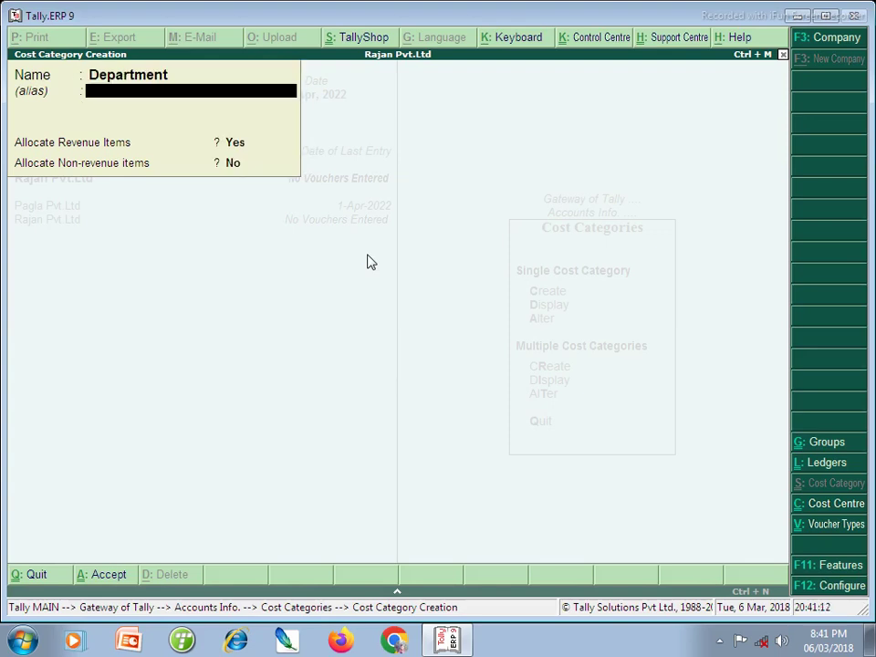
{"action": "key", "text": "Return"}
{"action": "key", "text": "Return"}
{"action": "key", "text": "Return"}
{"action": "key", "text": "Return"}
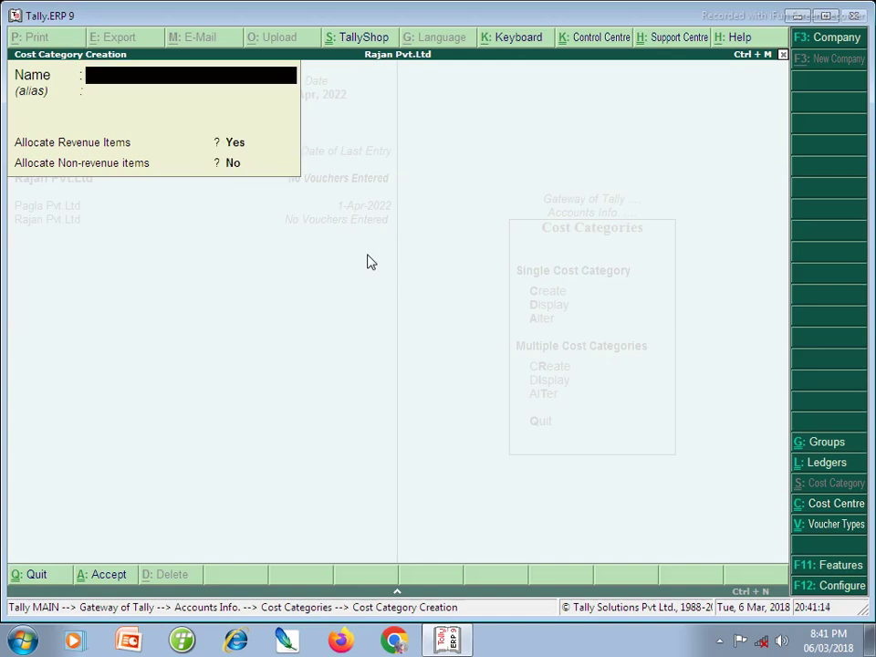
{"action": "key", "text": "Escape"}
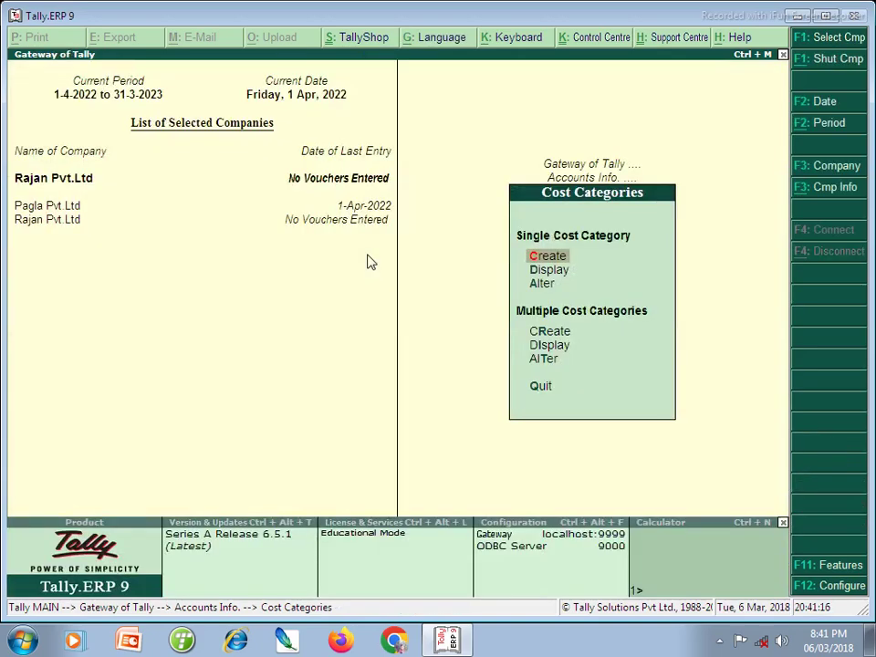
- Create the Bokaro cost centre under the Center category
{"action": "key", "text": "Escape"}
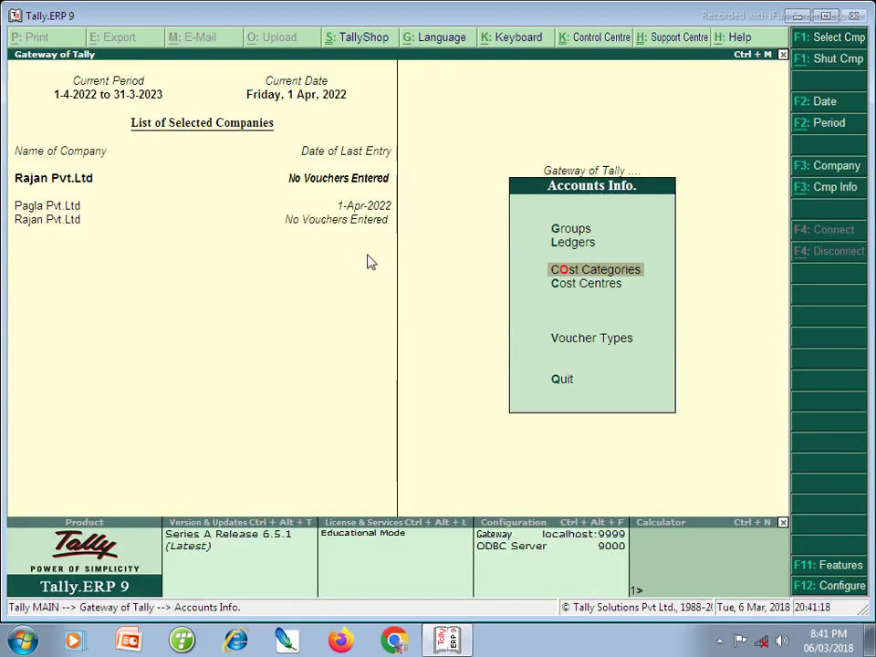
{"action": "key", "text": "Down"}
{"action": "key", "text": "Return"}
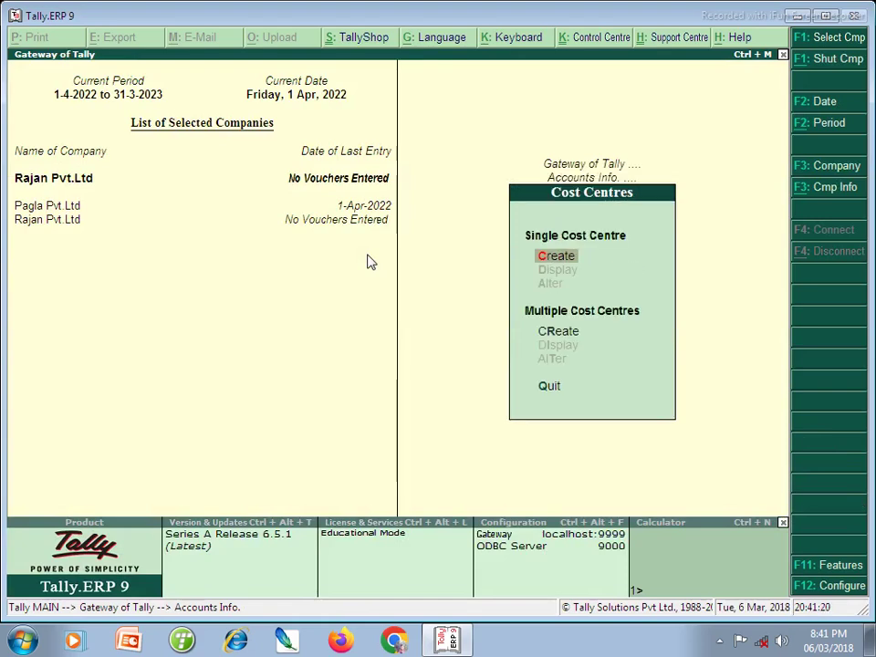
{"action": "key", "text": "Return"}
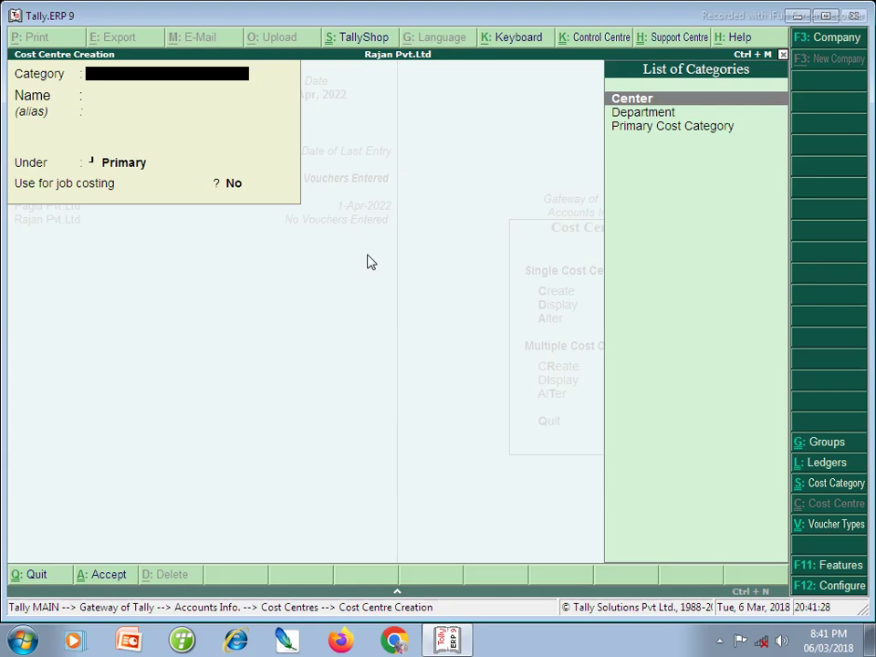
{"action": "key", "text": "Return"}
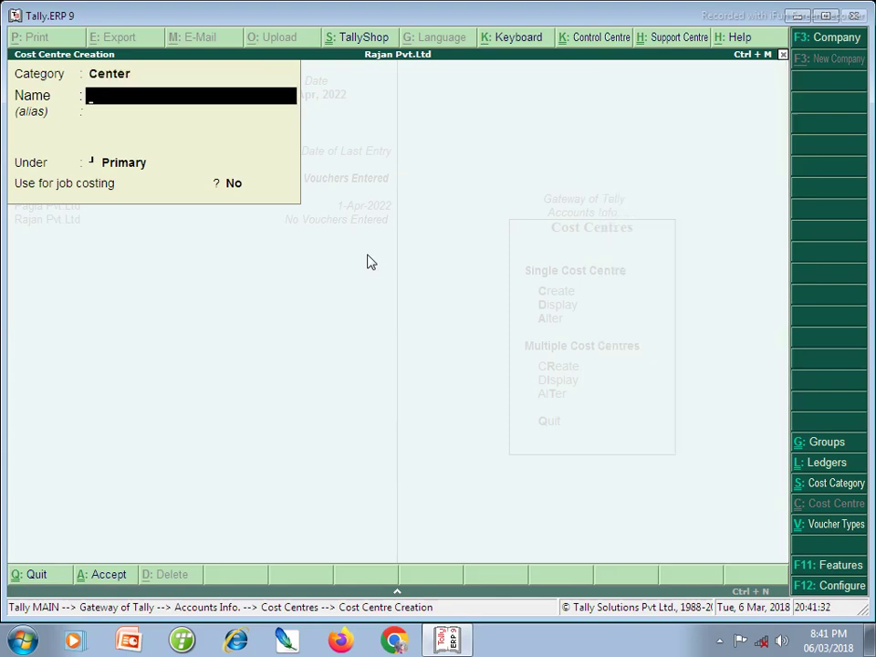
{"action": "type", "text": "Bokaro"}
{"action": "key", "text": "Return"}
{"action": "key", "text": "Return"}
{"action": "key", "text": "Return"}
{"action": "key", "text": "Return"}
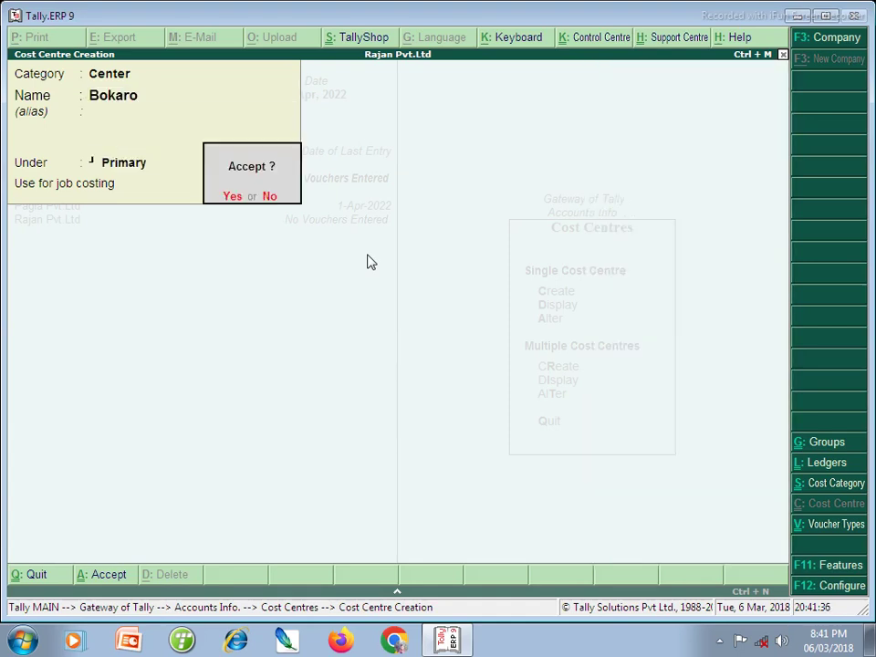
{"action": "key", "text": "Return"}
- Add the Ranchi and Dhanbad cost centres
{"action": "type", "text": "R"}
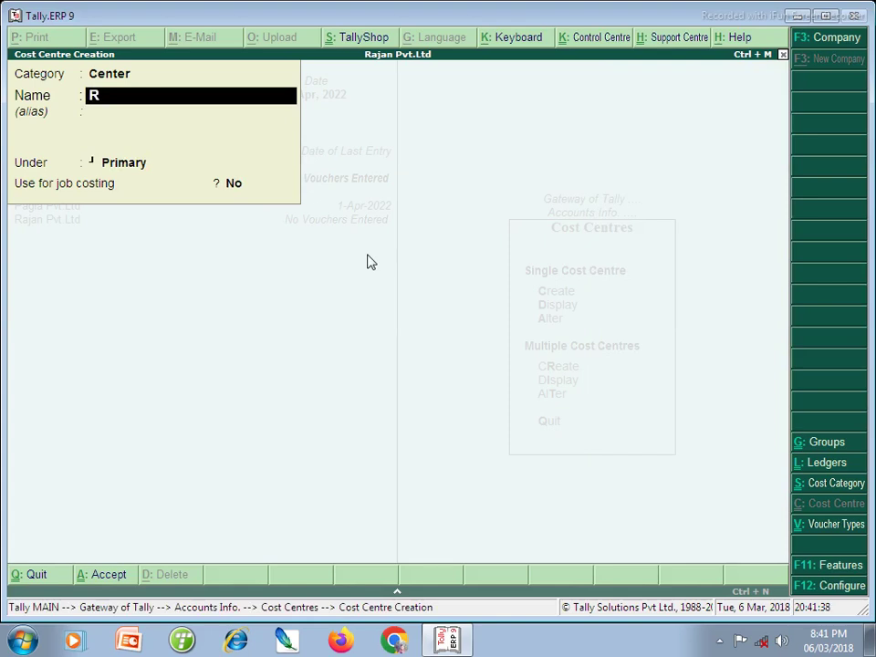
{"action": "type", "text": "anchi"}
{"action": "key", "text": "Return"}
{"action": "key", "text": "Return"}
{"action": "key", "text": "Return"}
{"action": "key", "text": "Return"}
{"action": "key", "text": "Return"}
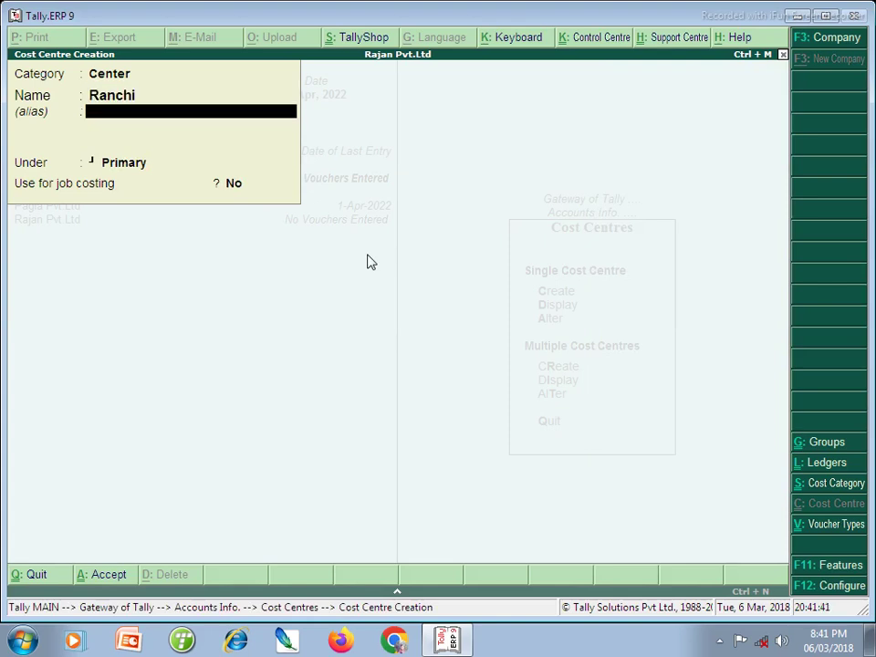
{"action": "type", "text": "Dhanbad"}
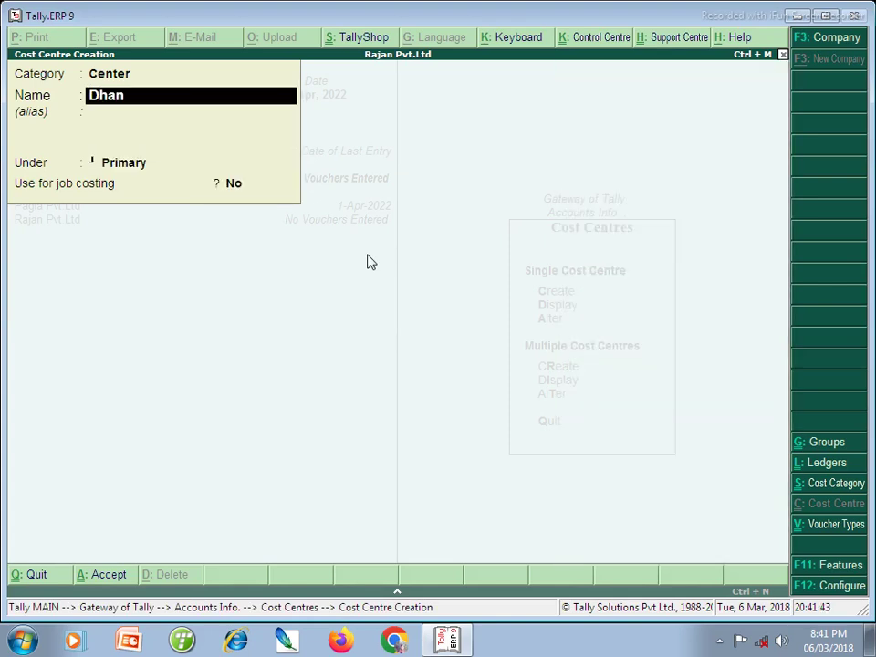
{"action": "key", "text": "Return"}
{"action": "key", "text": "Return"}
{"action": "key", "text": "Return"}
{"action": "key", "text": "Return"}
{"action": "key", "text": "Return"}
- Switch the category to Department and create the Teacher and Maneger cost centres
{"action": "key", "text": "BackSpace"}
{"action": "key", "text": "BackSpace"}
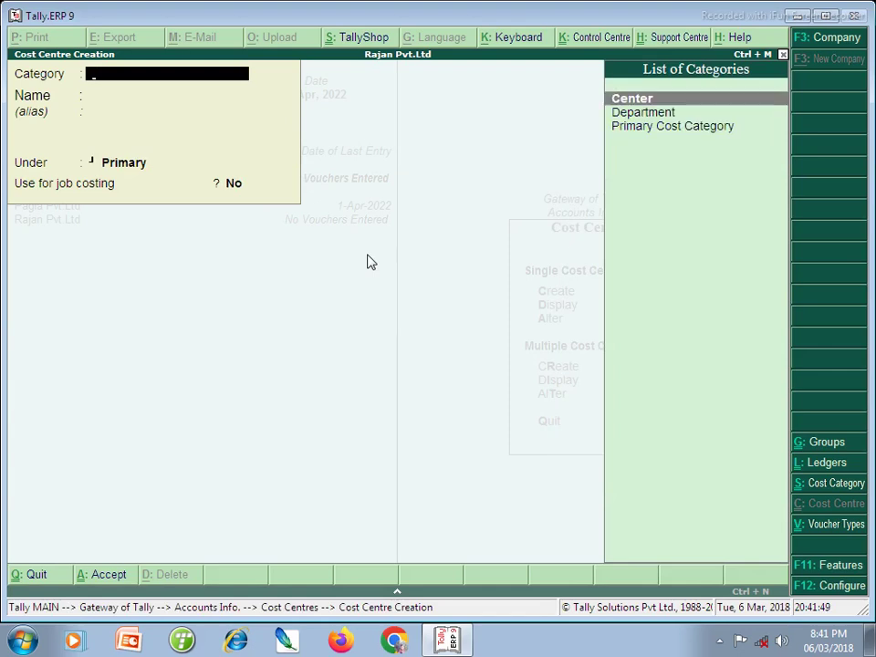
{"action": "key", "text": "Down"}
{"action": "key", "text": "Return"}
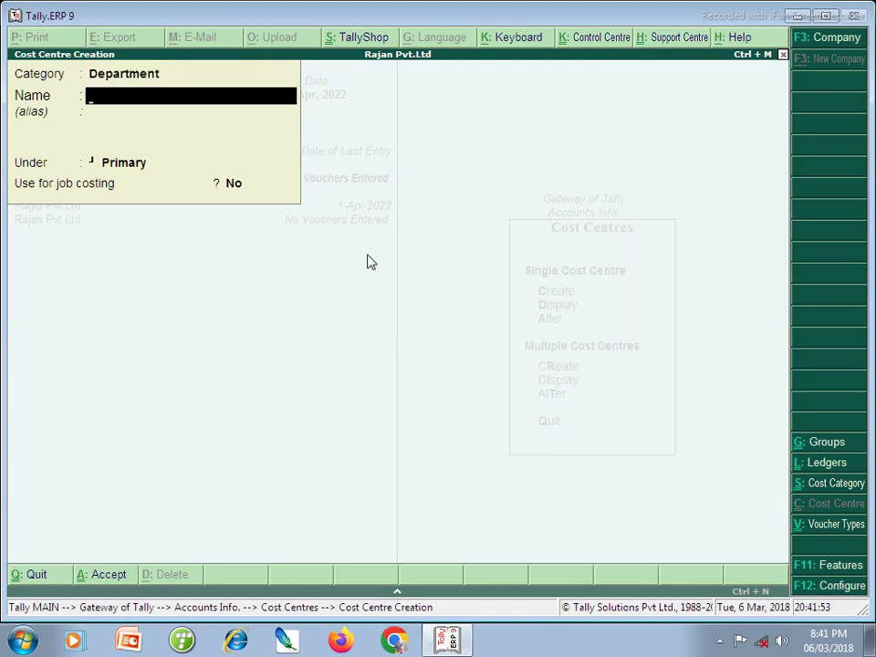
{"action": "type", "text": "Teache"}
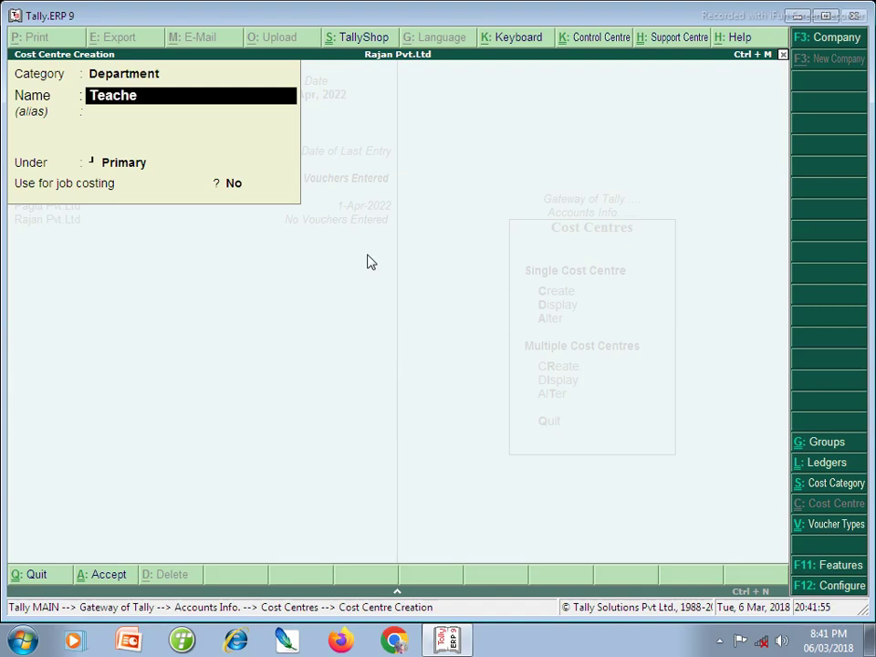
{"action": "type", "text": "r"}
{"action": "key", "text": "Return"}
{"action": "key", "text": "Return"}
{"action": "key", "text": "Return"}
{"action": "key", "text": "Return"}
{"action": "key", "text": "Return"}
{"action": "type", "text": "Mane"}
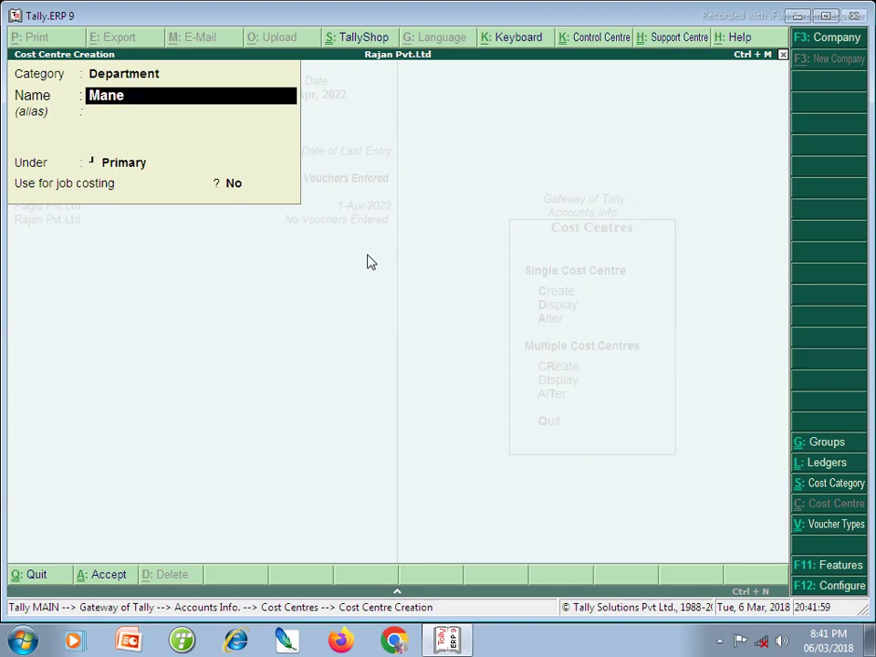
{"action": "type", "text": "ger"}
{"action": "key", "text": "Return"}
{"action": "key", "text": "Return"}
{"action": "key", "text": "Return"}
{"action": "key", "text": "Return"}
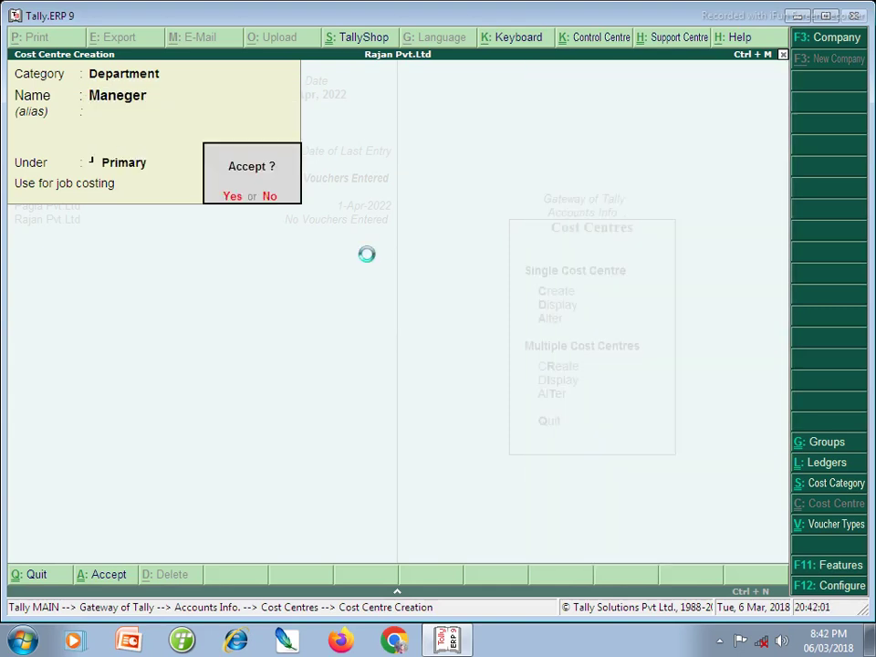
{"action": "key", "text": "Return"}
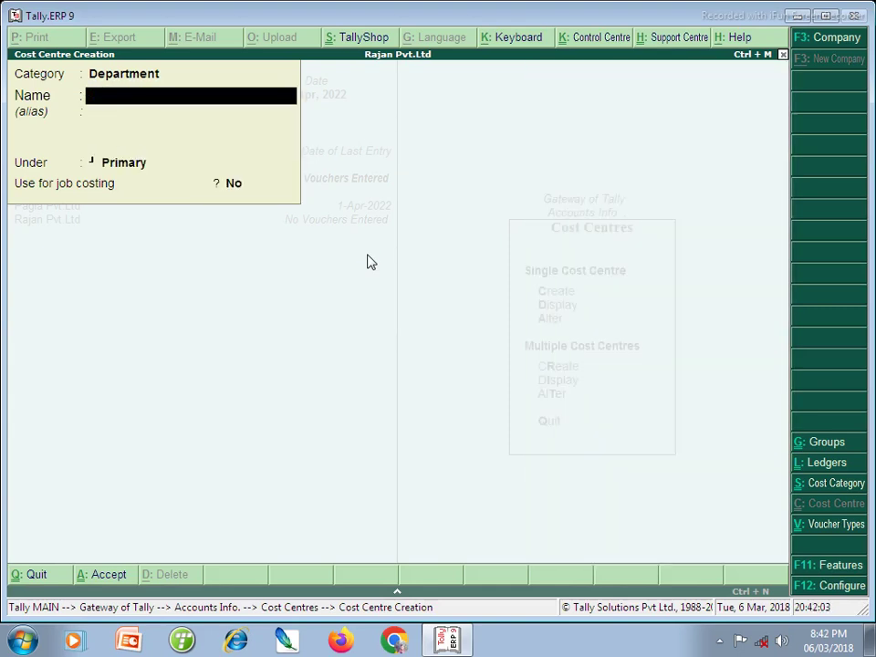
- Add M. Maneger, Peon and a fifth Department cost centre, then exit creation
{"action": "type", "text": "M. Maneger"}
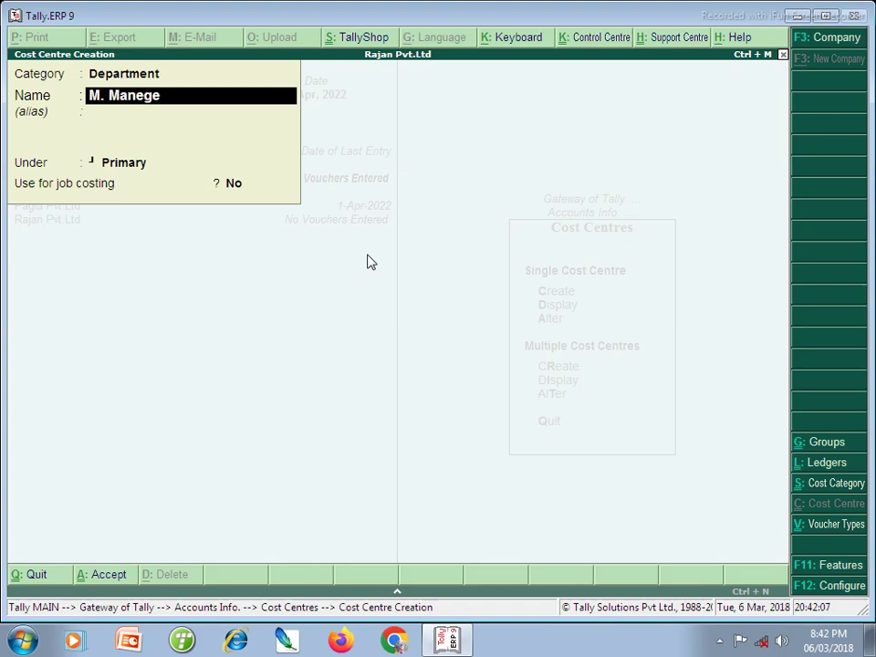
{"action": "key", "text": "Return"}
{"action": "key", "text": "Return"}
{"action": "key", "text": "Return"}
{"action": "key", "text": "Return"}
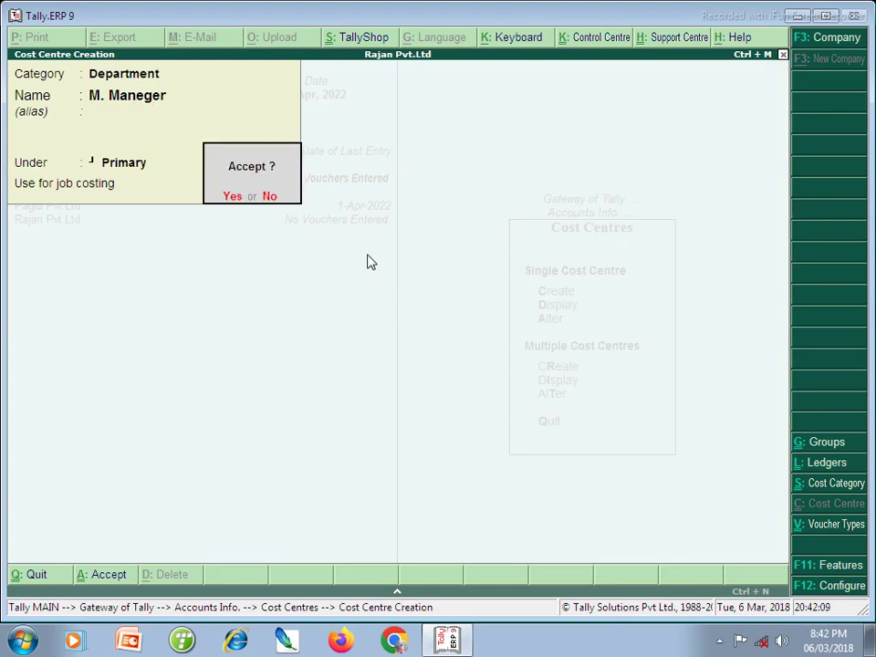
{"action": "key", "text": "Return"}
{"action": "type", "text": "Peon"}
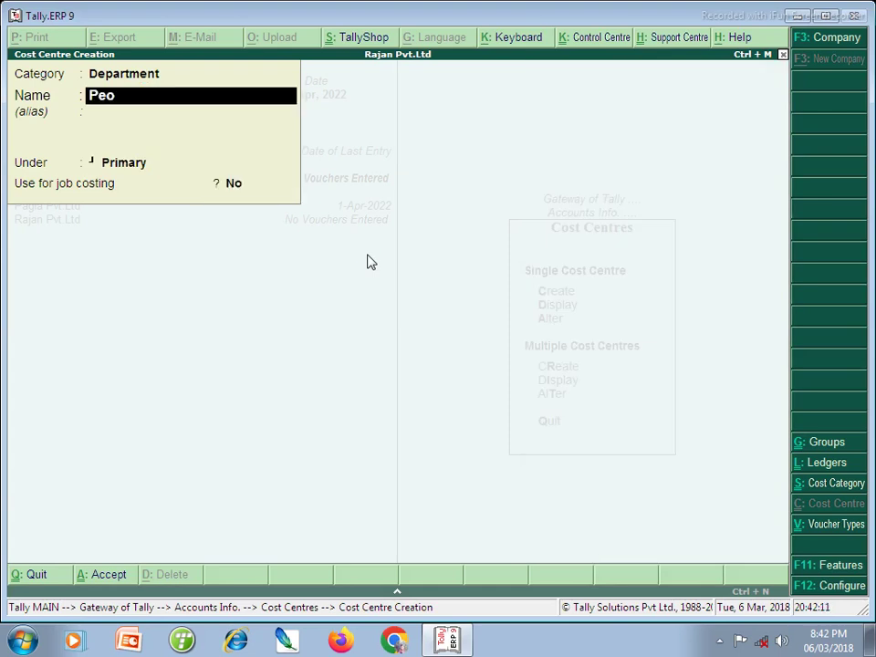
{"action": "key", "text": "Return"}
{"action": "key", "text": "Return"}
{"action": "key", "text": "Return"}
{"action": "key", "text": "Return"}
{"action": "key", "text": "Return"}
{"action": "type", "text": "Rece..."}
{"action": "key", "text": "Return"}
{"action": "key", "text": "Return"}
{"action": "key", "text": "Return"}
{"action": "key", "text": "Return"}
{"action": "key", "text": "Return"}
{"action": "key", "text": "Escape"}
{"action": "key", "text": "Return"}
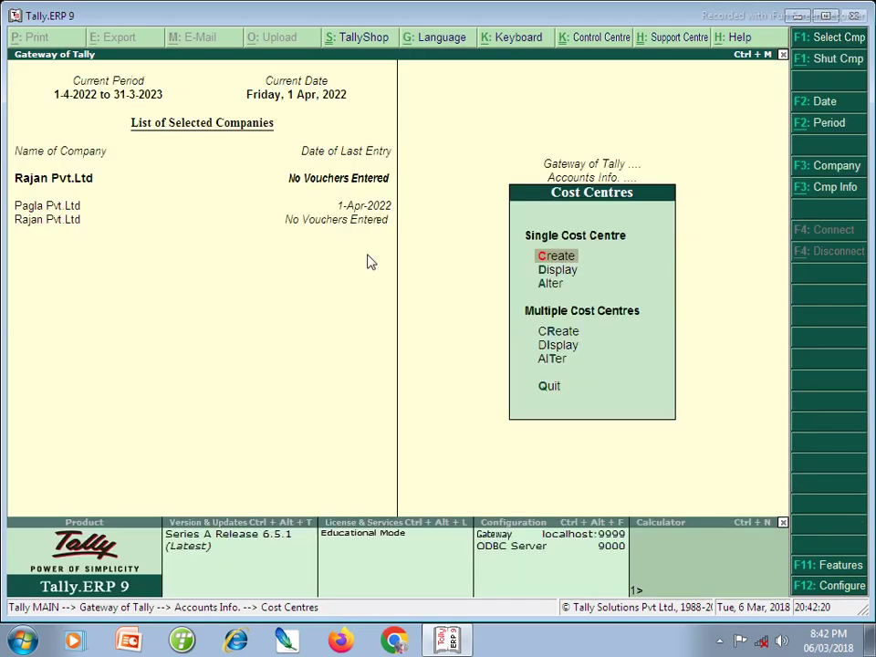
- Create and save a Capital ledger under the Capital Account group
{"action": "key", "text": "Escape"}
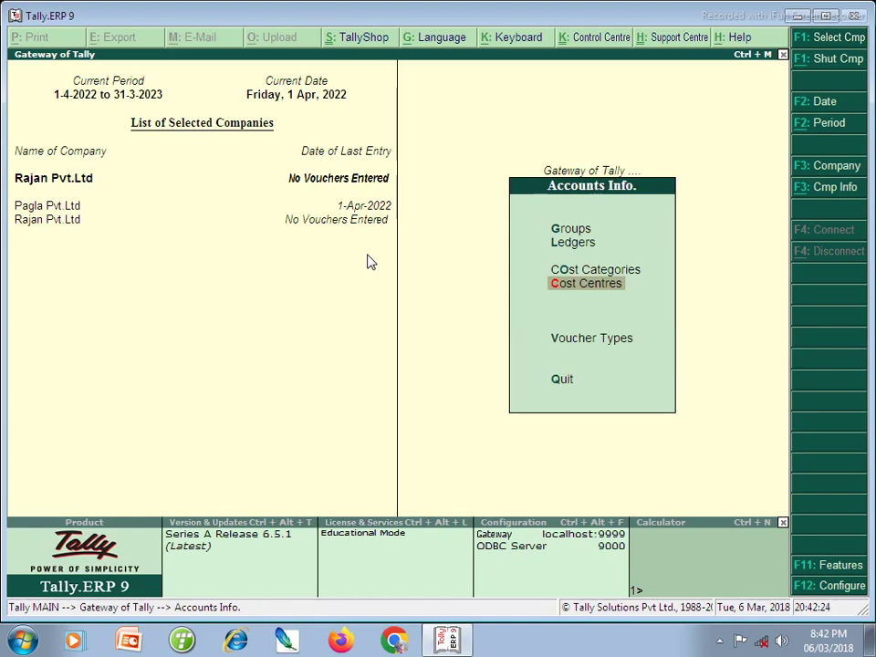
{"action": "key", "text": "Up"}
{"action": "key", "text": "Up"}
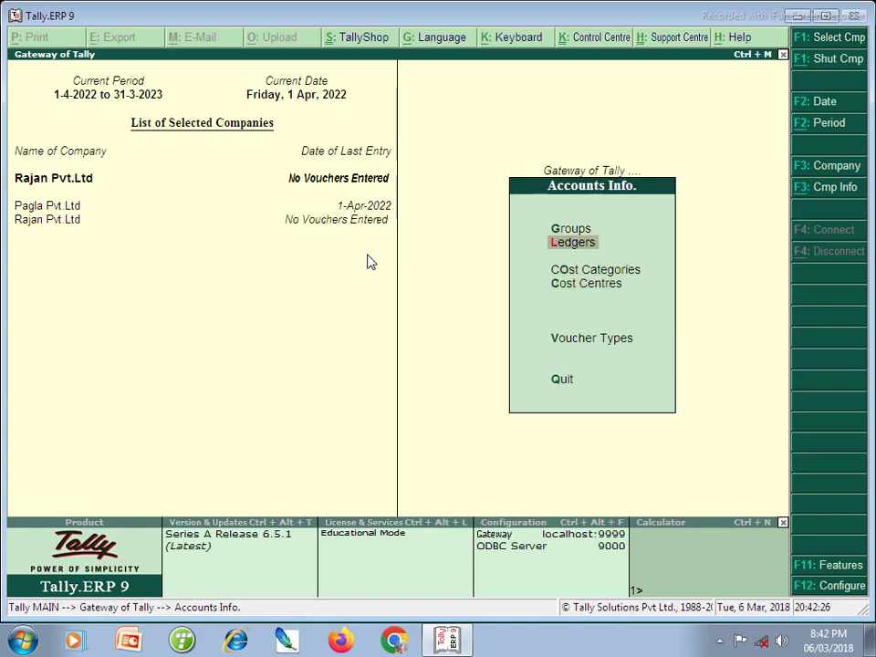
{"action": "key", "text": "Return"}
{"action": "key", "text": "Return"}
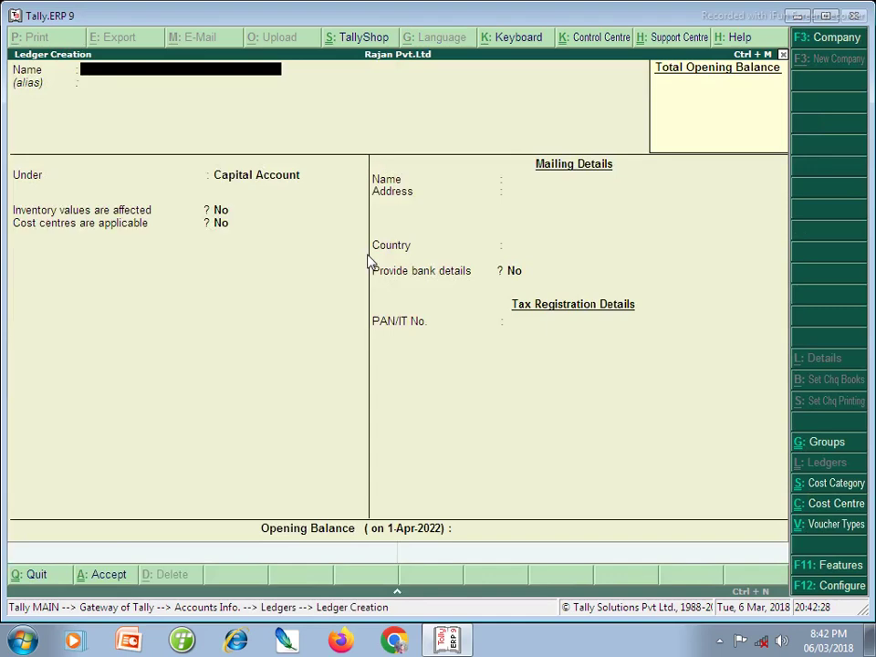
{"action": "type", "text": "Capital"}
{"action": "key", "text": "Return"}
{"action": "key", "text": "Return"}
{"action": "key", "text": "Return"}
{"action": "key", "text": "Return"}
{"action": "key", "text": "Return"}
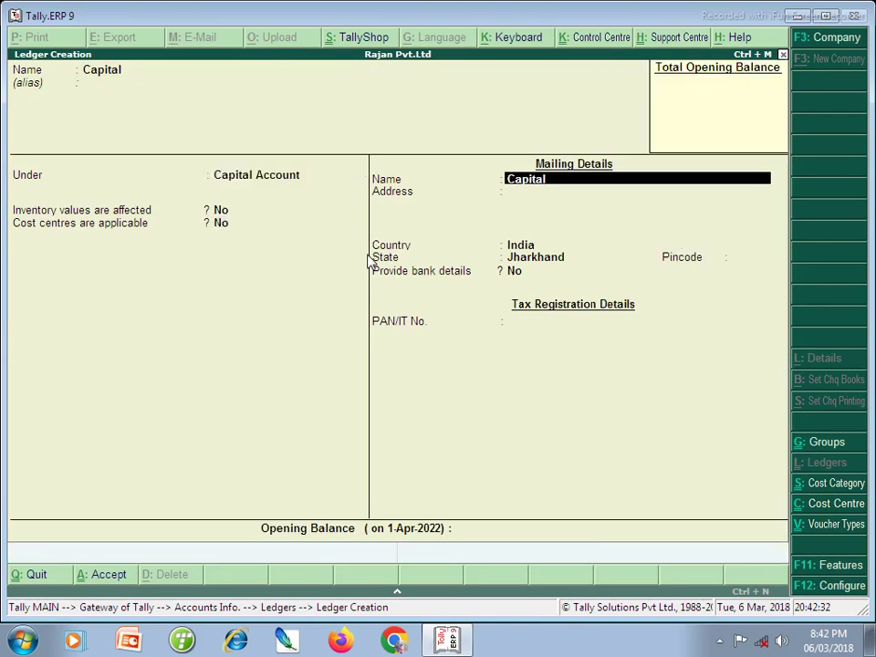
{"action": "key", "text": "Return"}
{"action": "key", "text": "Return"}
{"action": "key", "text": "ctrl+a"}
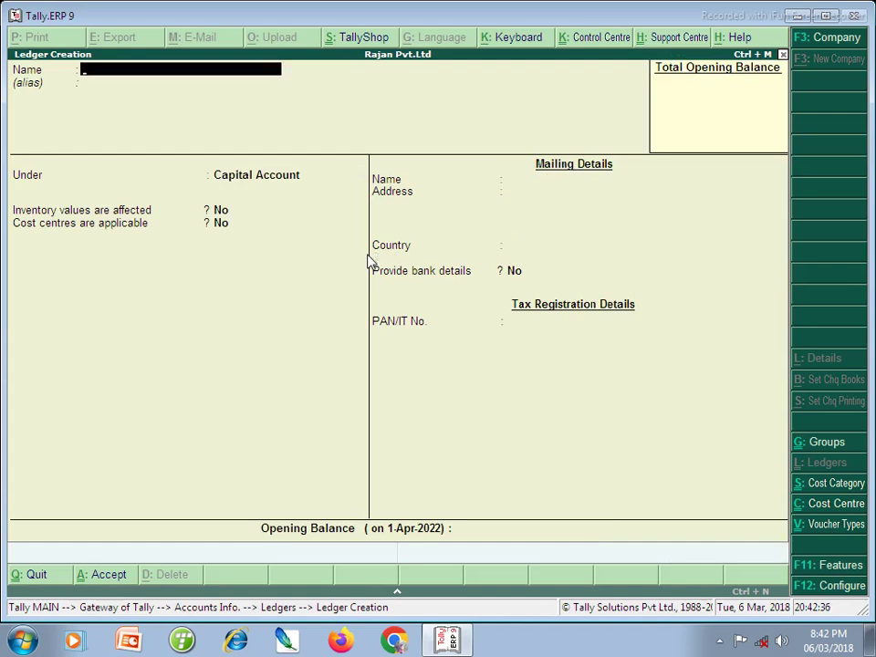
- Name the new ledger Salary and place it under Direct Expenses
{"action": "type", "text": "Salary"}
{"action": "key", "text": "Return"}
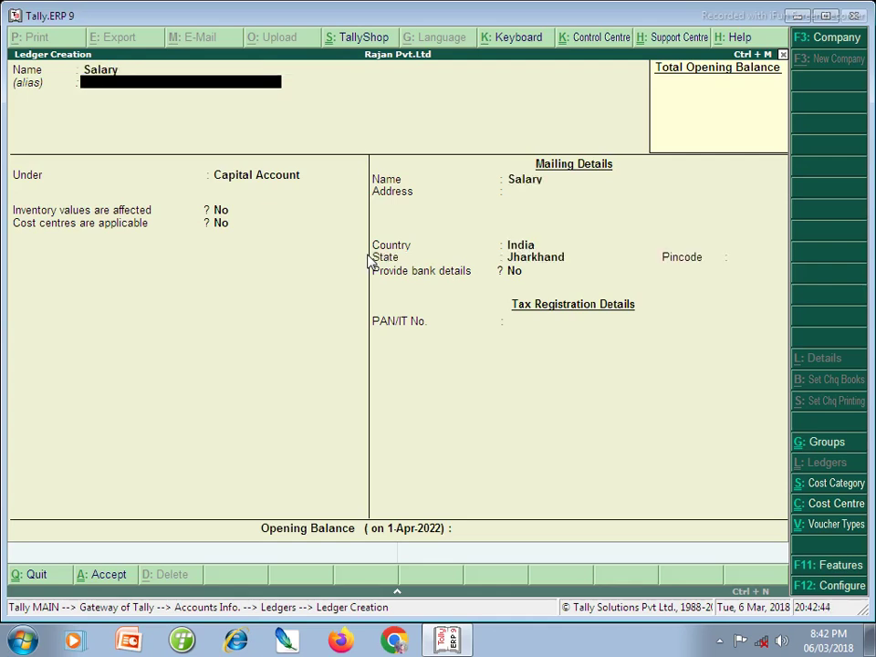
{"action": "key", "text": "Return"}
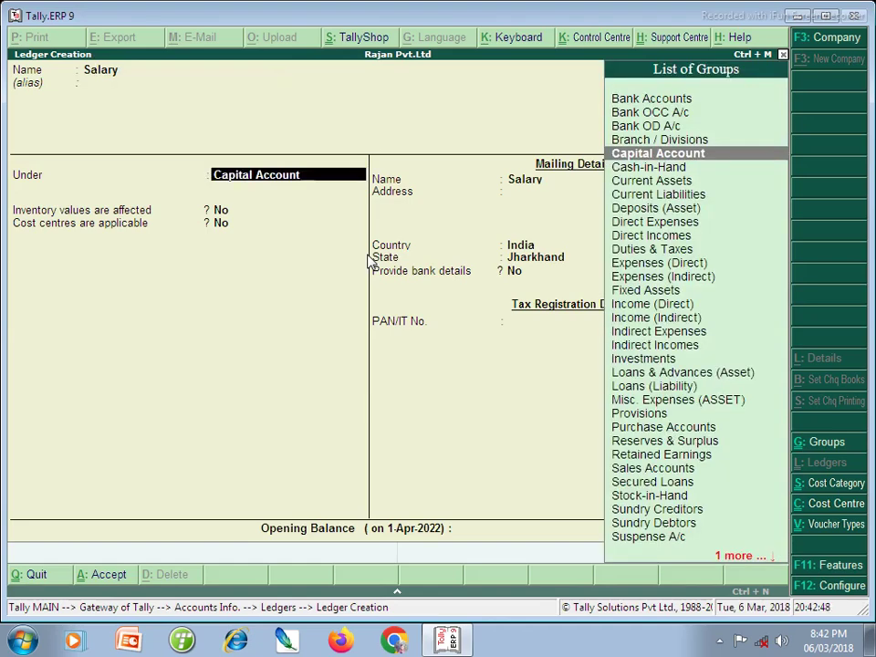
{"action": "type", "text": "Di"}
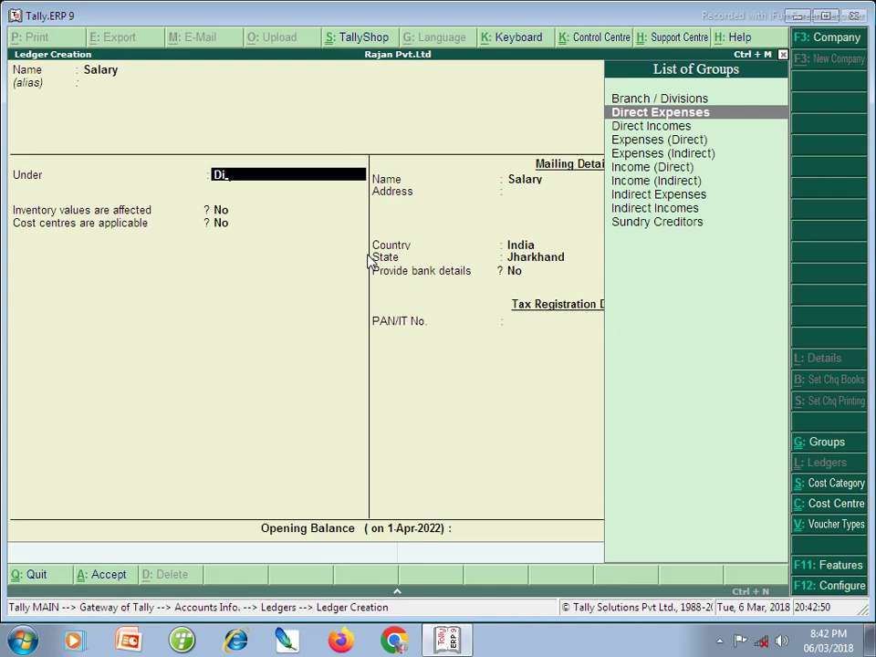
{"action": "key", "text": "Return"}
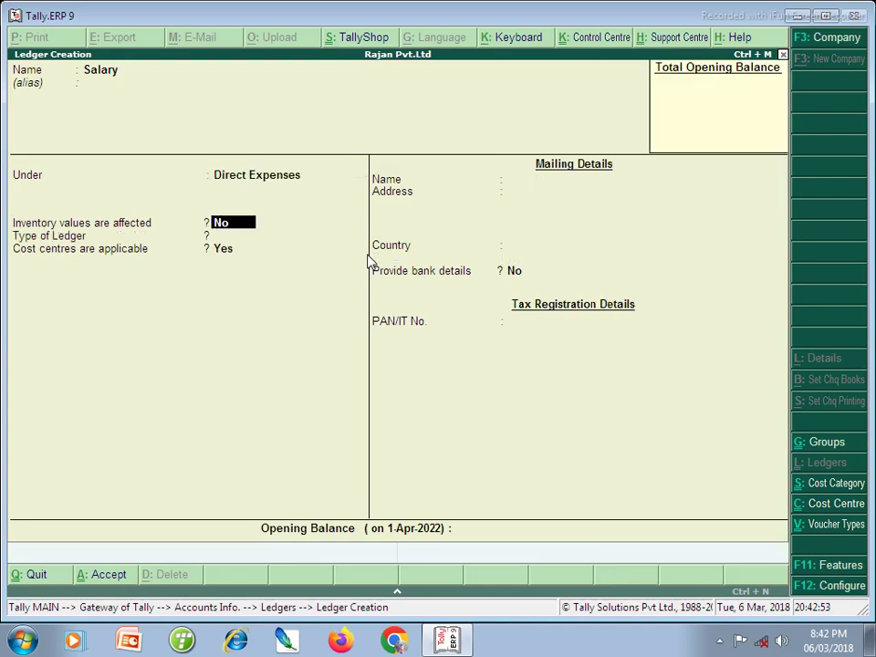
{"action": "key", "text": "Return"}
{"action": "key", "text": "Return"}
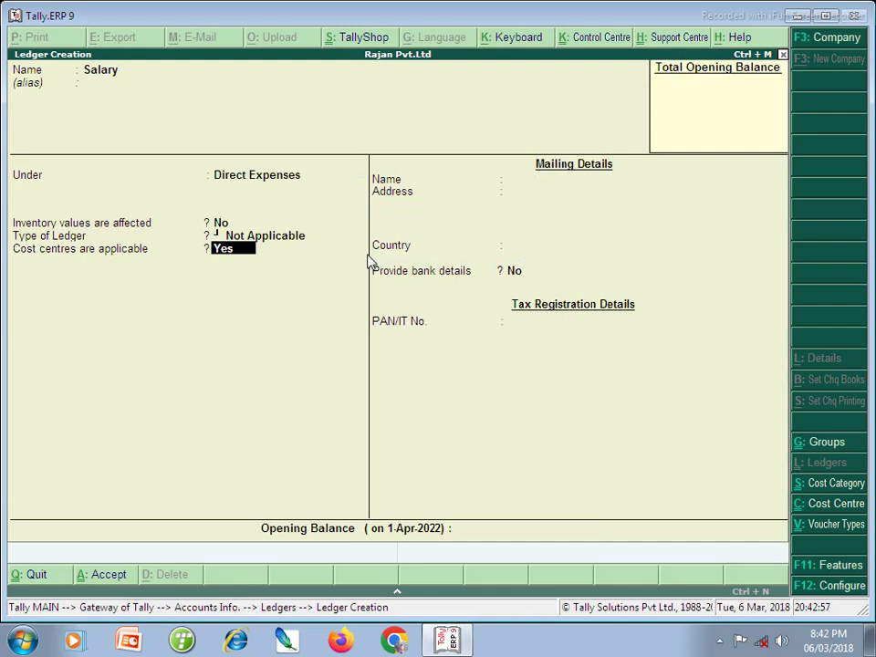
- Make cost centres applicable to the Salary ledger, save it and exit ledger creation
{"action": "type", "text": "n"}
{"action": "key", "text": "Return"}
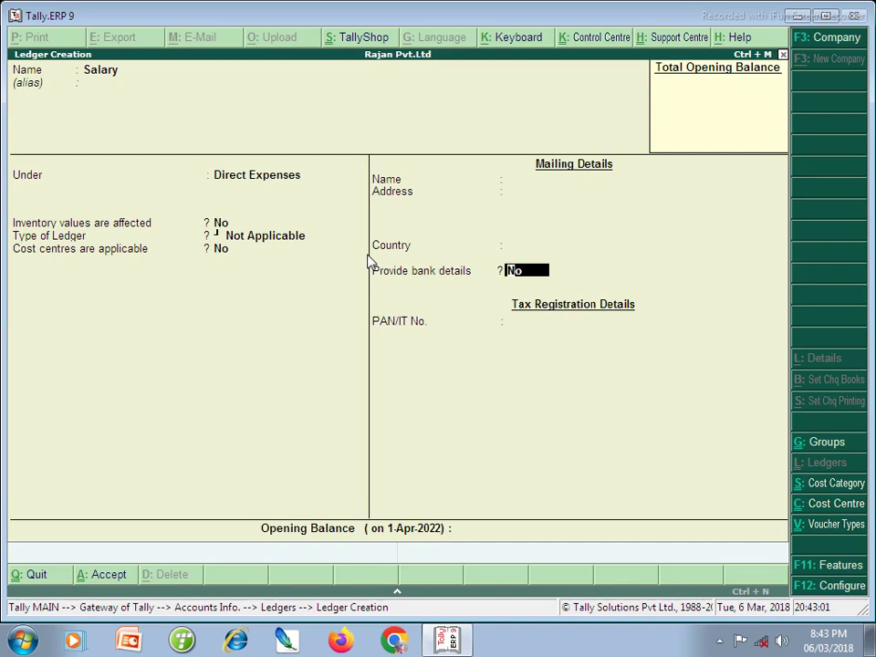
{"action": "key", "text": "BackSpace"}
{"action": "type", "text": "y"}
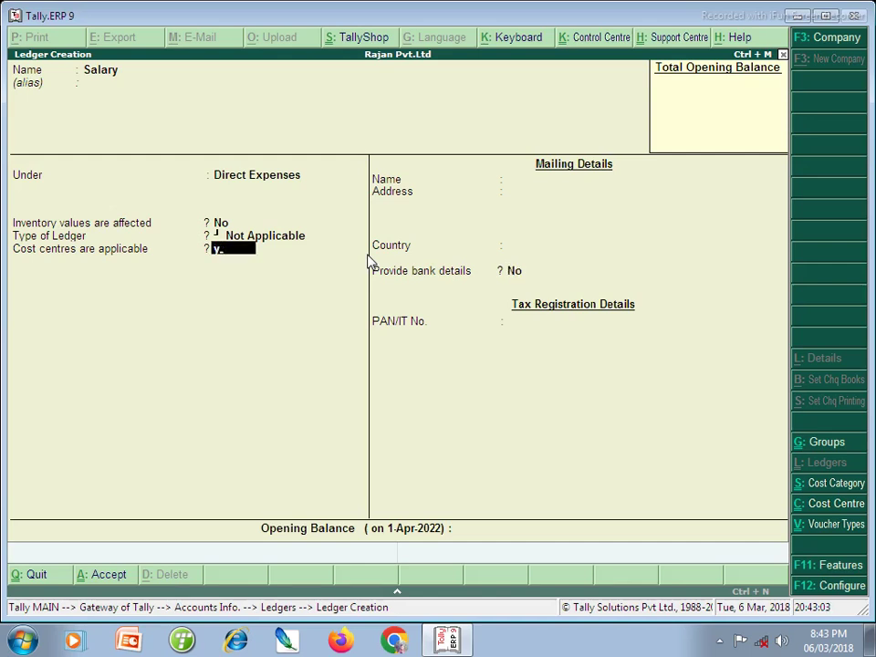
{"action": "key", "text": "Return"}
{"action": "key", "text": "Return"}
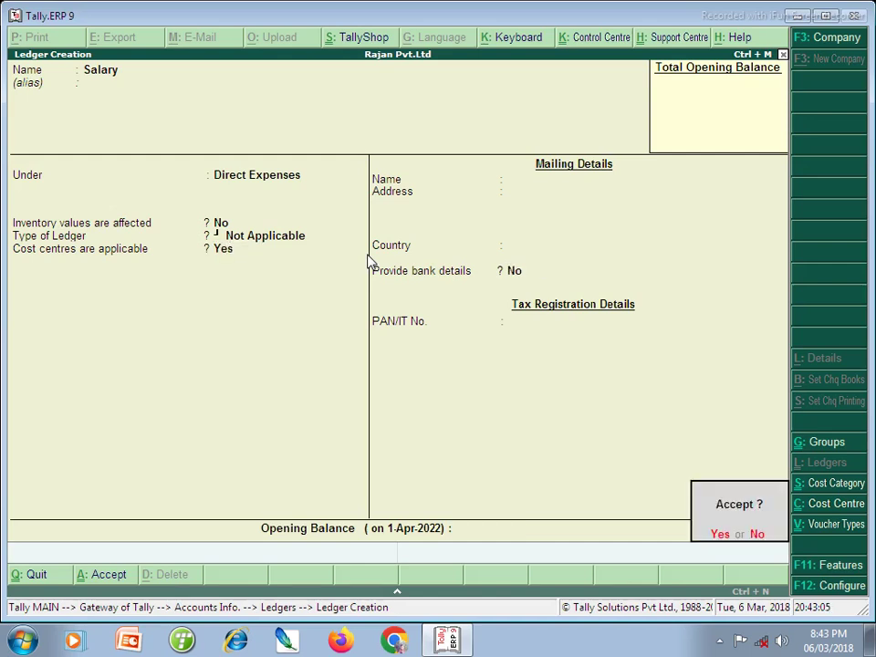
{"action": "key", "text": "Return"}
{"action": "key", "text": "Escape"}
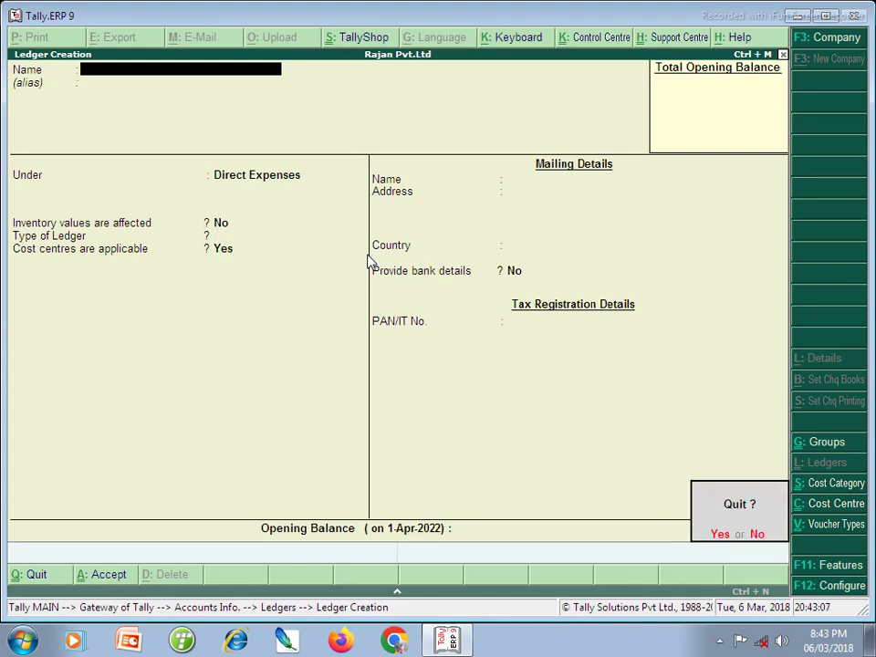
{"action": "key", "text": "Return"}
{"action": "key", "text": "Escape"}
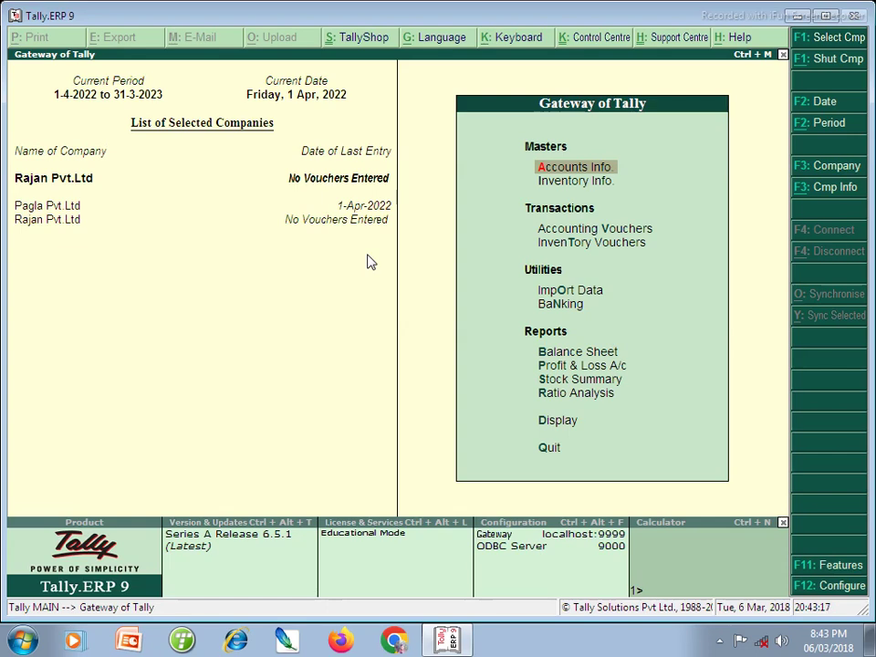
- Start a Receipt voucher from Accounting Vouchers
{"action": "key", "text": "Down"}
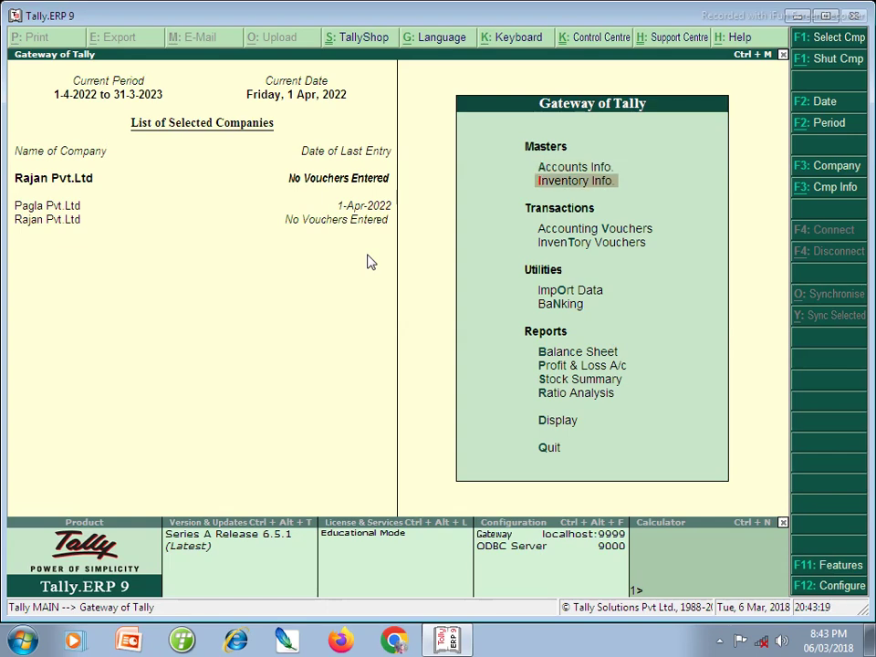
{"action": "key", "text": "Up"}
{"action": "key", "text": "Down"}
{"action": "key", "text": "v"}
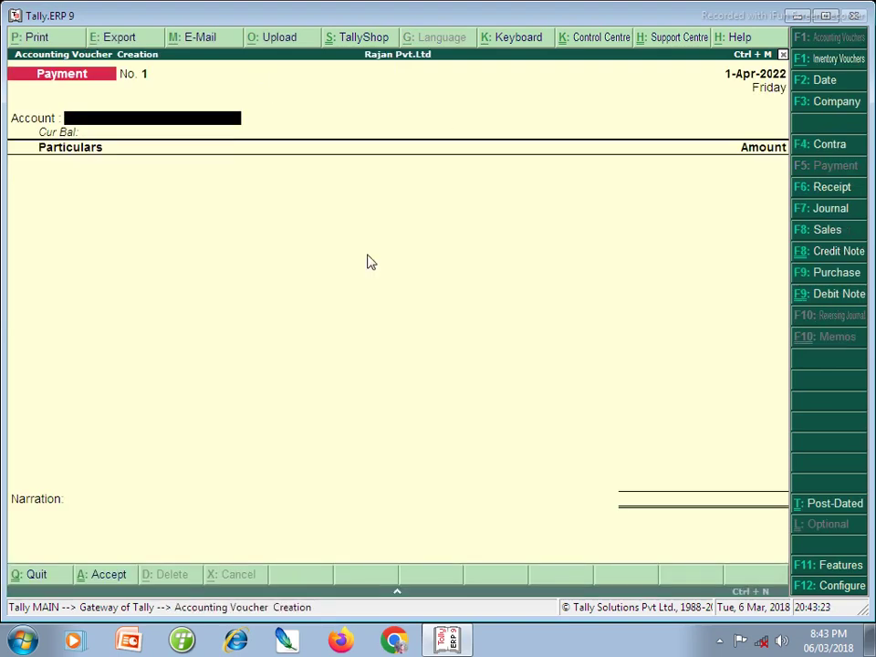
{"action": "key", "text": "F6"}
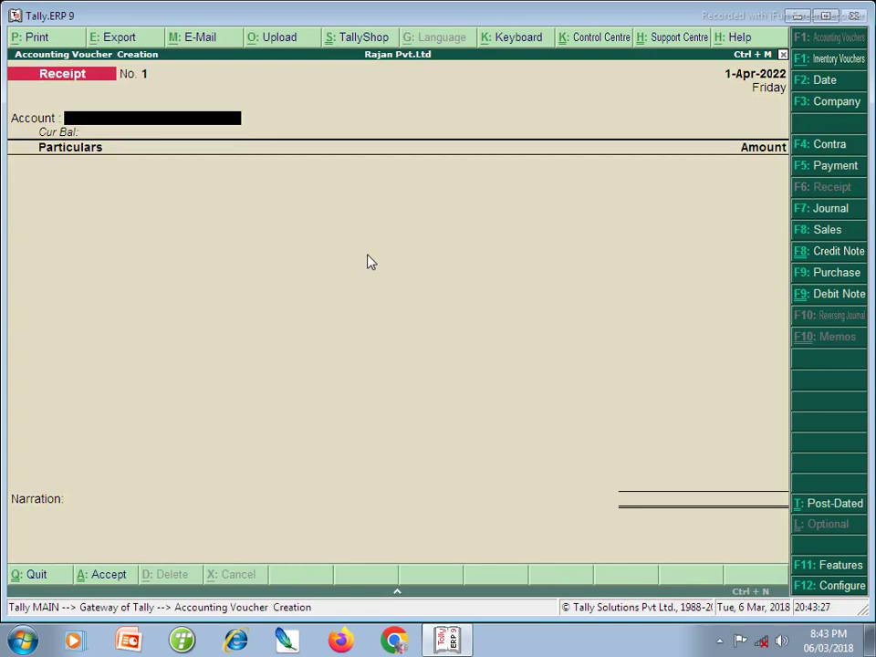
- Configure Receipt with single entry mode off and Cr/Dr instead of To/By
{"action": "key", "text": "F12"}
{"action": "key", "text": "Return"}
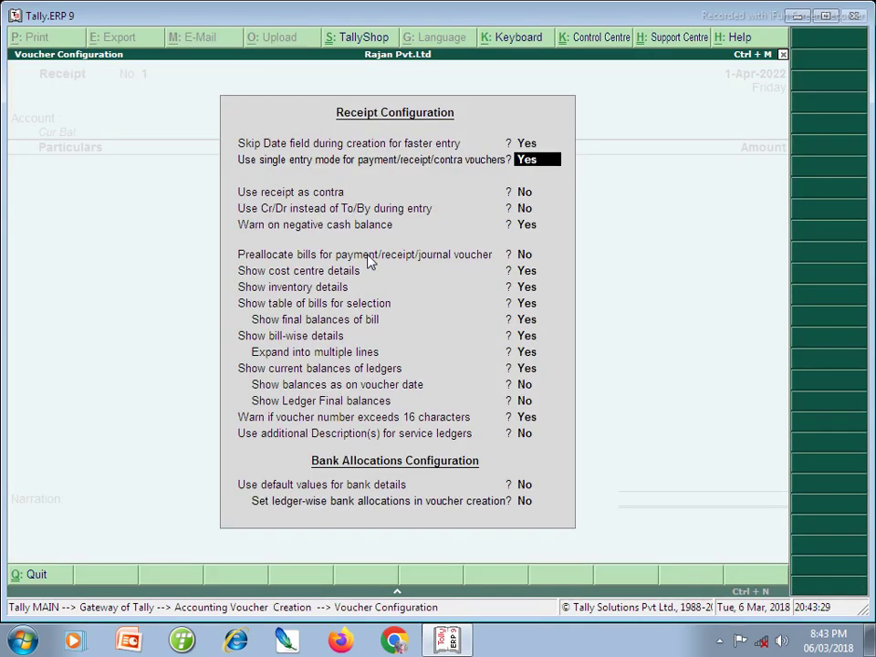
{"action": "key", "text": "n"}
{"action": "key", "text": "Return"}
{"action": "key", "text": "Return"}
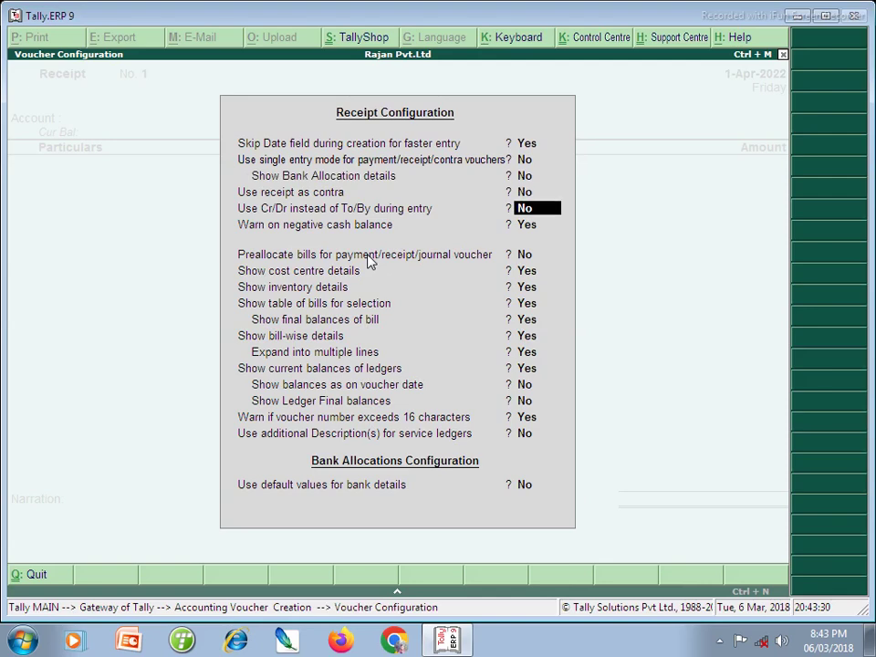
{"action": "key", "text": "y"}
{"action": "key", "text": "ctrl+a"}
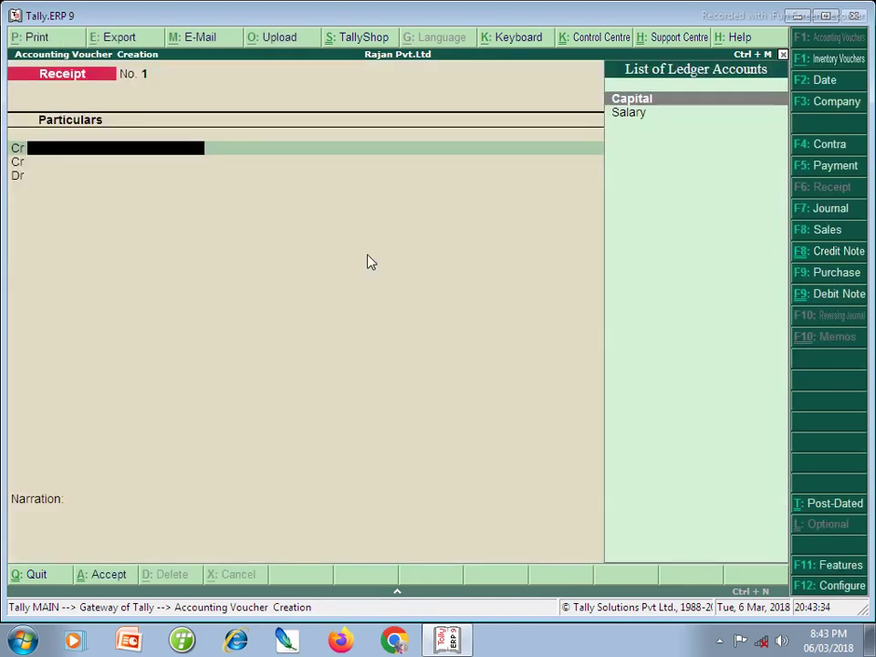
{"action": "key", "text": "Escape"}
- Record Receipt No. 1 crediting Capital 5,00,000 and debiting Cash, then save it
{"action": "key", "text": "y"}
{"action": "key", "text": "Return"}
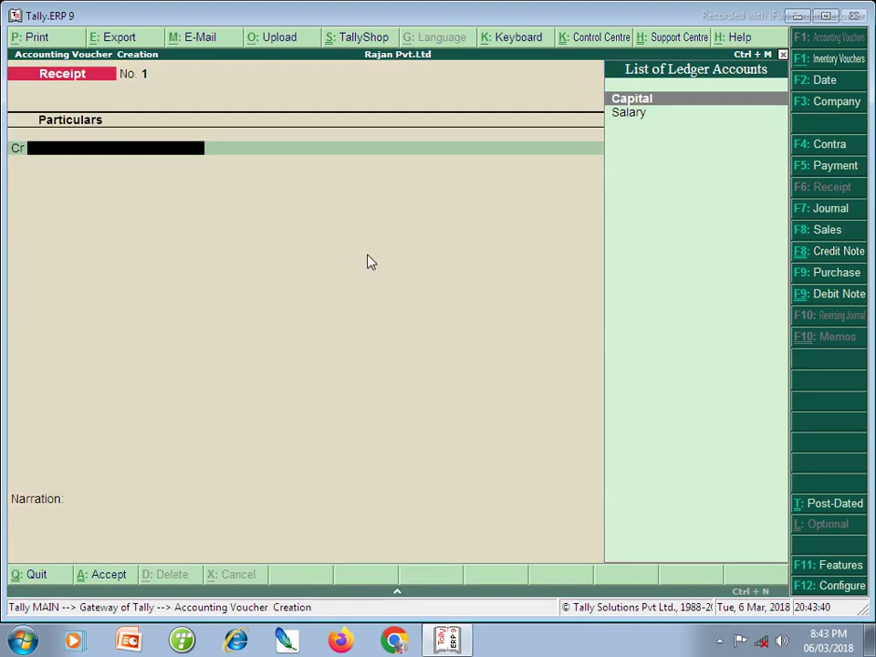
{"action": "key", "text": "Return"}
{"action": "type", "text": "5"}
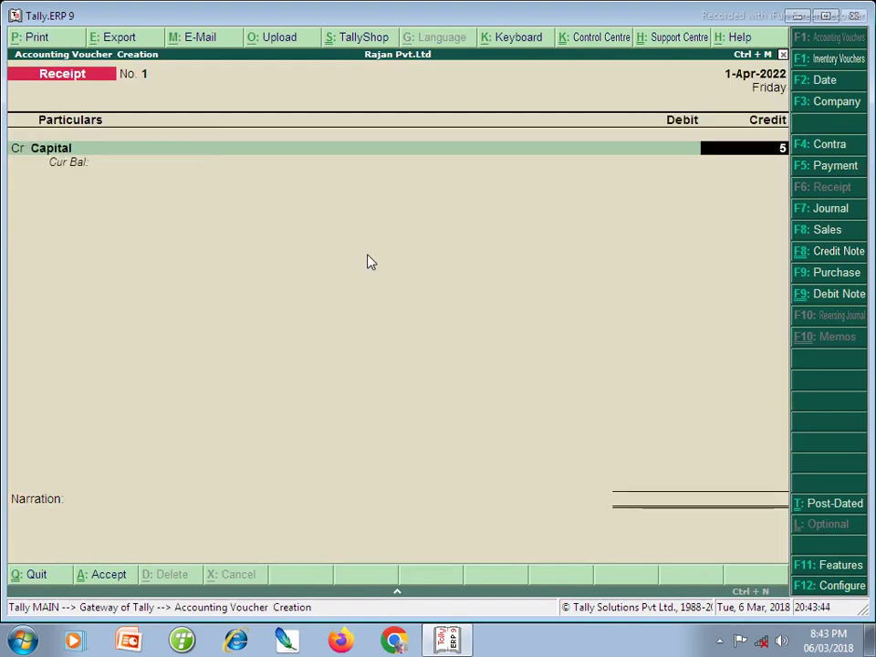
{"action": "type", "text": "00000"}
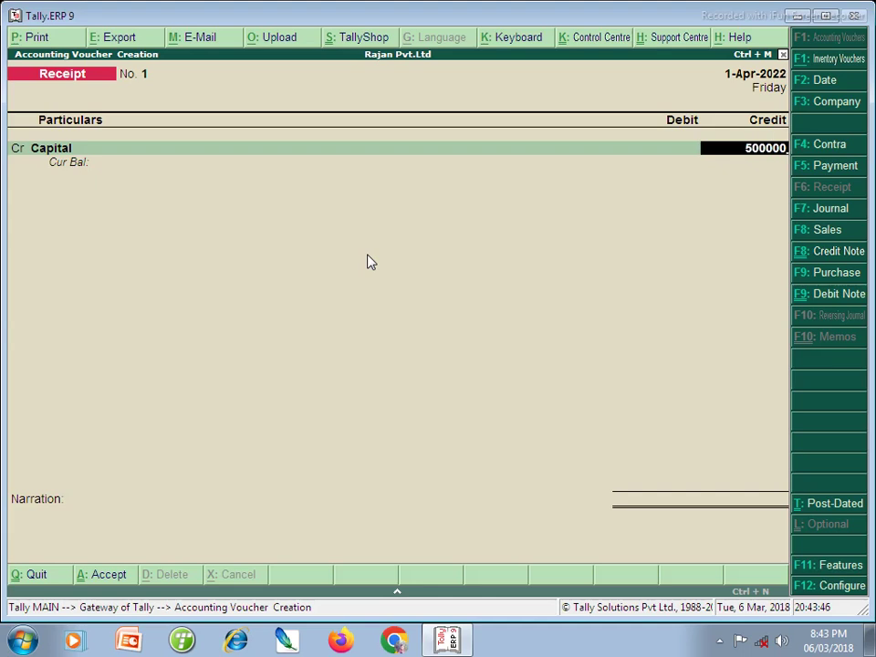
{"action": "key", "text": "Return"}
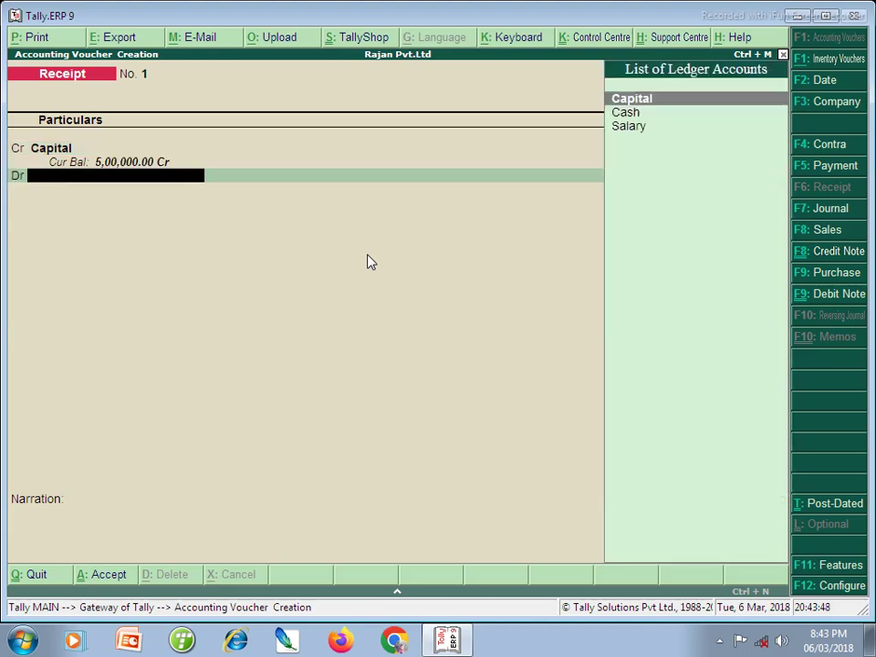
{"action": "key", "text": "Down"}
{"action": "key", "text": "Return"}
{"action": "key", "text": "Return"}
{"action": "key", "text": "Return"}
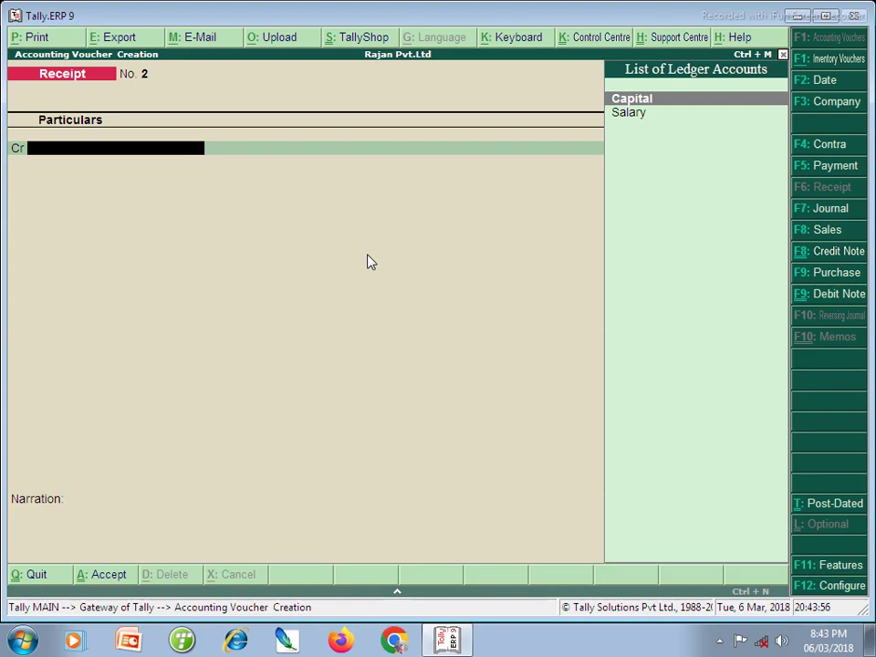
- Start a payment voucher debiting the Salary ledger with 1,00,000
{"action": "key", "text": "F5"}
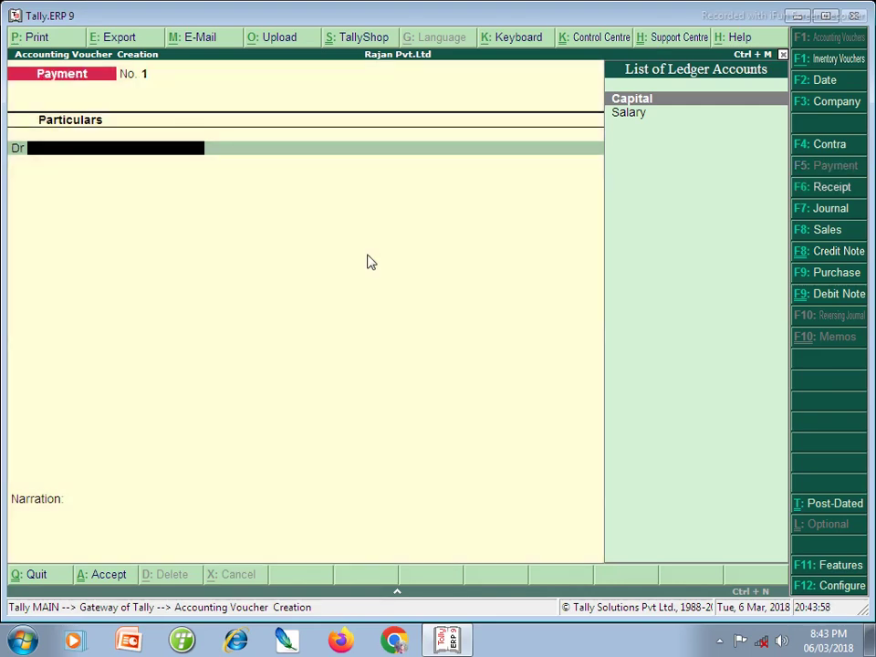
{"action": "key", "text": "Down"}
{"action": "key", "text": "Return"}
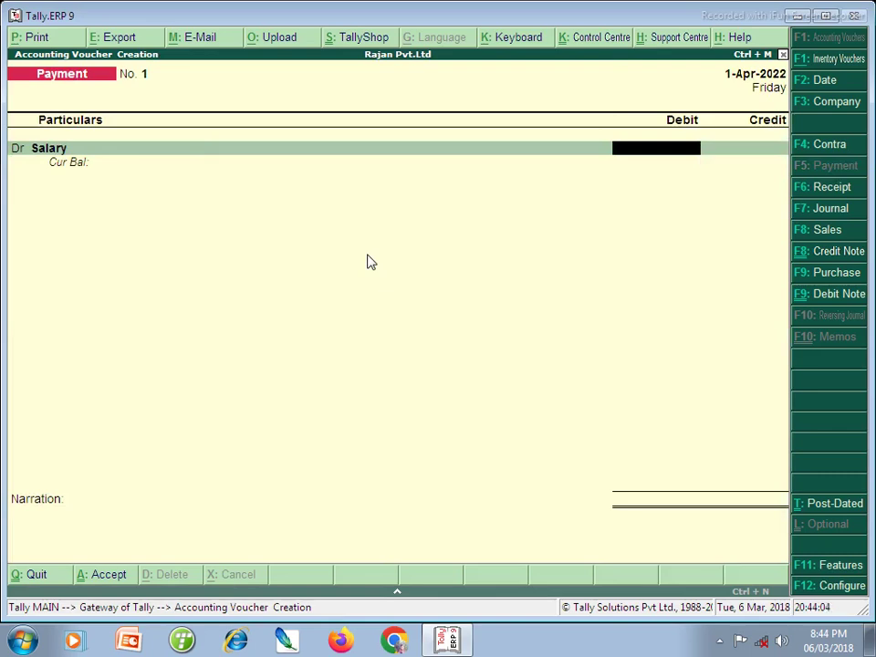
{"action": "type", "text": "1,00,00"}
{"action": "type", "text": "00000"}
{"action": "key", "text": "Return"}
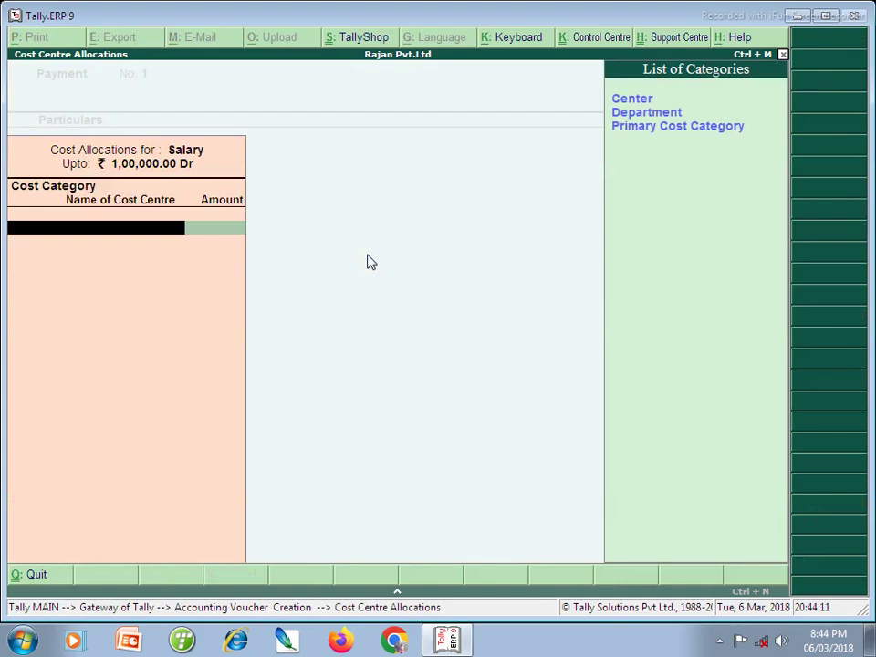
- Allocate 35,000 of the salary to Ranchi under the Center cost category
{"action": "key", "text": "Down"}
{"action": "key", "text": "Down"}
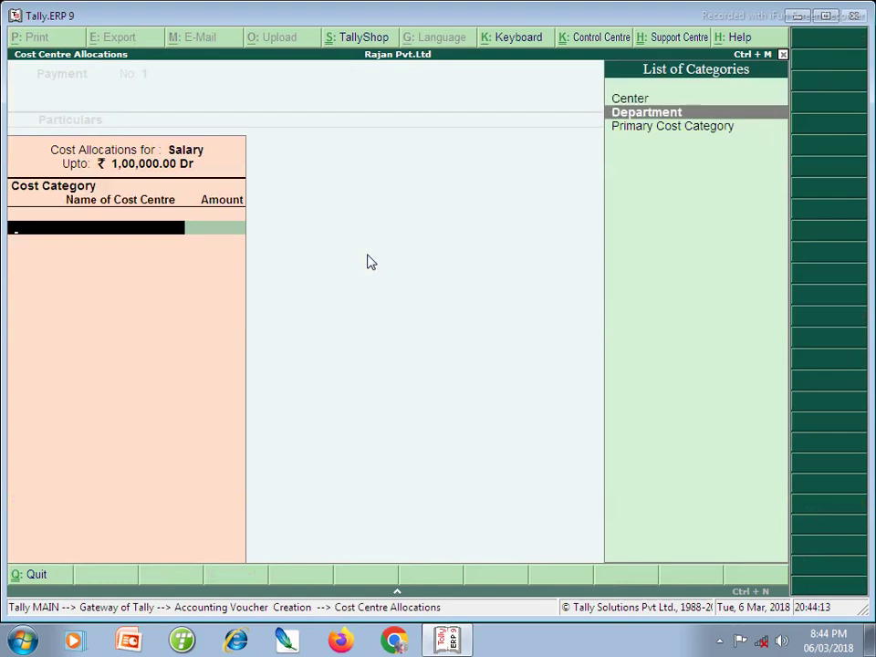
{"action": "key", "text": "Up"}
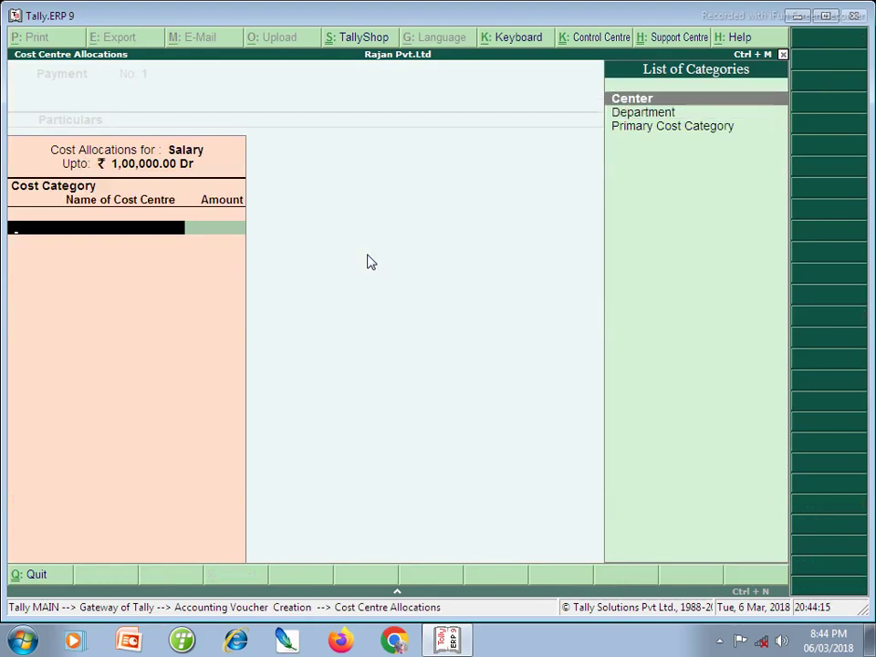
{"action": "key", "text": "Return"}
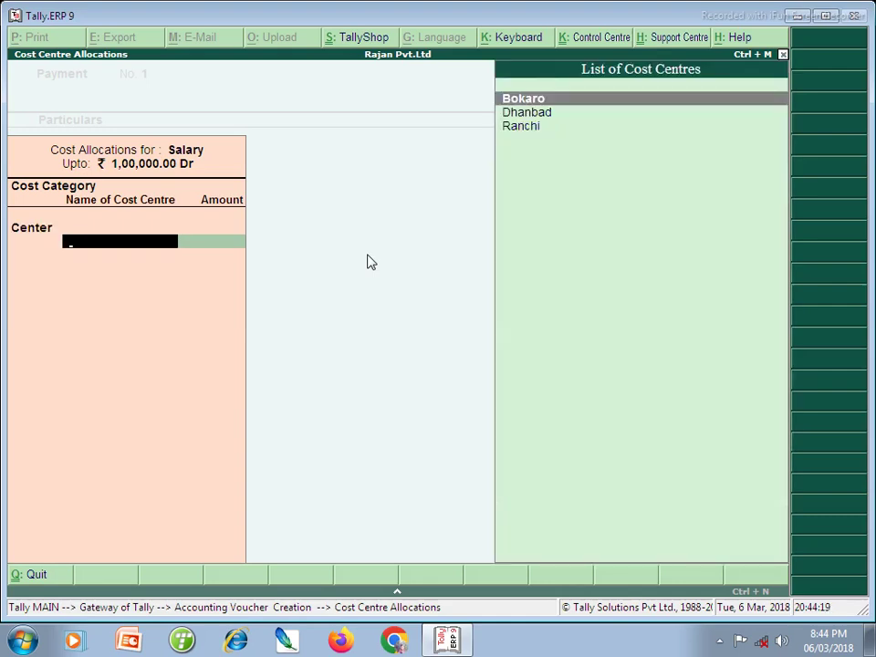
{"action": "key", "text": "Down"}
{"action": "key", "text": "Down"}
{"action": "key", "text": "Return"}
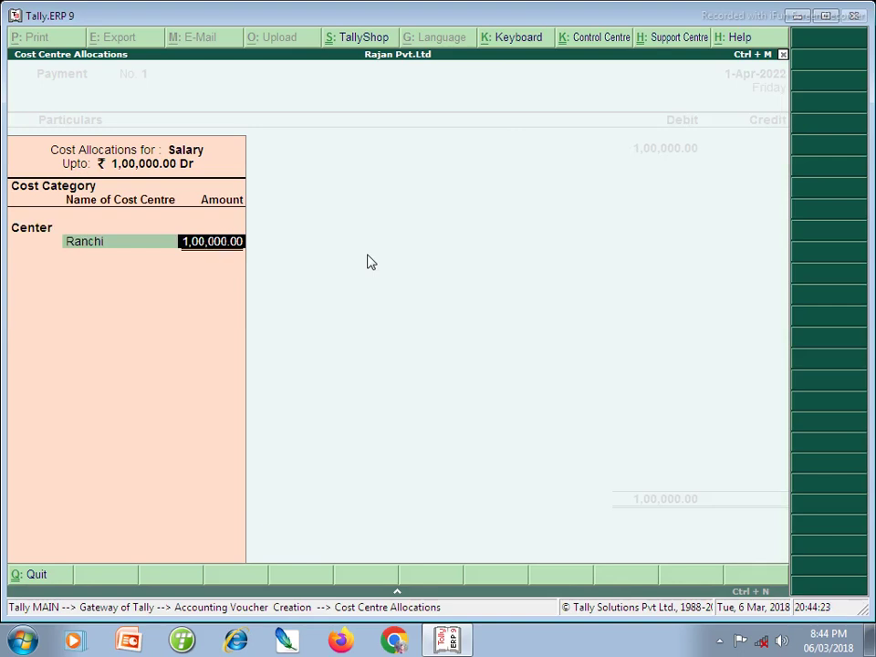
{"action": "type", "text": "35,"}
{"action": "type", "text": "000"}
{"action": "key", "text": "Return"}
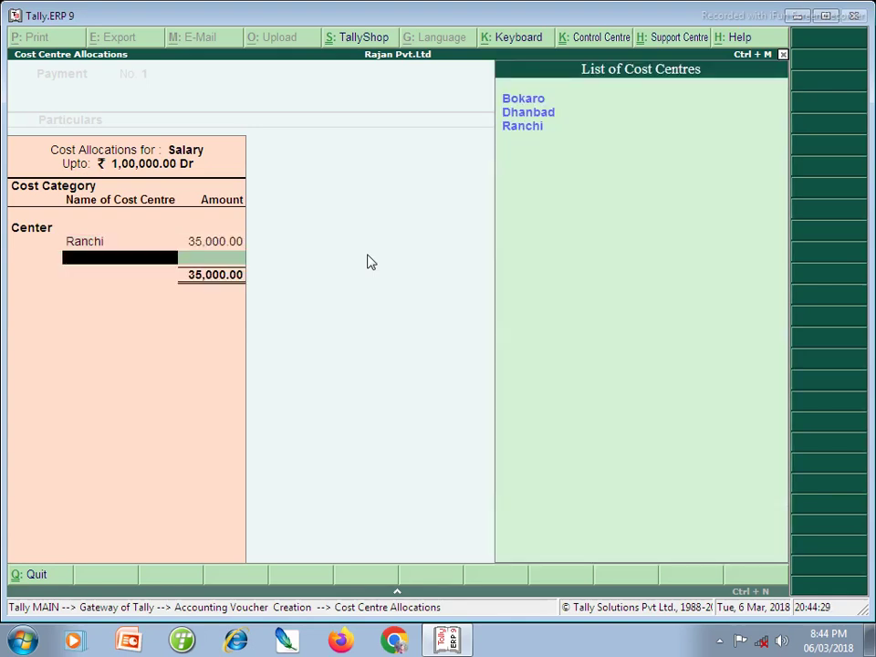
- Allocate 35,000 to Dhanbad and the remaining 30,000 to Bokaro
{"action": "key", "text": "Down"}
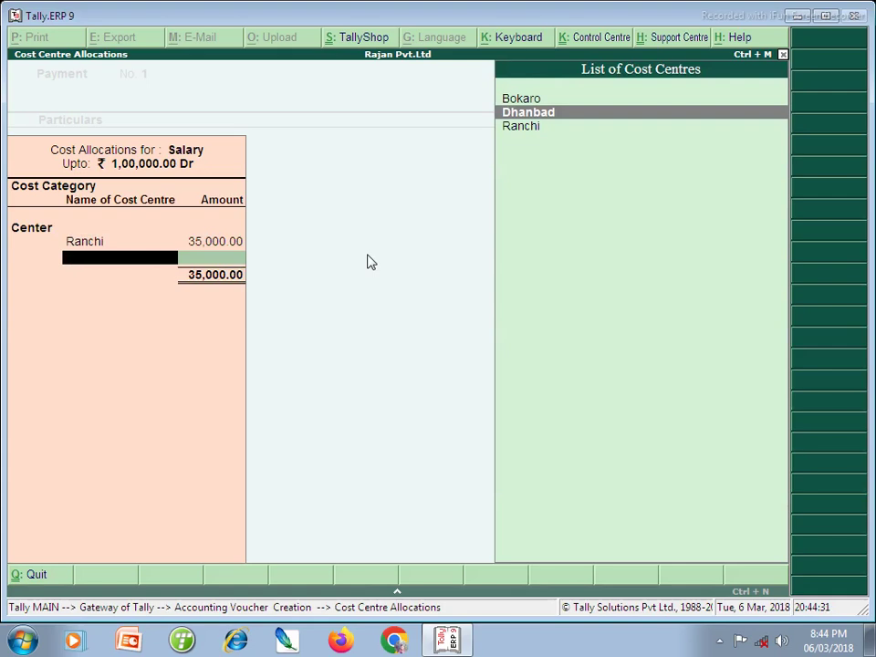
{"action": "key", "text": "Return"}
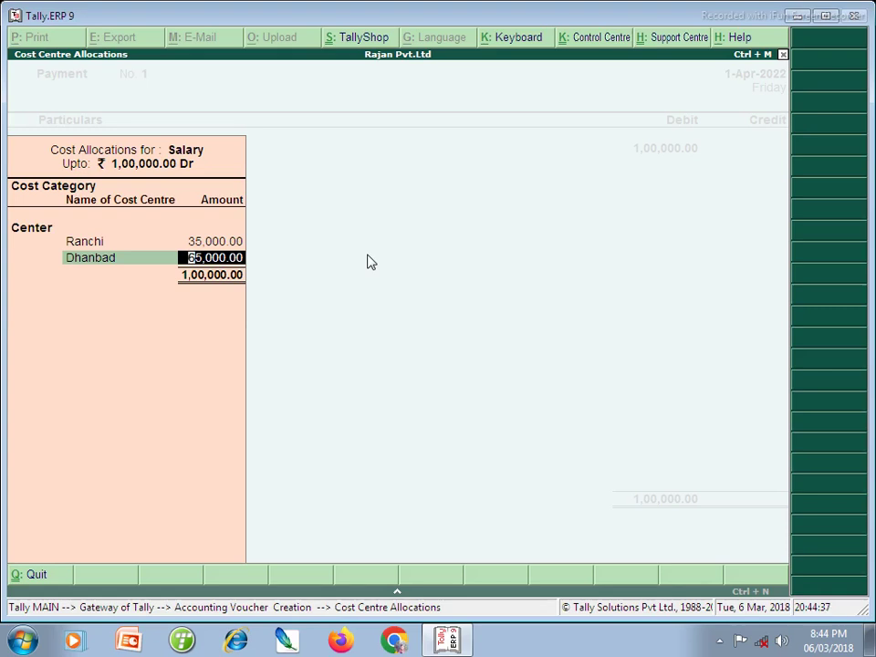
{"action": "type", "text": "30000"}
{"action": "key", "text": "Return"}
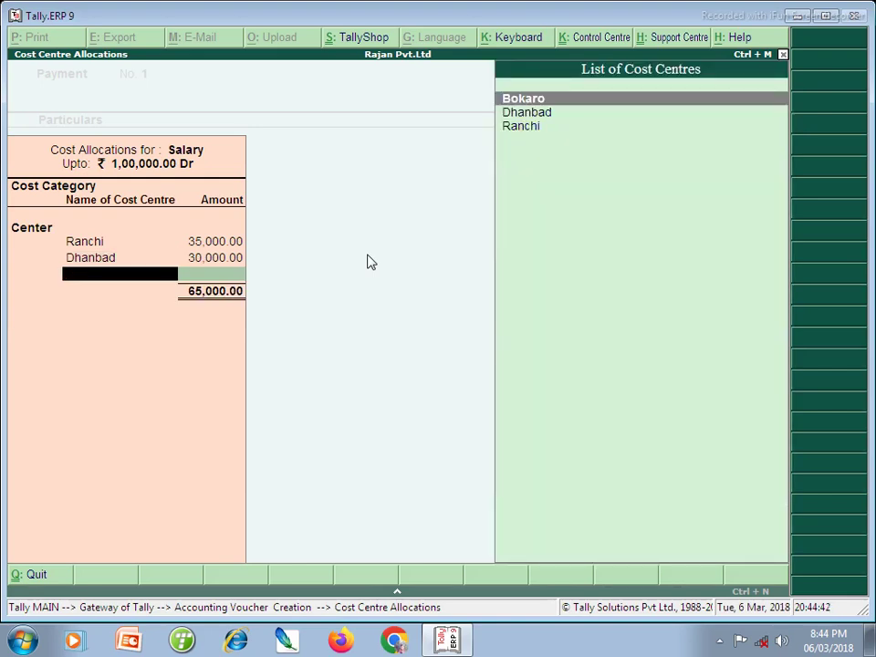
{"action": "key", "text": "Return"}
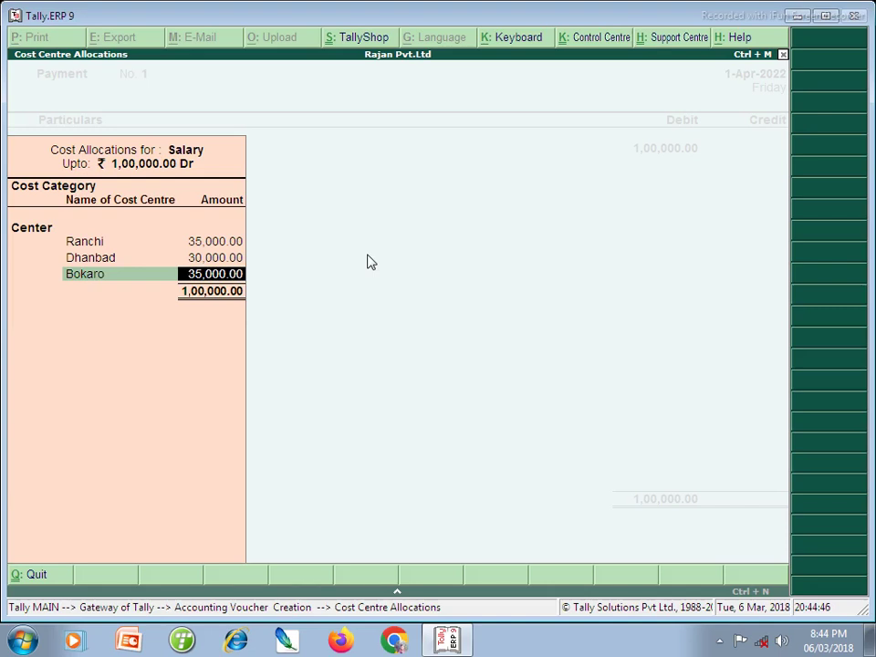
{"action": "key", "text": "Up"}
{"action": "key", "text": "Up"}
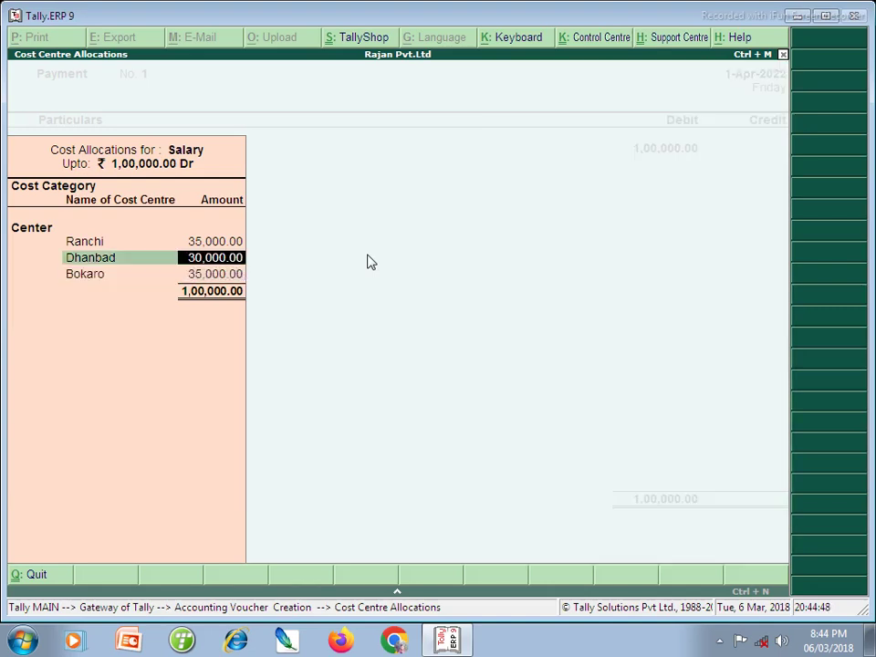
{"action": "type", "text": "35000"}
{"action": "key", "text": "Return"}
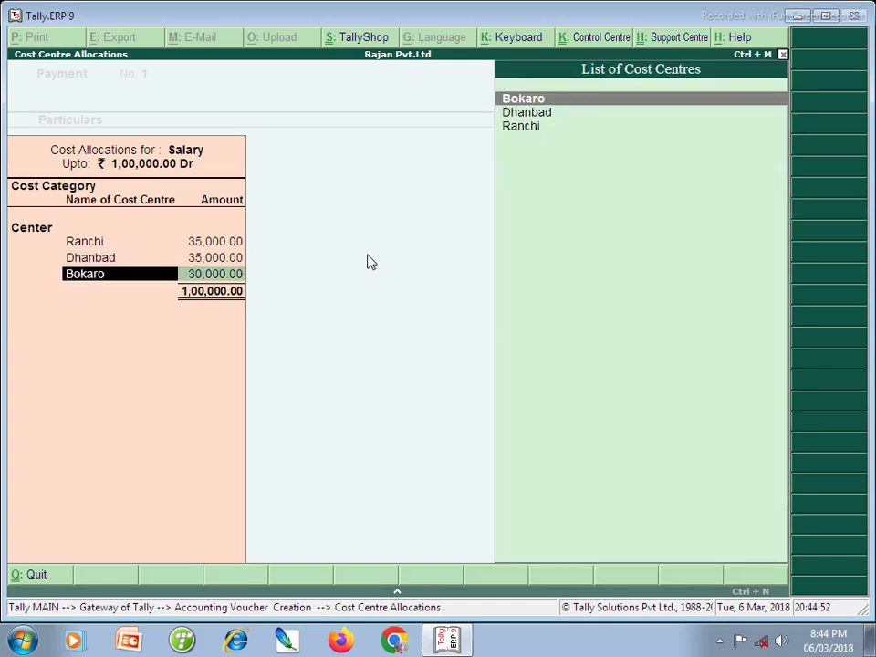
{"action": "key", "text": "Return"}
{"action": "key", "text": "Return"}
{"action": "key", "text": "Return"}
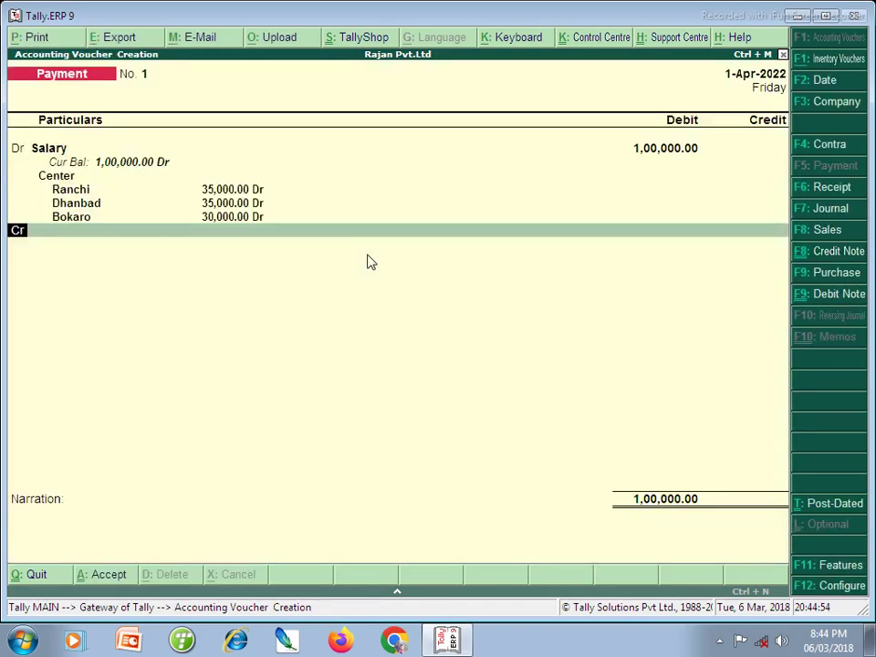
- Credit the 1,00,000 payment to the Cash ledger
{"action": "key", "text": "Down"}
{"action": "key", "text": "Return"}
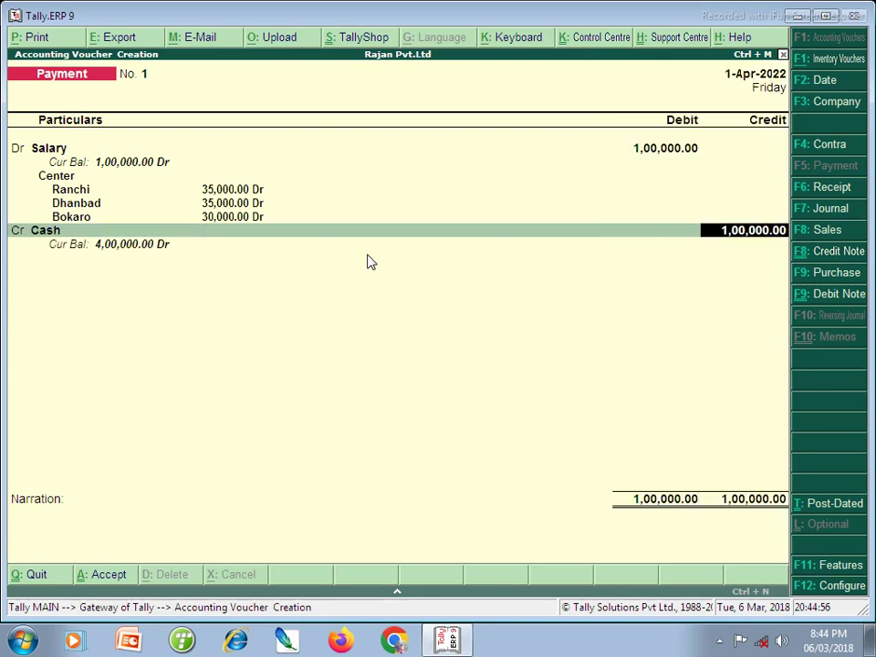
{"action": "key", "text": "Return"}
{"action": "key", "text": "Return"}
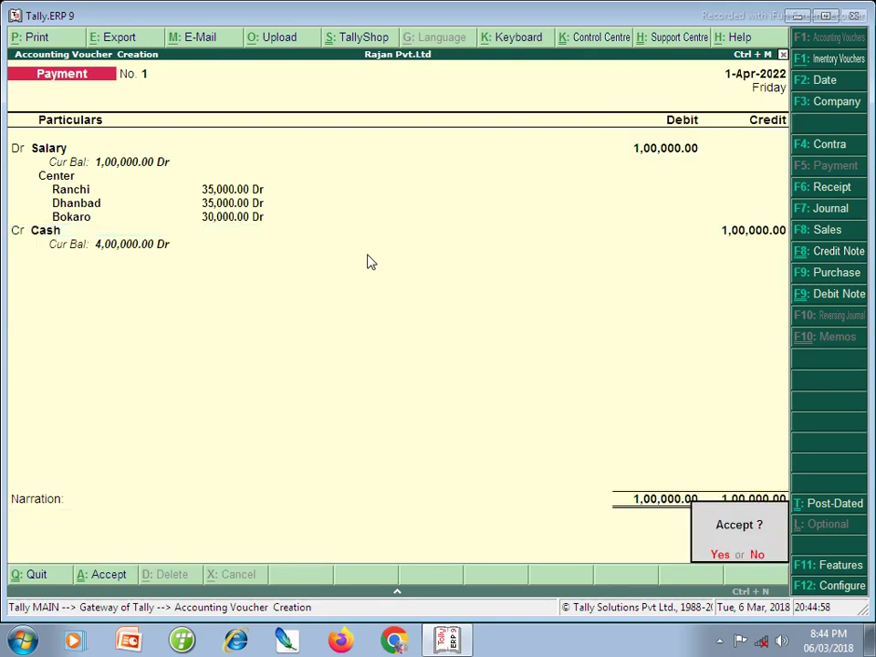
- Accept Payment No. 1, then debit Salary 1,00,000 on the next payment voucher
{"action": "key", "text": "y"}
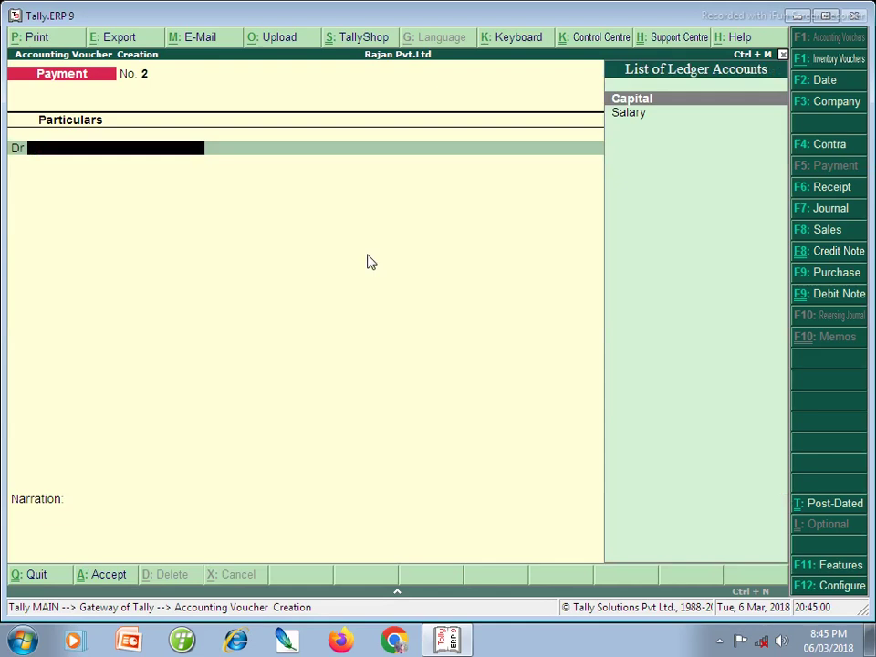
{"action": "key", "text": "Down"}
{"action": "key", "text": "Return"}
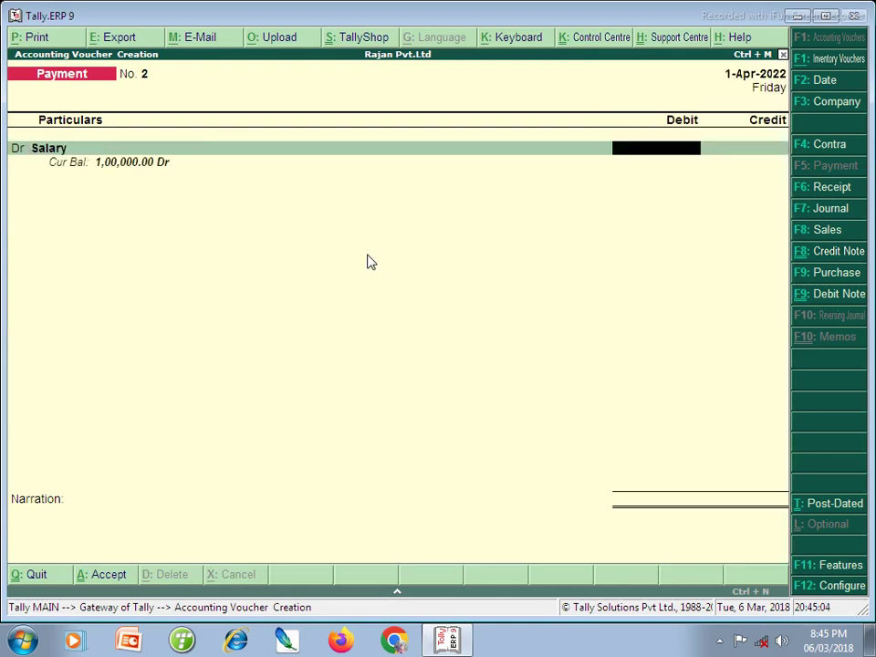
{"action": "type", "text": "1,00,00"}
{"action": "type", "text": "0"}
{"action": "key", "text": "Return"}
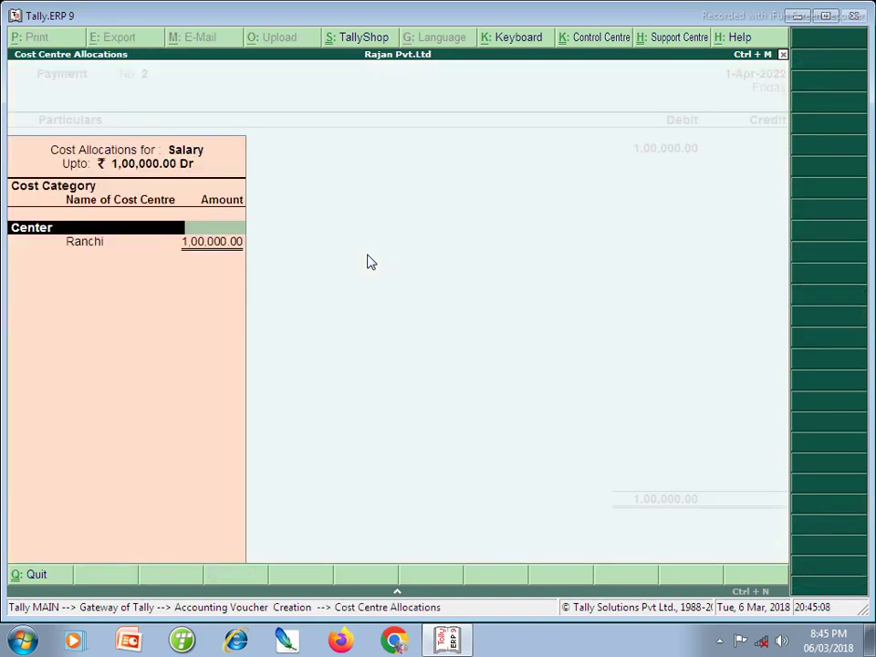
- Allocate the salary under Department: Maneger 30,000 and Teacher 30,000
{"action": "key", "text": "Down"}
{"action": "key", "text": "Down"}
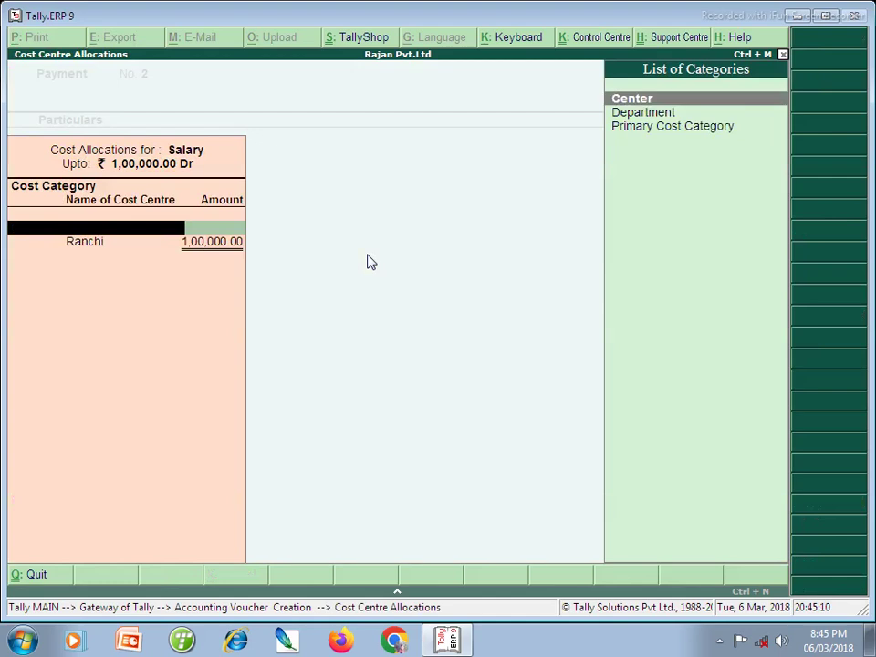
{"action": "key", "text": "Return"}
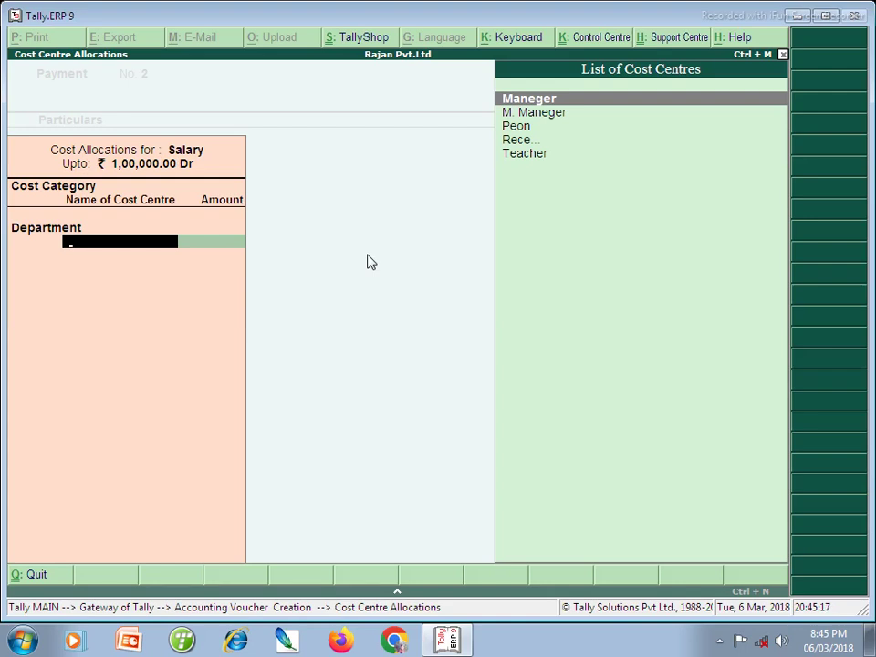
{"action": "key", "text": "Return"}
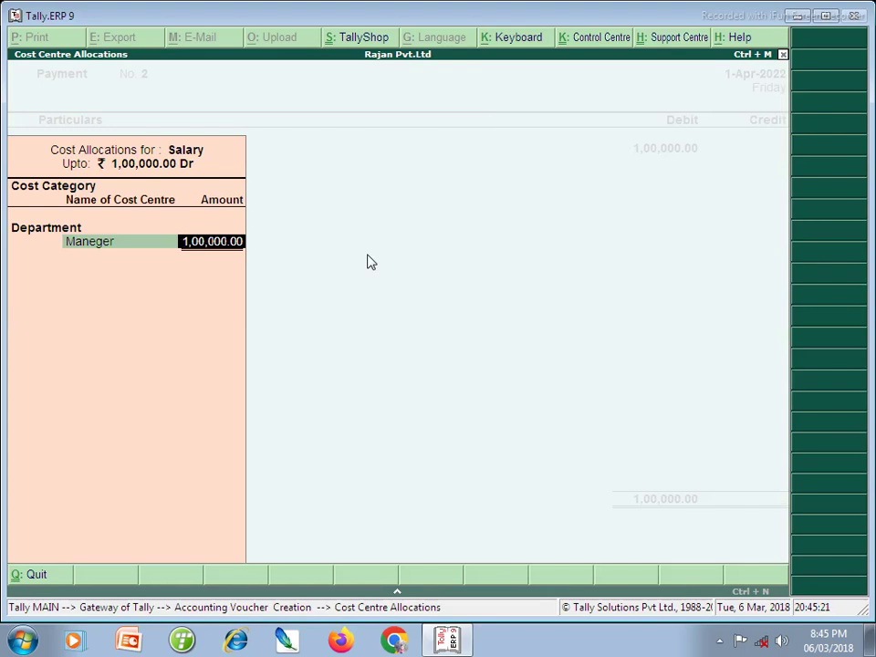
{"action": "type", "text": "300000"}
{"action": "key", "text": "BackSpace"}
{"action": "key", "text": "Return"}
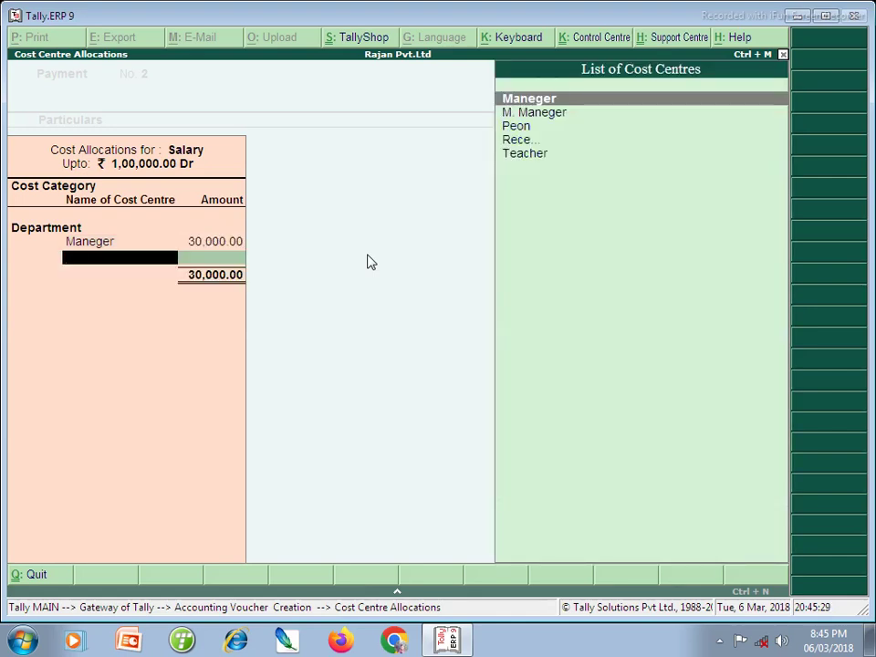
{"action": "key", "text": "Down"}
{"action": "key", "text": "Down"}
{"action": "key", "text": "Down"}
{"action": "key", "text": "Down"}
{"action": "key", "text": "Return"}
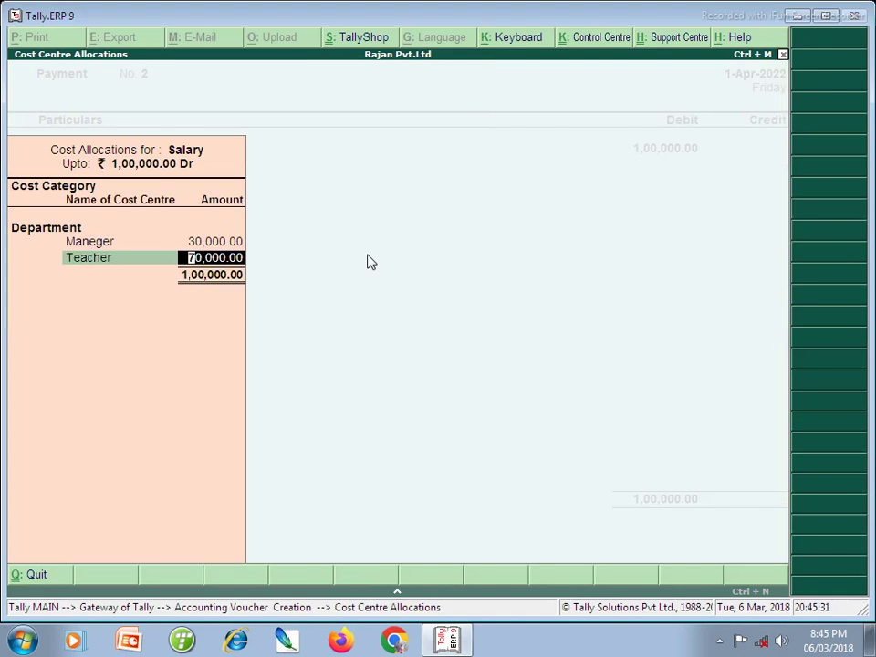
{"action": "type", "text": "30000"}
{"action": "key", "text": "Return"}
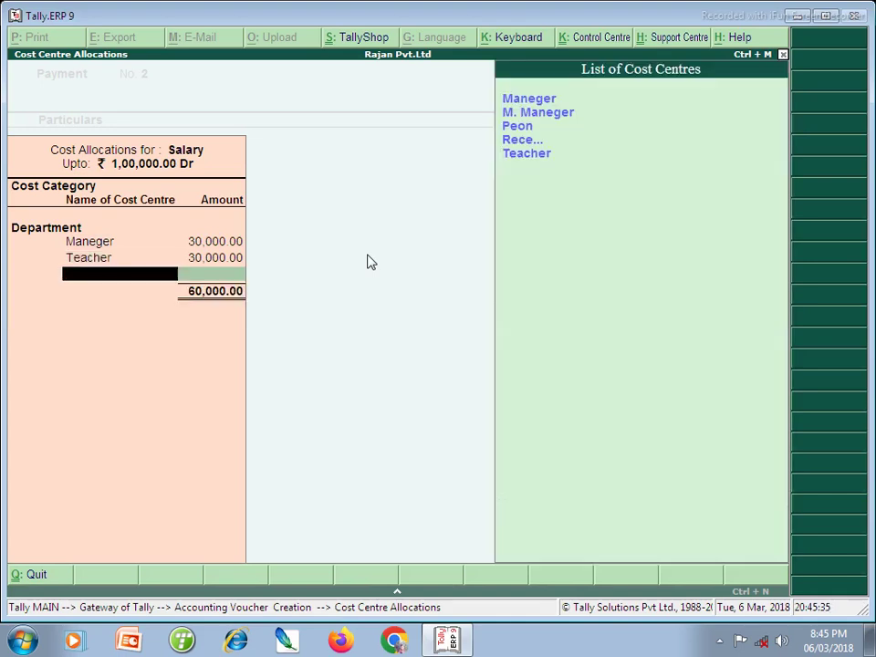
- Allocate 20,000 to M. Maneger and 10,000 to the next Department cost centre
{"action": "key", "text": "Down"}
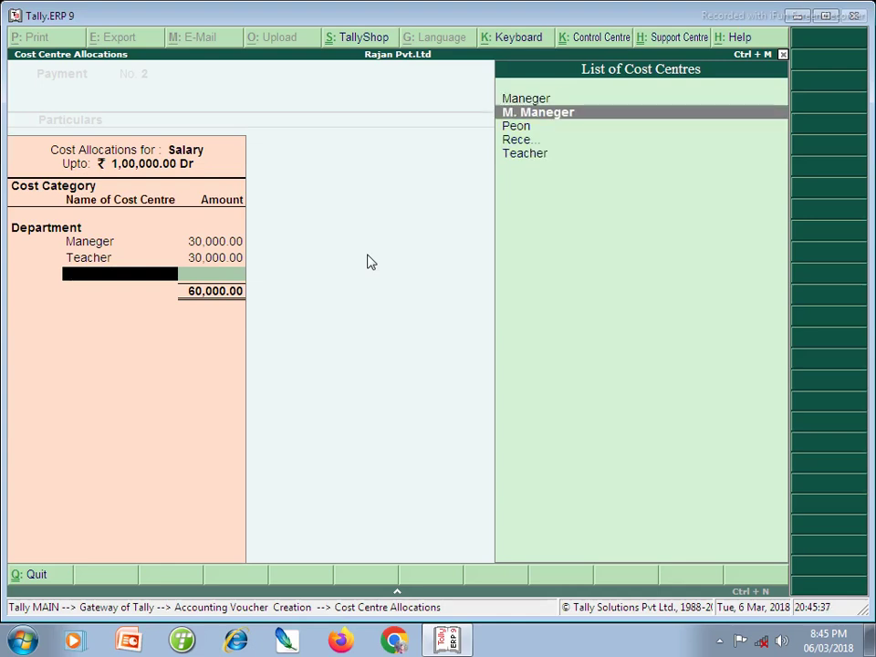
{"action": "key", "text": "Return"}
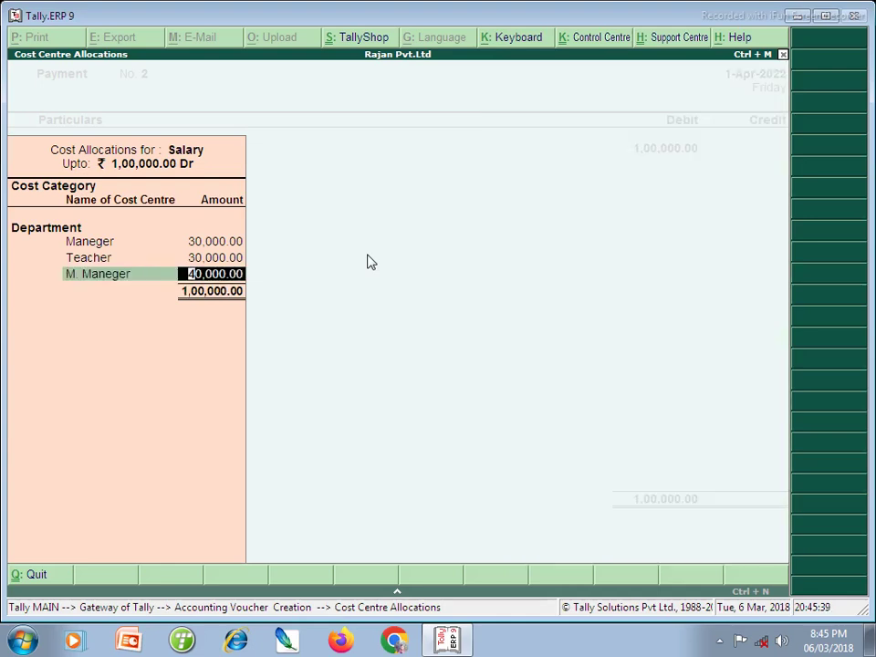
{"action": "type", "text": "20000"}
{"action": "key", "text": "Return"}
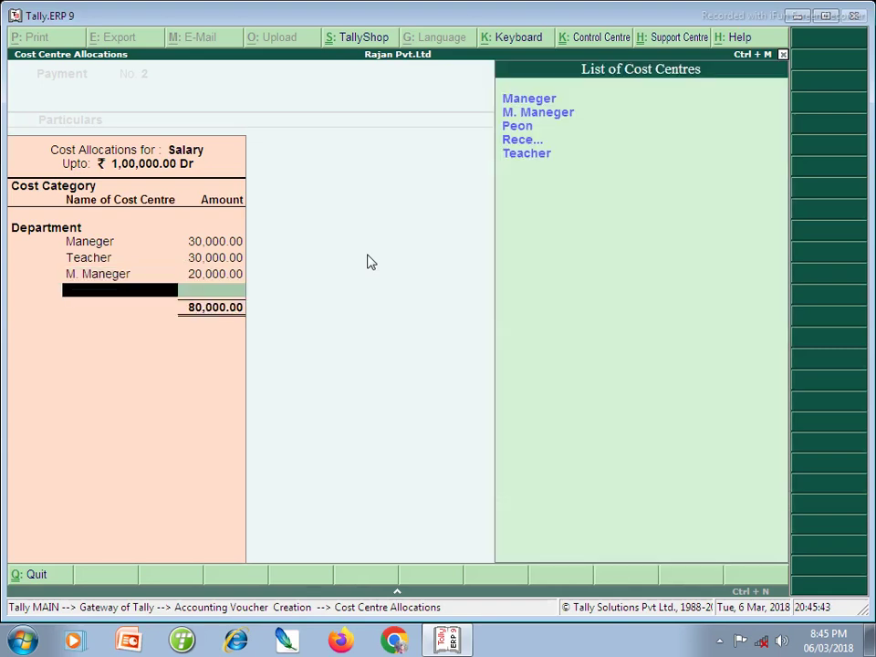
{"action": "key", "text": "Down"}
{"action": "key", "text": "Down"}
{"action": "key", "text": "Down"}
{"action": "key", "text": "Return"}
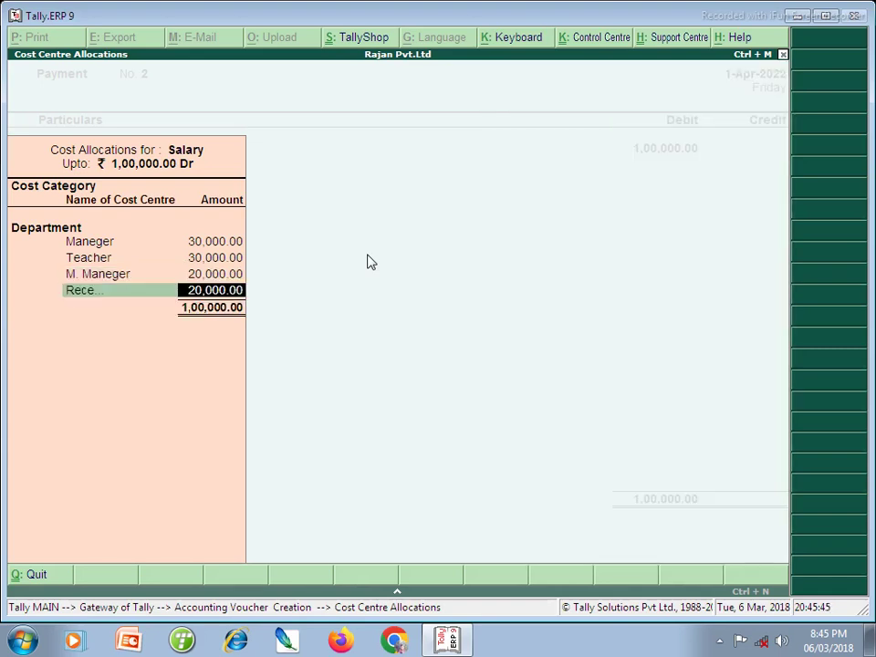
{"action": "type", "text": "10,000"}
{"action": "key", "text": "Return"}
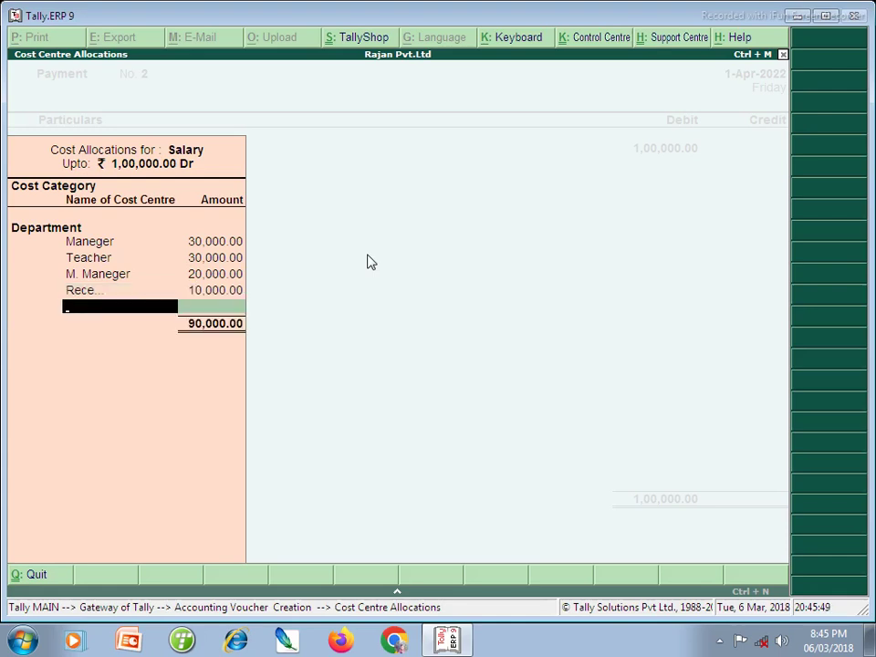
- Give Peon the remaining 10,000, credit Cash, and save Payment No. 2
{"action": "key", "text": "Down"}
{"action": "key", "text": "Down"}
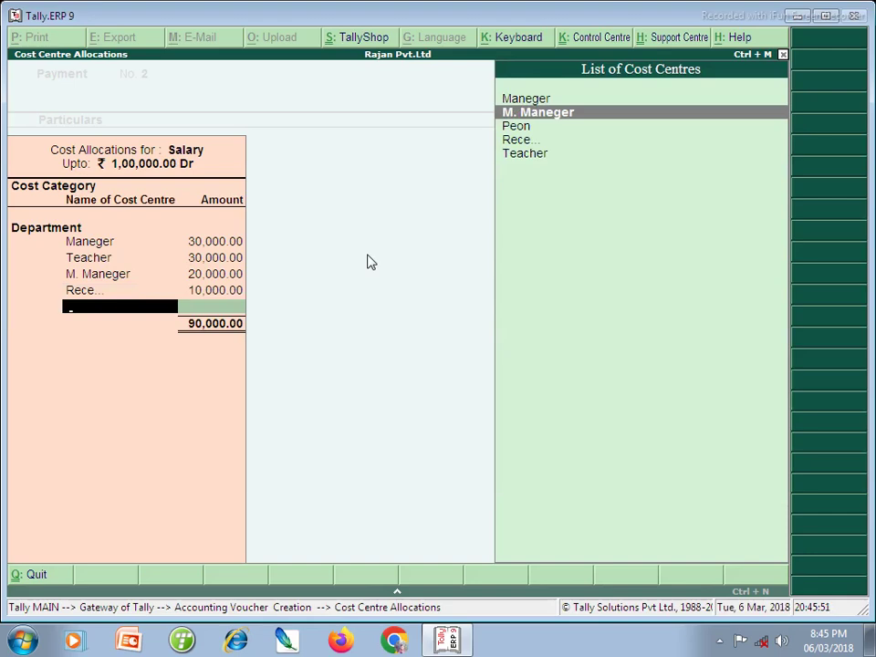
{"action": "key", "text": "Return"}
{"action": "key", "text": "Return"}
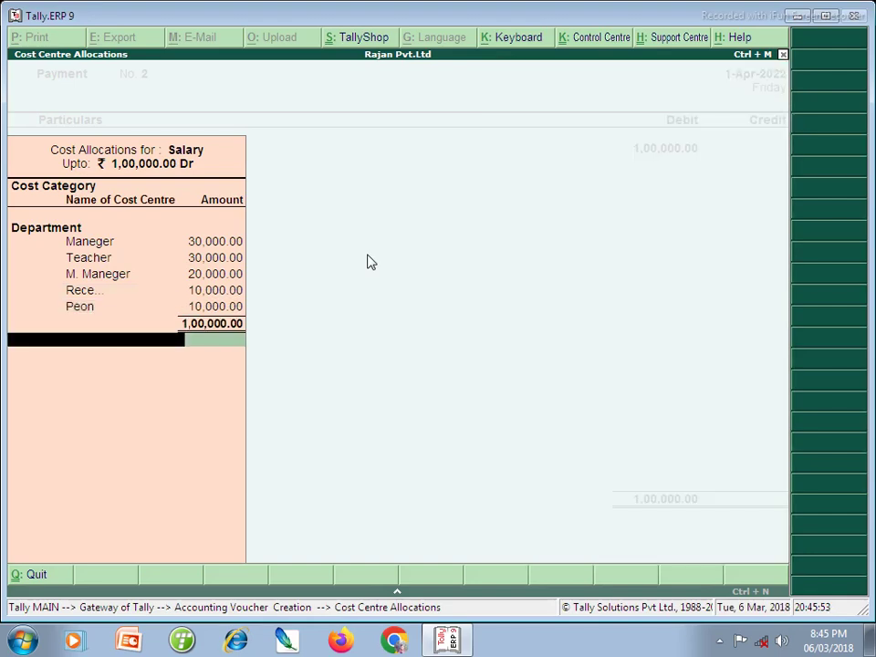
{"action": "key", "text": "Return"}
{"action": "key", "text": "Return"}
{"action": "key", "text": "Return"}
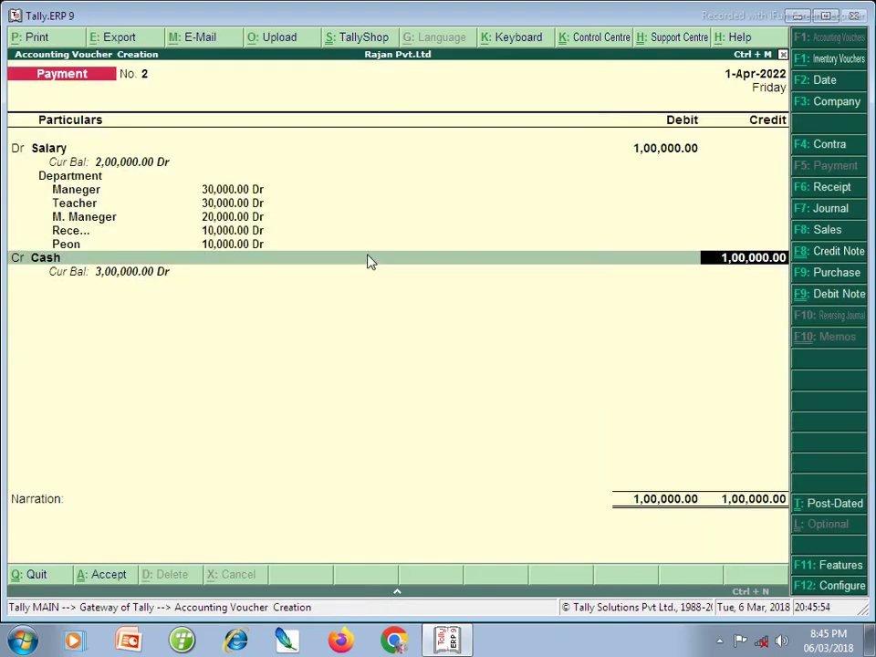
{"action": "key", "text": "Return"}
{"action": "key", "text": "Return"}
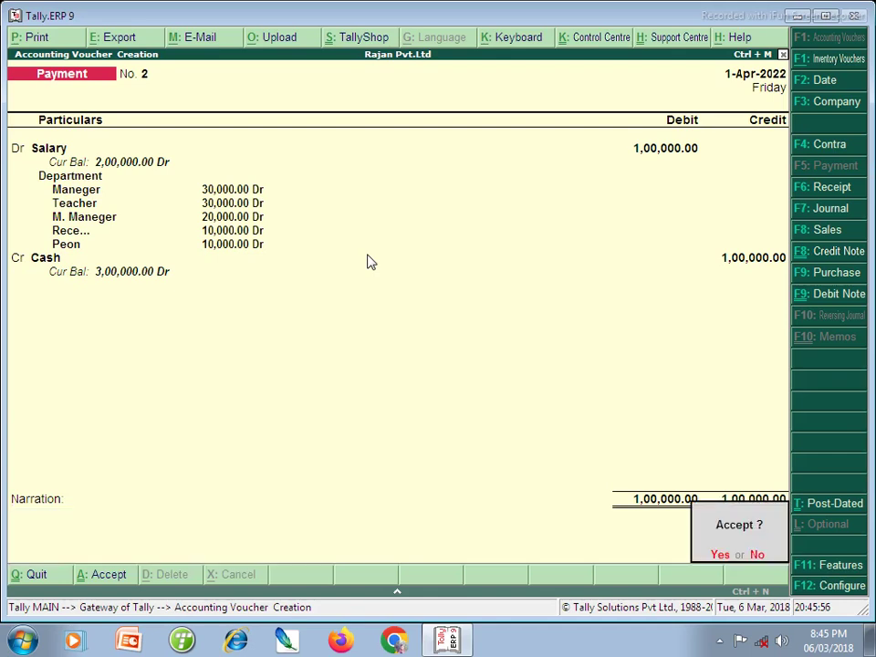
{"action": "key", "text": "Return"}
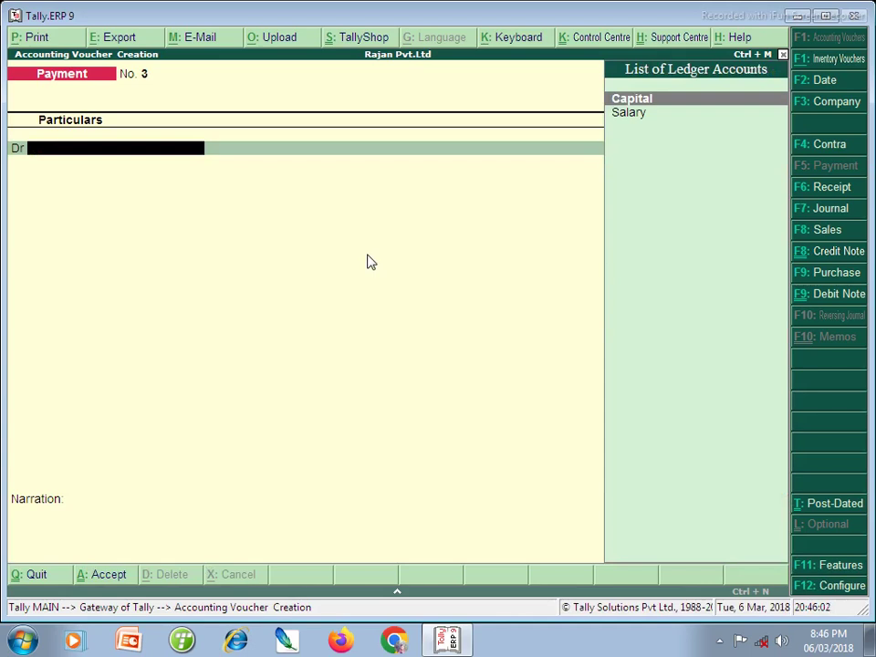
- Set 'Use pre-defined cost centre allocations in transactions' to Yes in accounting features
{"action": "left_click", "coordinate": [821, 570]}
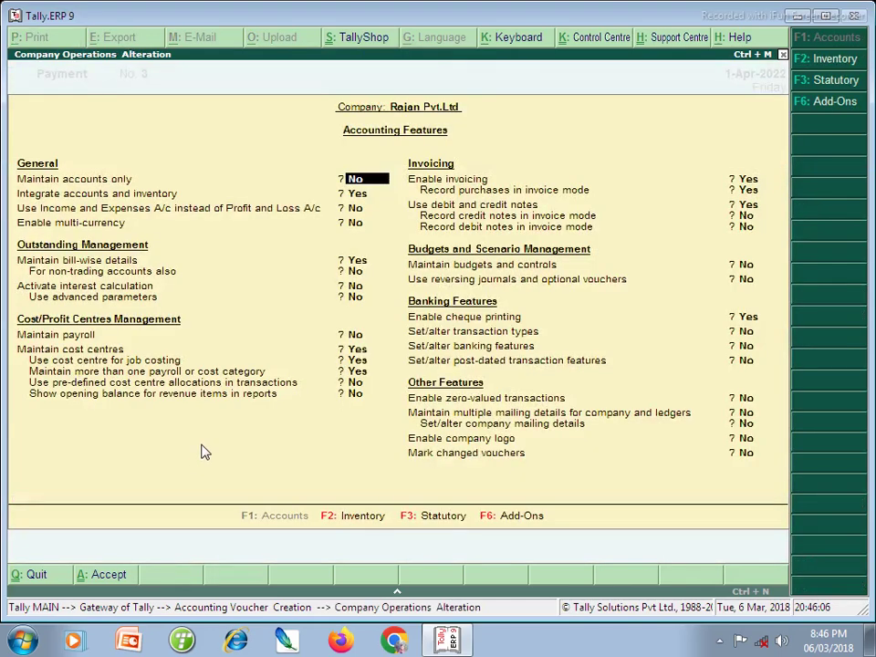
{"action": "key", "text": "Return"}
{"action": "key", "text": "Return"}
{"action": "key", "text": "Return"}
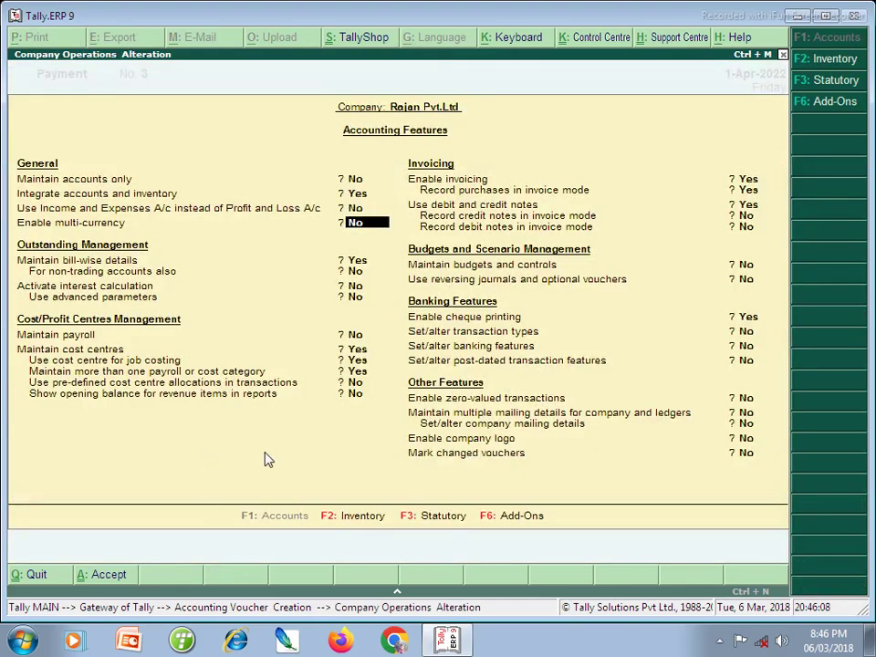
{"action": "key", "text": "Return"}
{"action": "key", "text": "Return"}
{"action": "key", "text": "Return"}
{"action": "key", "text": "Return"}
{"action": "key", "text": "Return"}
{"action": "key", "text": "Return"}
{"action": "key", "text": "Return"}
{"action": "key", "text": "Return"}
{"action": "key", "text": "Return"}
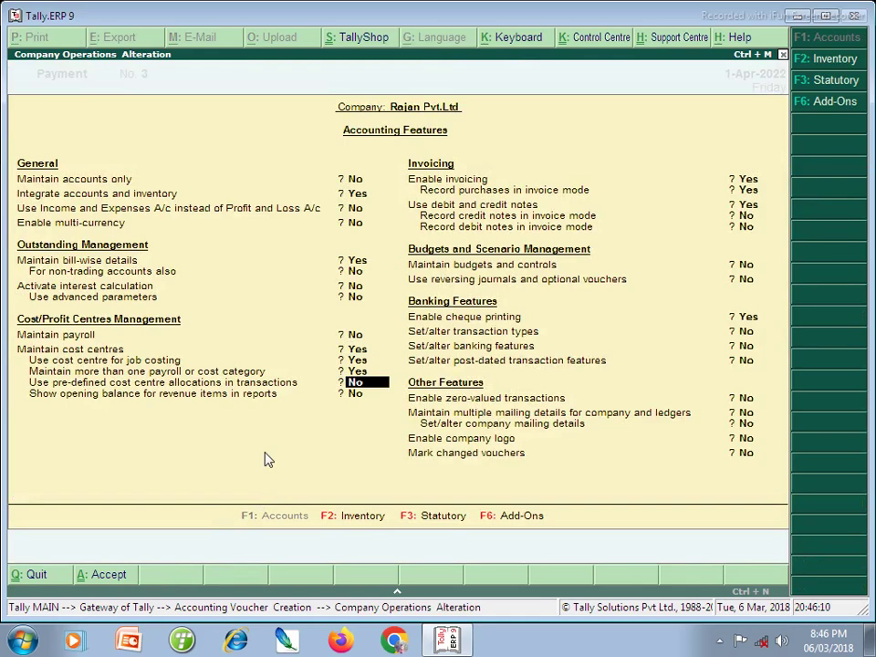
{"action": "key", "text": "y"}
{"action": "key", "text": "Return"}
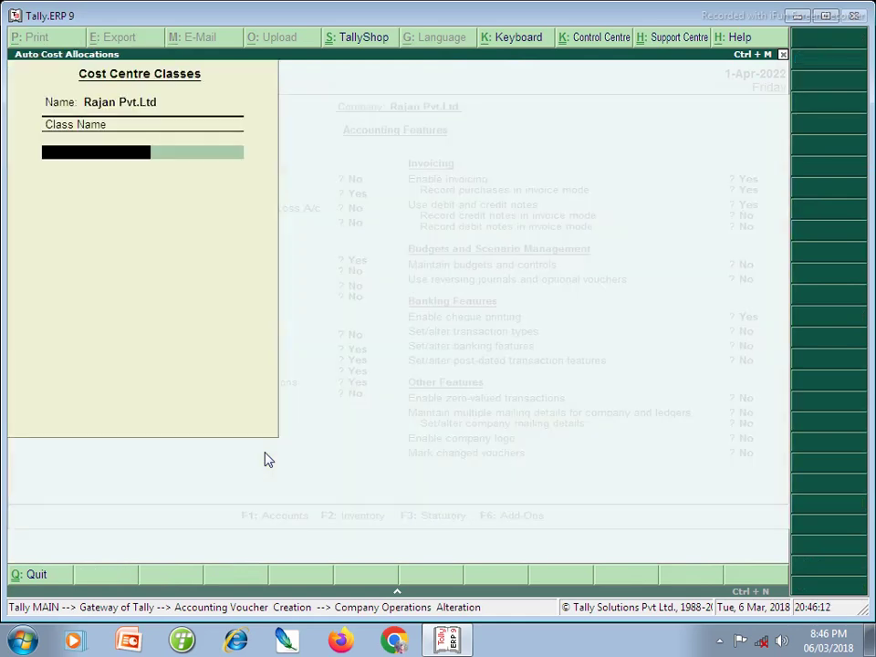
- Name the class 'Salary Payment' and give Department centres Maneger 30% and Teacher 30%
{"action": "type", "text": "Sala"}
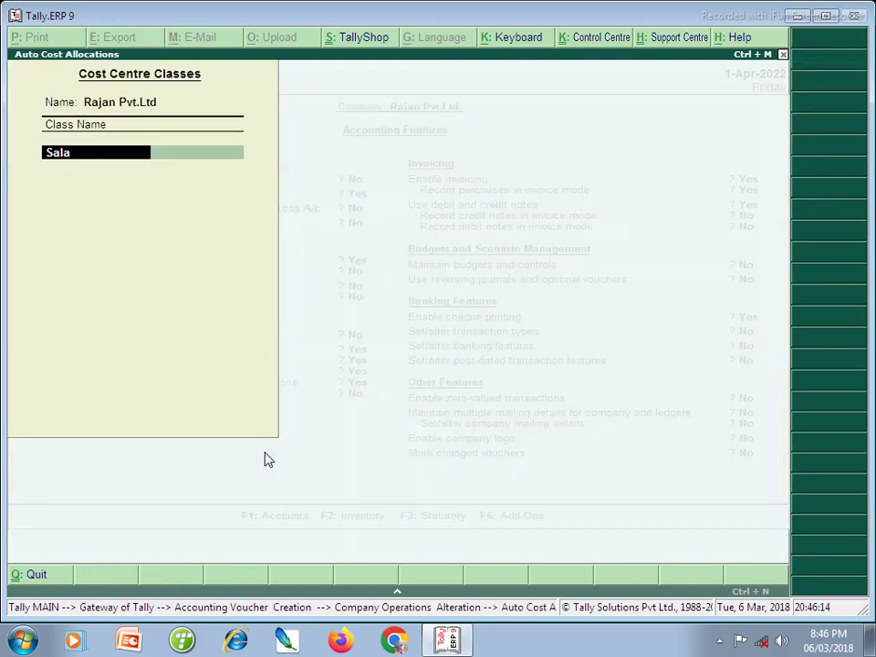
{"action": "type", "text": "ry Payment"}
{"action": "key", "text": "Return"}
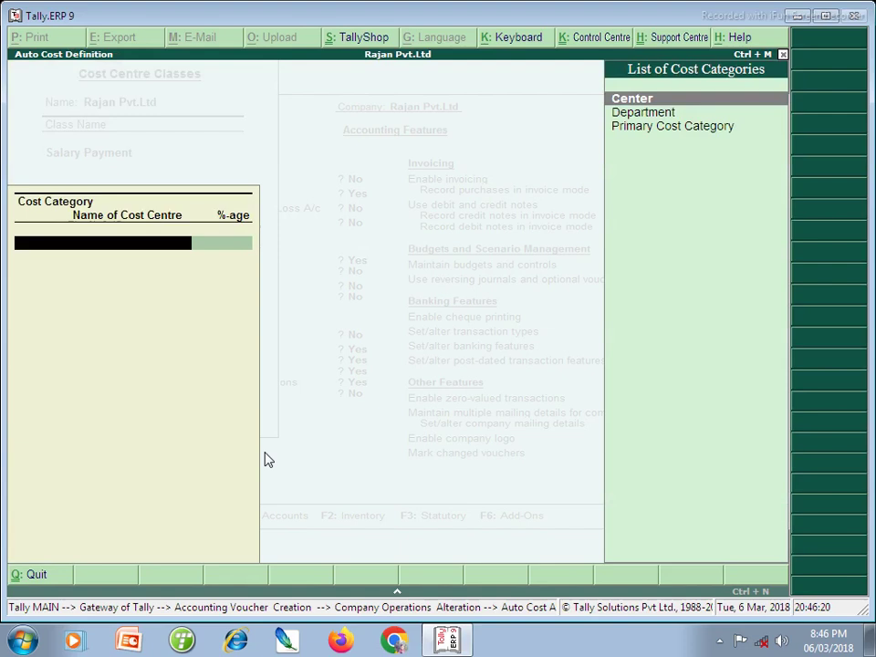
{"action": "key", "text": "Down"}
{"action": "key", "text": "Return"}
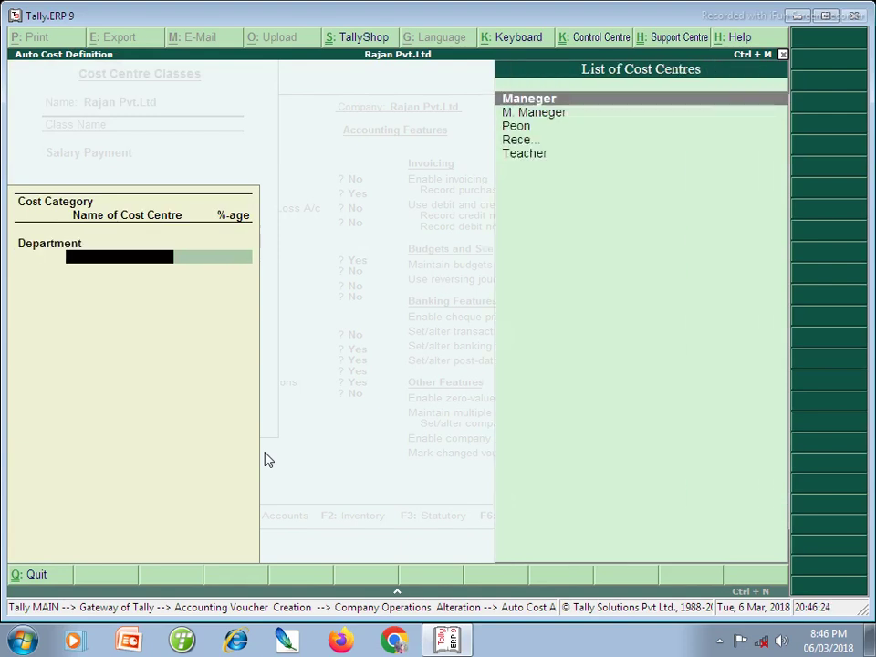
{"action": "key", "text": "Return"}
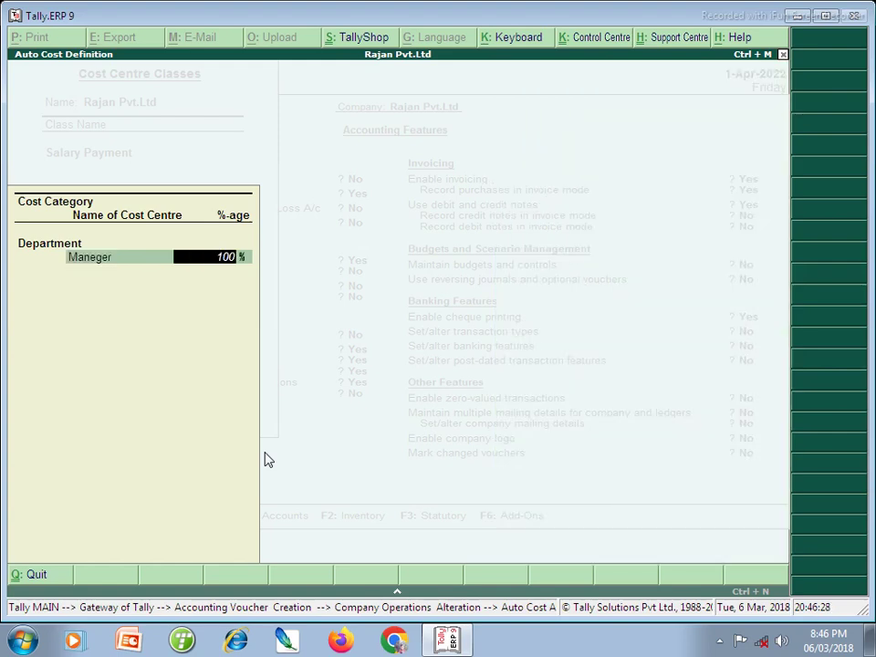
{"action": "type", "text": "30"}
{"action": "key", "text": "Return"}
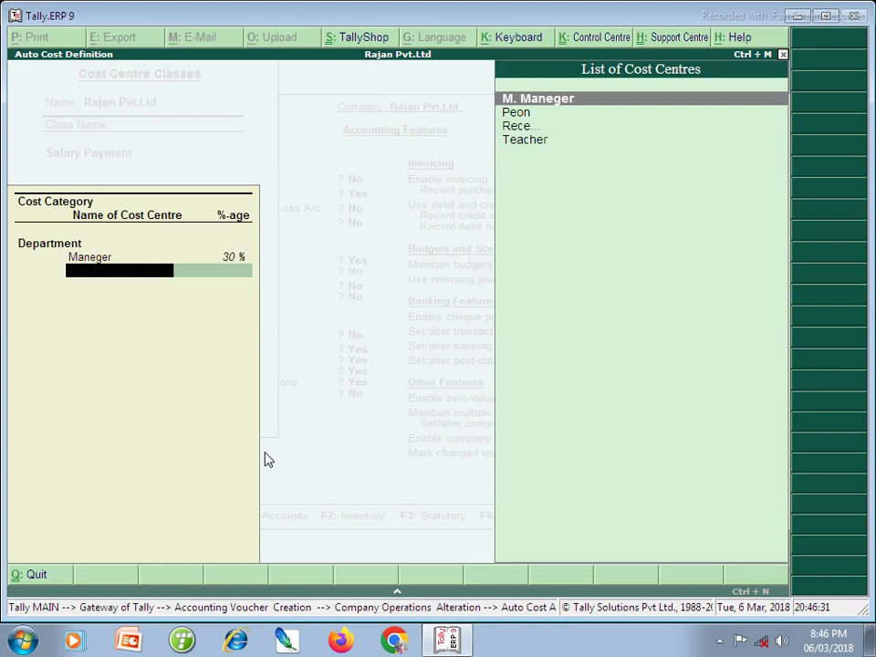
{"action": "key", "text": "Down"}
{"action": "key", "text": "Down"}
{"action": "key", "text": "Down"}
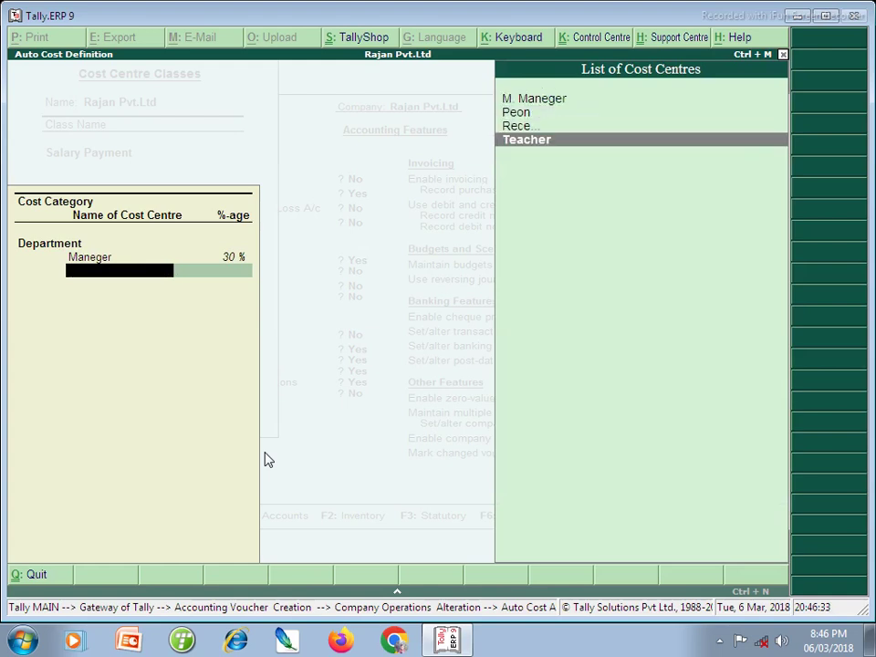
{"action": "key", "text": "Return"}
{"action": "type", "text": "30"}
{"action": "key", "text": "Return"}
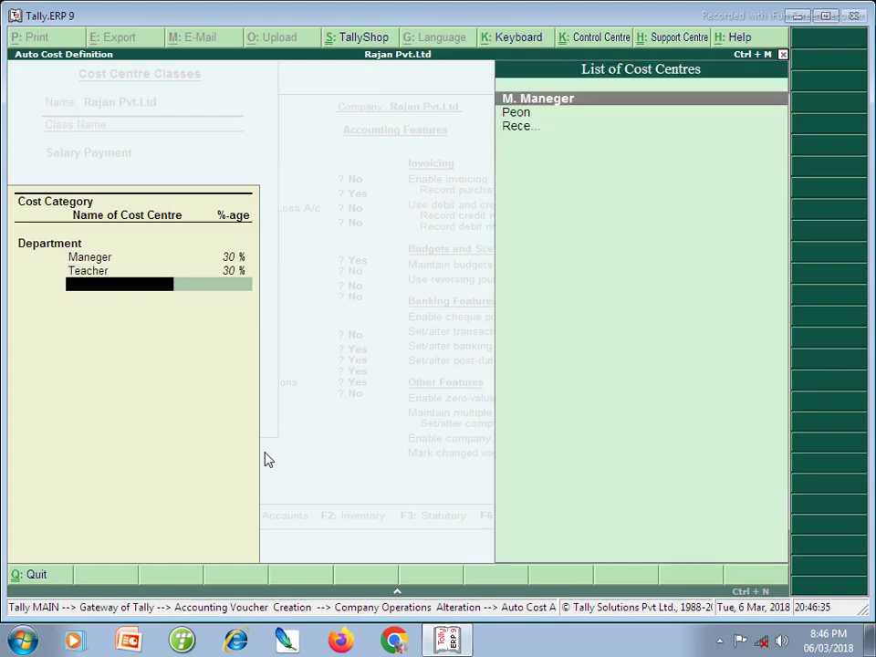
- Add M. Maneger at 20% and the next cost centre at 10%
{"action": "key", "text": "Return"}
{"action": "type", "text": "20"}
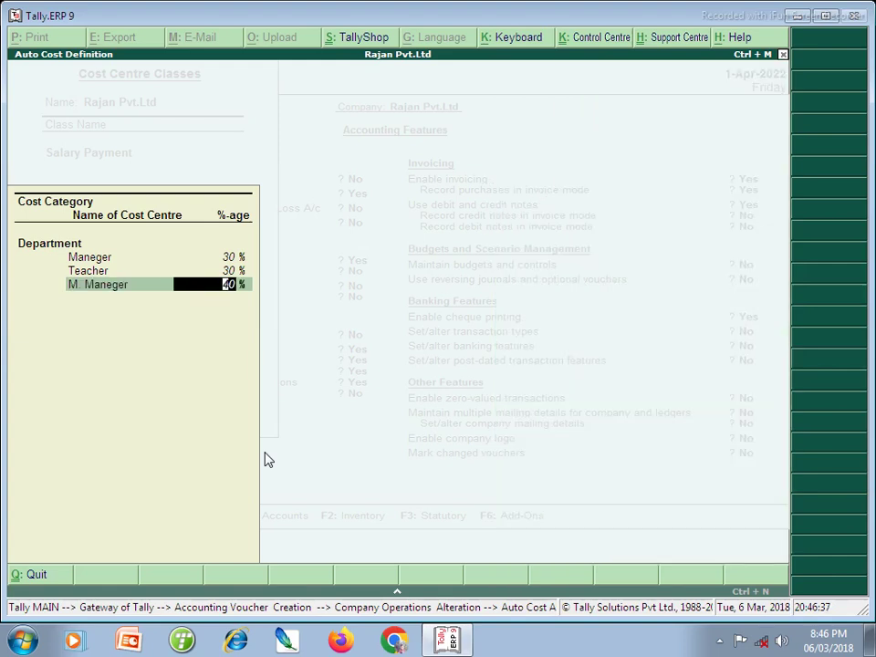
{"action": "key", "text": "Return"}
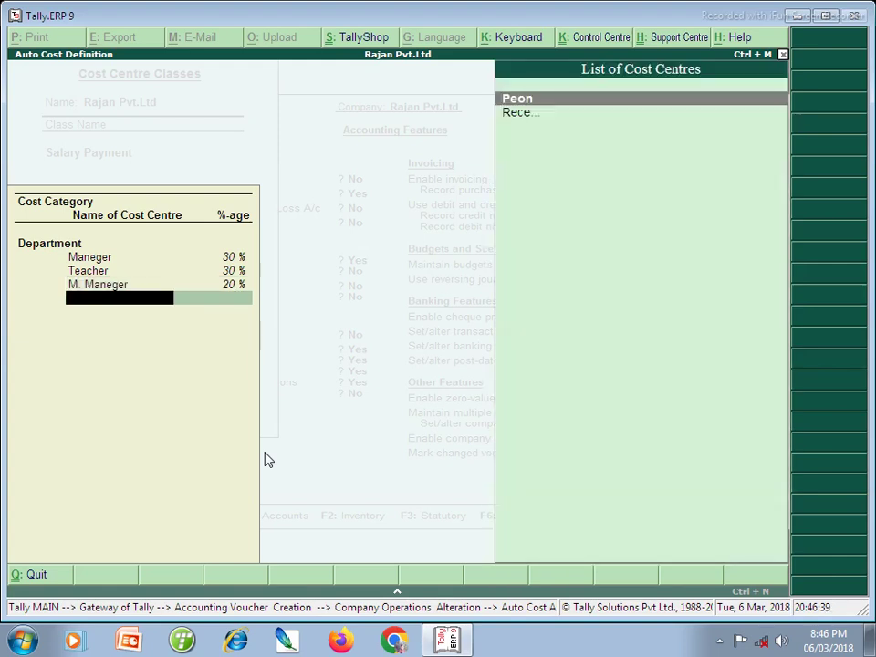
{"action": "key", "text": "Down"}
{"action": "key", "text": "Return"}
{"action": "type", "text": "10"}
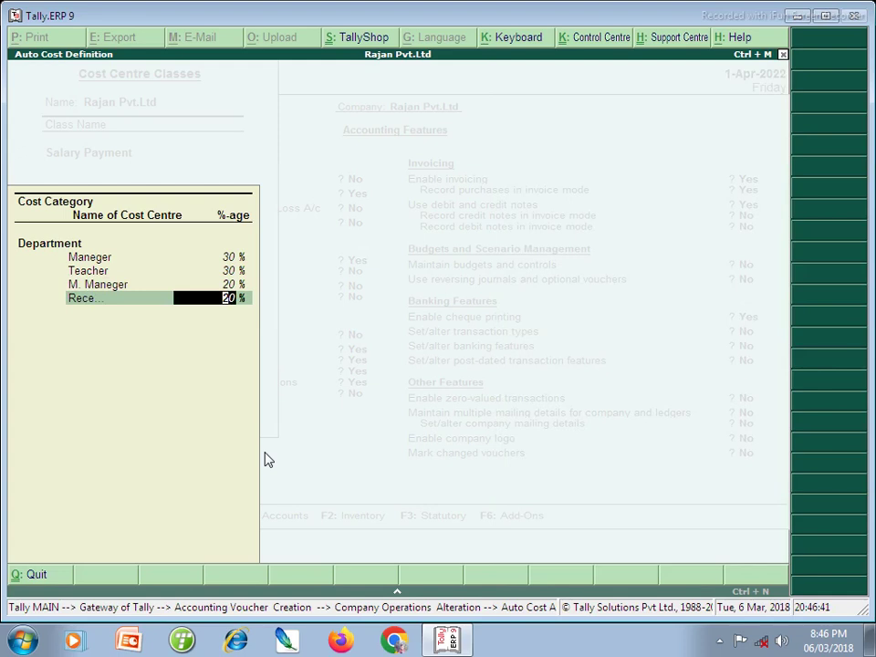
{"action": "key", "text": "Return"}
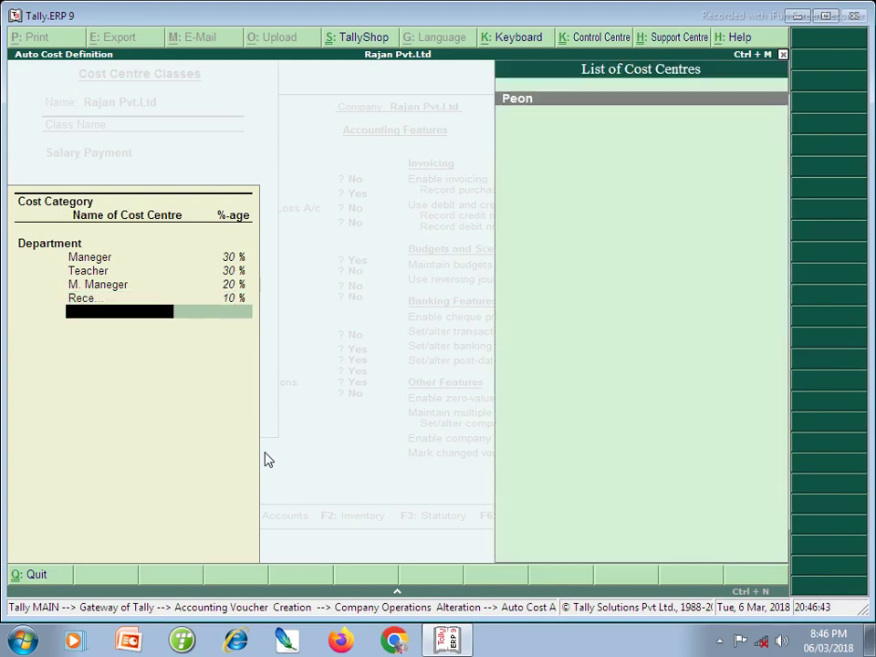
- Change that centre to 13%, give Peon the remaining 7%, and close the class setup
{"action": "key", "text": "Return"}
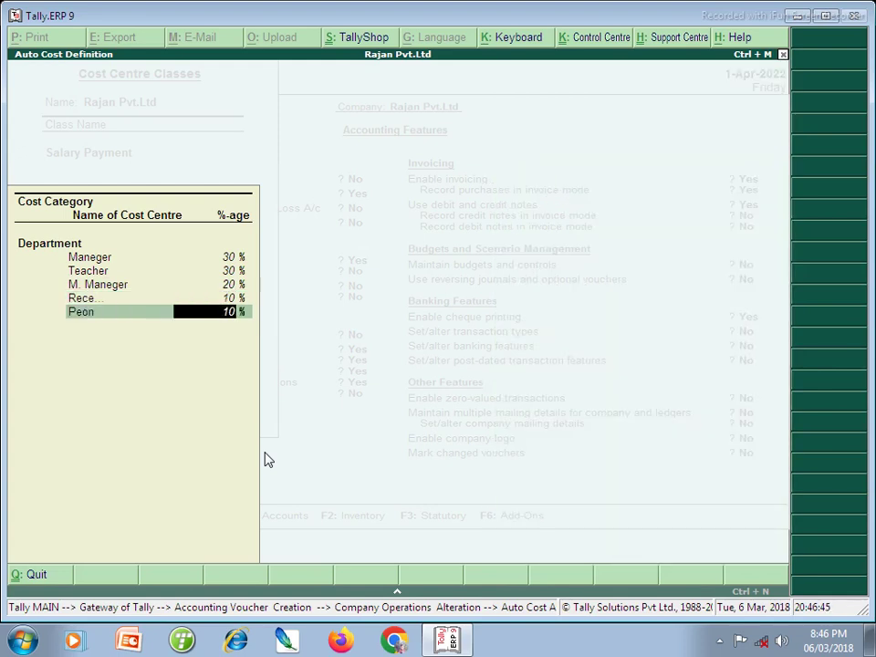
{"action": "key", "text": "Up"}
{"action": "key", "text": "Up"}
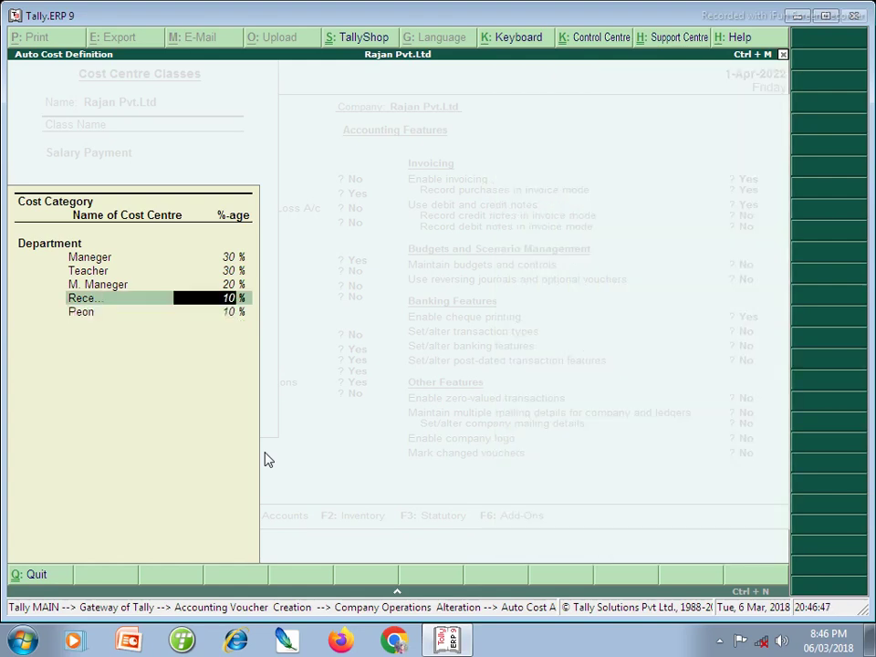
{"action": "type", "text": "13"}
{"action": "key", "text": "Return"}
{"action": "key", "text": "Return"}
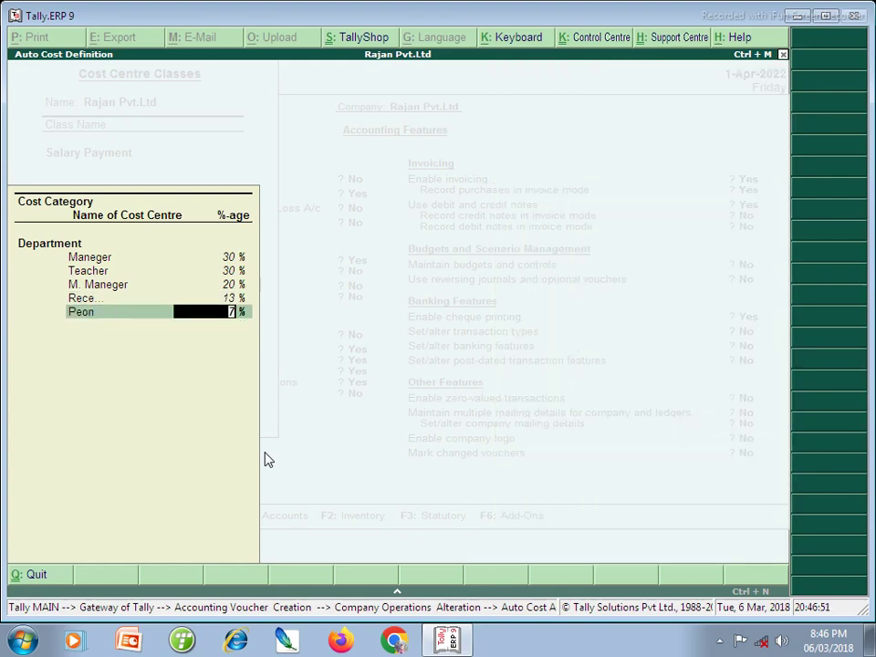
{"action": "key", "text": "Return"}
{"action": "key", "text": "Return"}
{"action": "key", "text": "ctrl+a"}
{"action": "key", "text": "Return"}
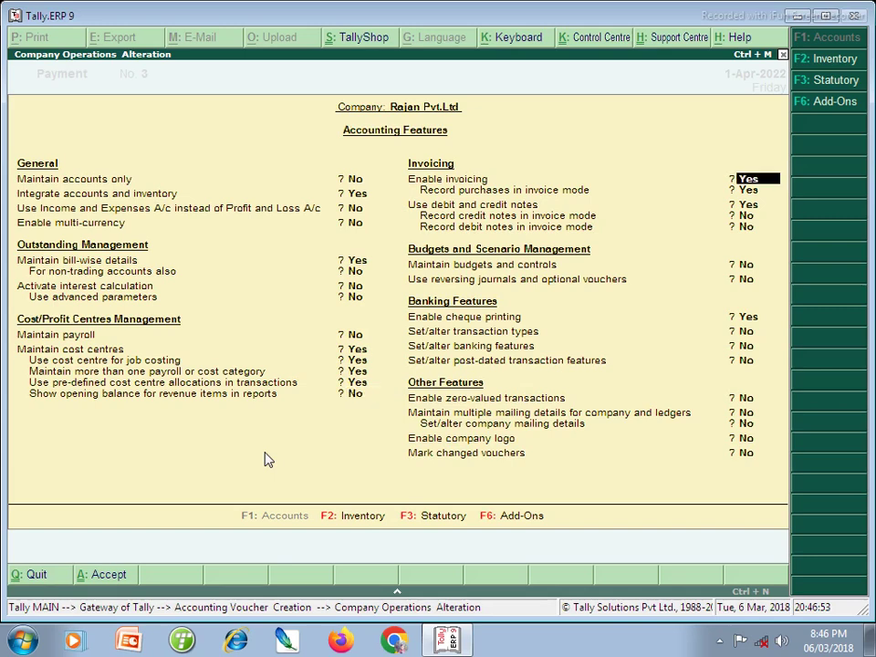
{"action": "key", "text": "Return"}
{"action": "key", "text": "Return"}
{"action": "key", "text": "Return"}
{"action": "key", "text": "Return"}
- Save the accounting features and apply the Salary Payment cost centre class to the voucher
{"action": "key", "text": "ctrl+a"}
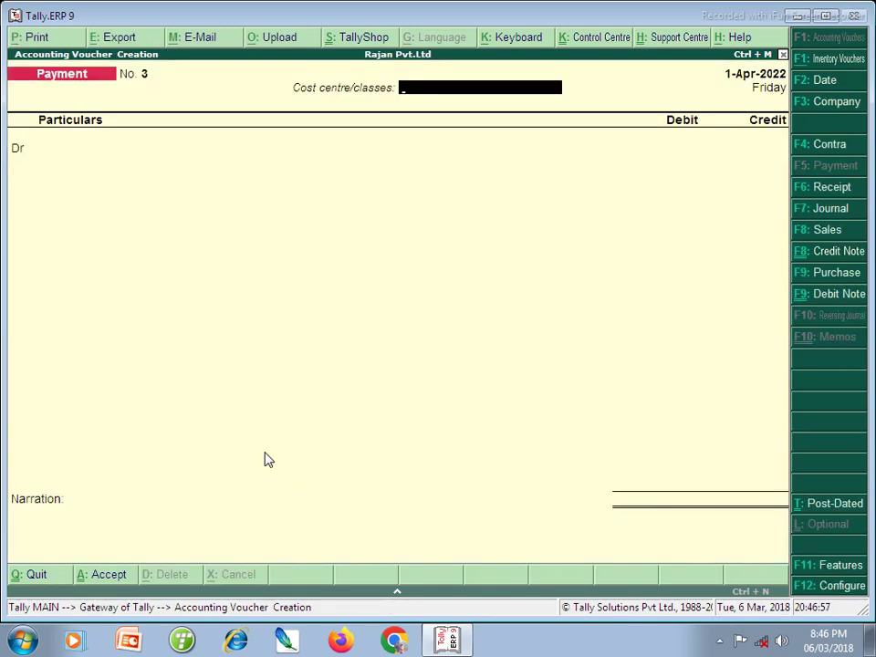
{"action": "left_click", "coordinate": [465, 93]}
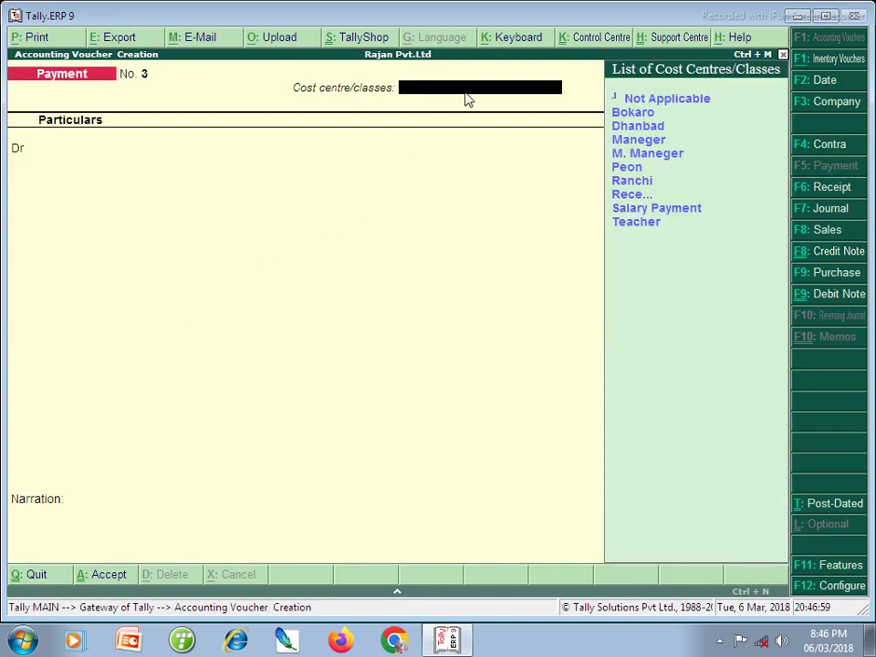
{"action": "key", "text": "Down"}
{"action": "key", "text": "Down"}
{"action": "key", "text": "Down"}
{"action": "key", "text": "Down"}
{"action": "key", "text": "Down"}
{"action": "key", "text": "Down"}
{"action": "key", "text": "Down"}
{"action": "key", "text": "Down"}
{"action": "key", "text": "Down"}
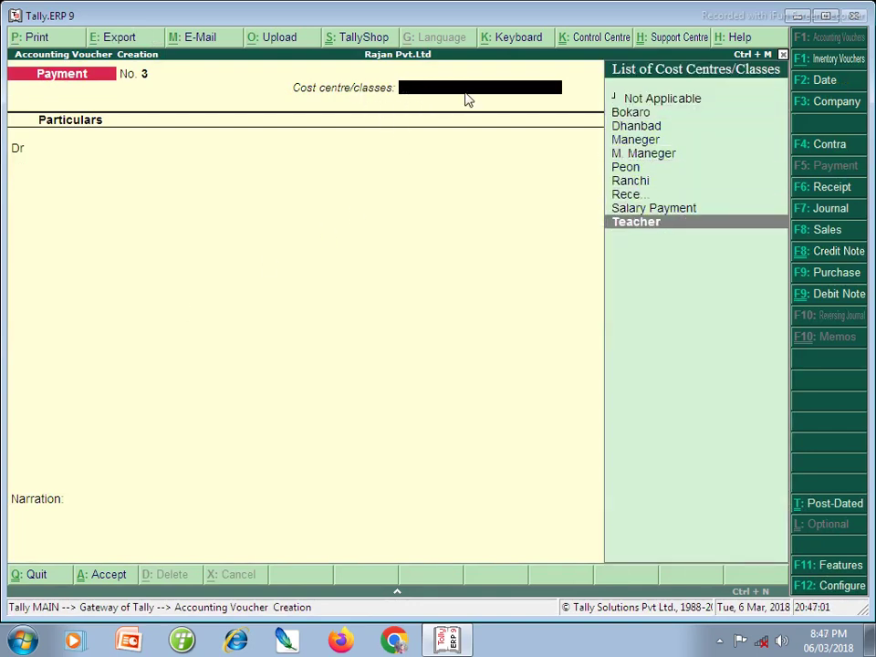
{"action": "key", "text": "Up"}
{"action": "key", "text": "Return"}
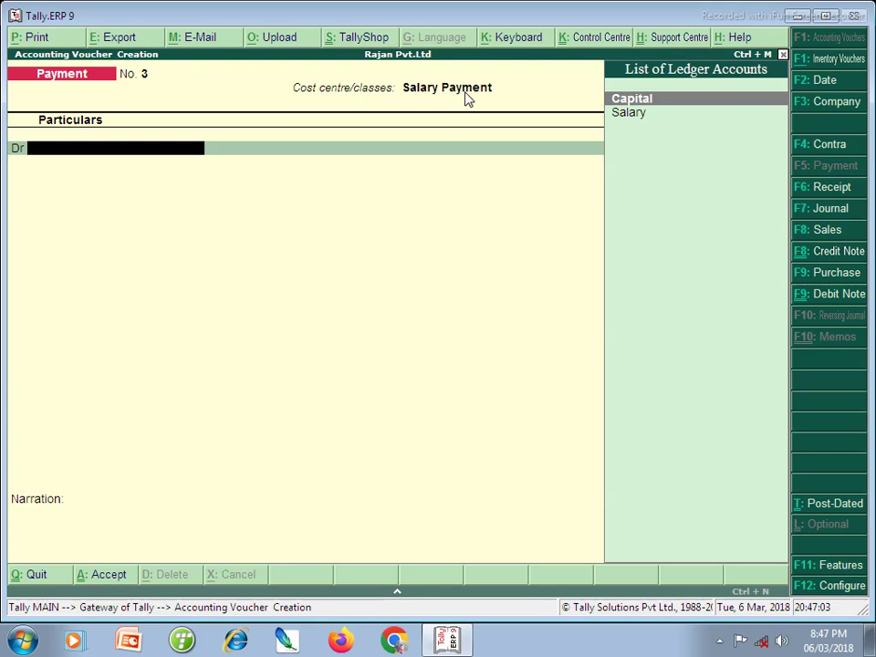
- Debit Salary 1,00,000 against Cash, save Payment No. 3, and return to Gateway
{"action": "key", "text": "Down"}
{"action": "key", "text": "Return"}
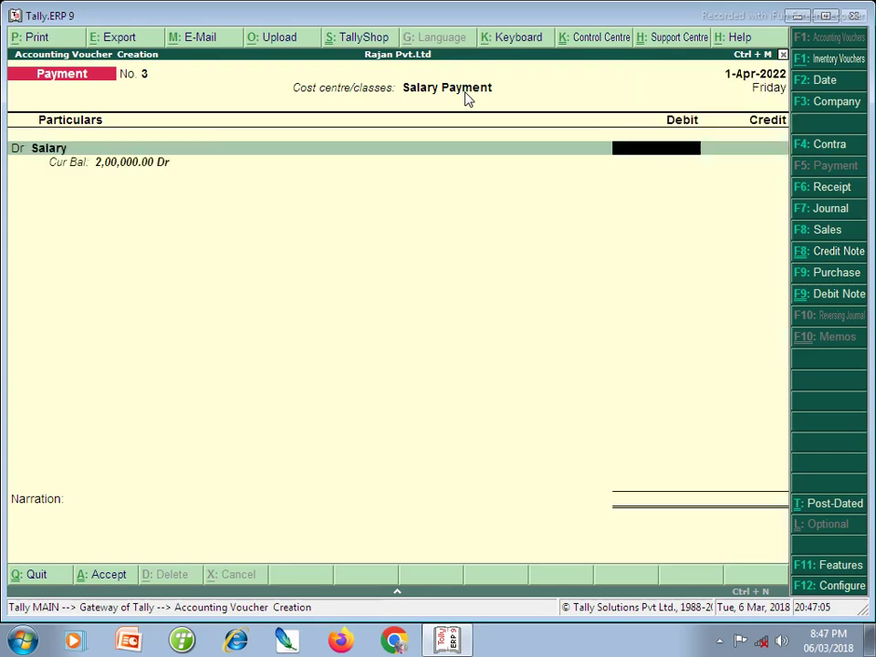
{"action": "type", "text": "100000"}
{"action": "key", "text": "Return"}
{"action": "key", "text": "Return"}
{"action": "key", "text": "Return"}
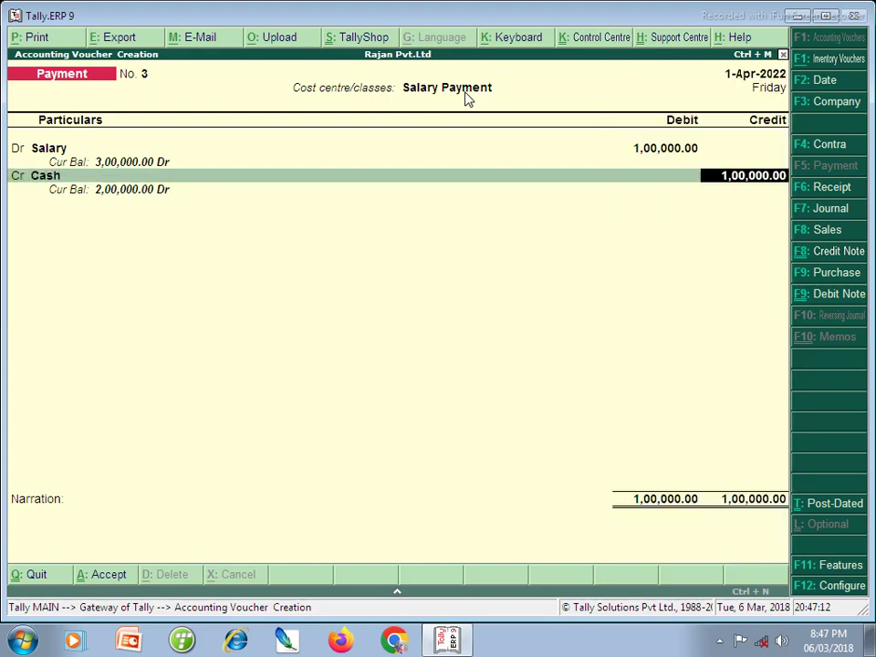
{"action": "key", "text": "Return"}
{"action": "key", "text": "Return"}
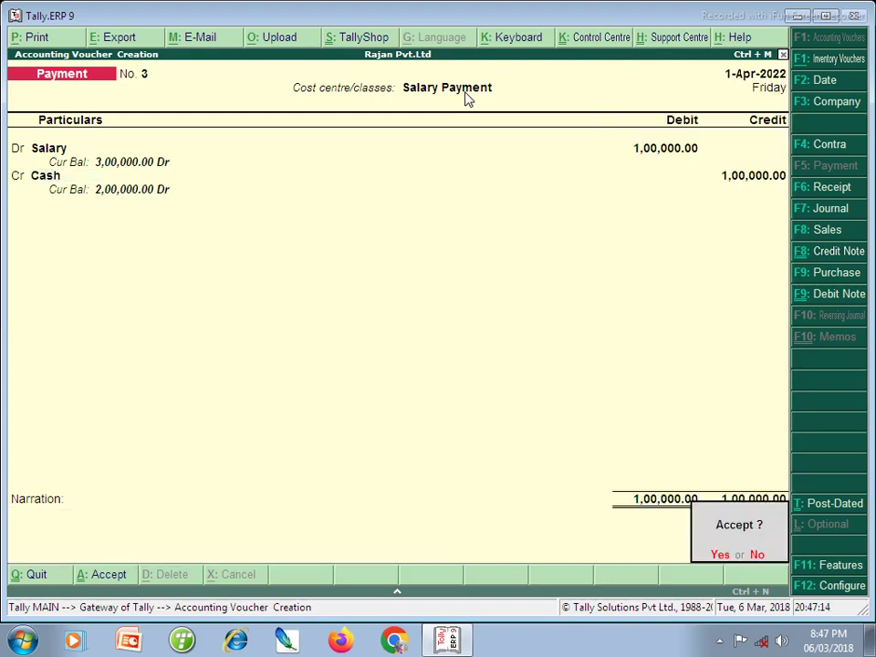
{"action": "key", "text": "Return"}
{"action": "key", "text": "Escape"}
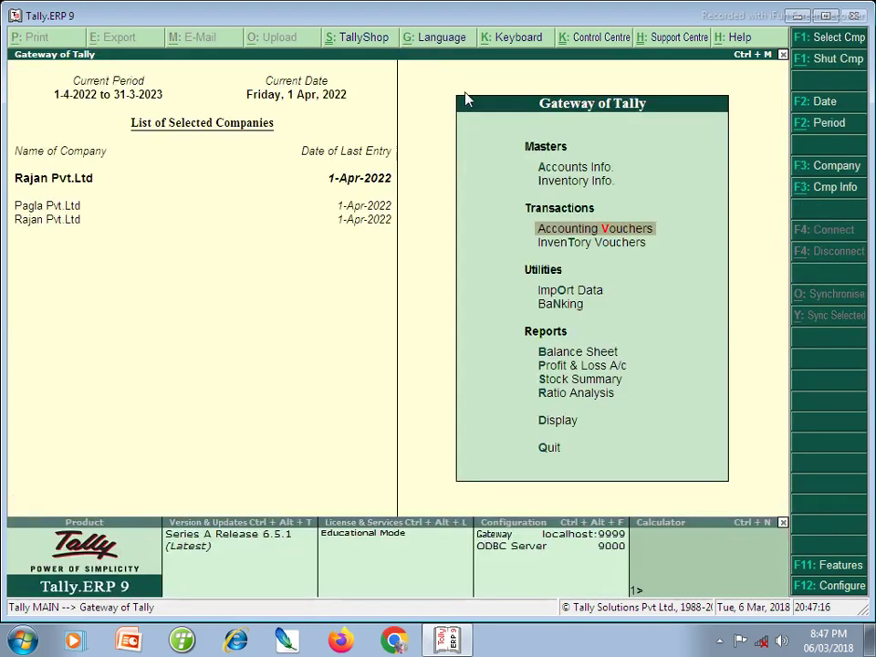
{"action": "key", "text": "Escape"}
{"action": "key", "text": "Escape"}
{"action": "key", "text": "d"}
{"action": "key", "text": "Down"}
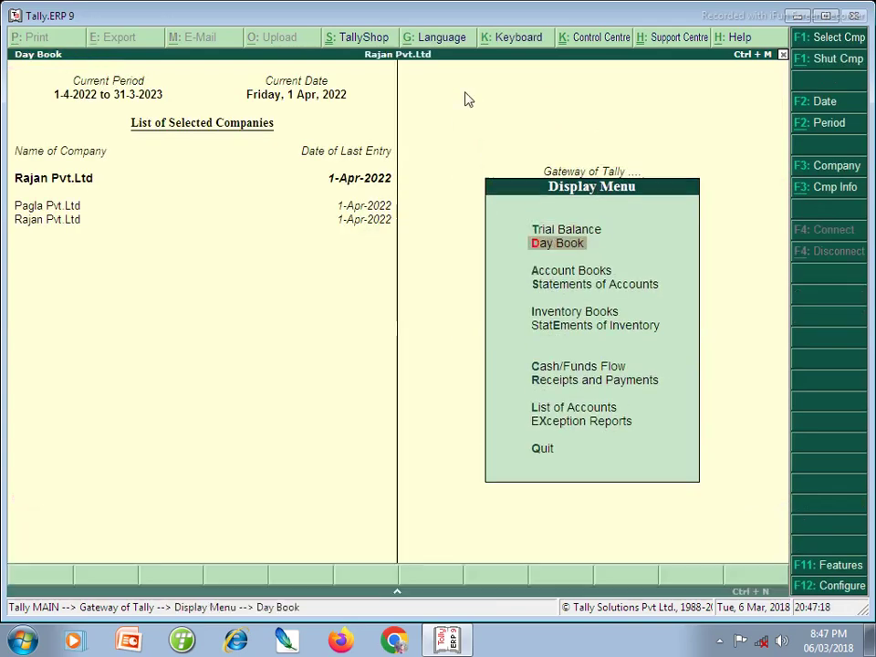
{"action": "key", "text": "Return"}
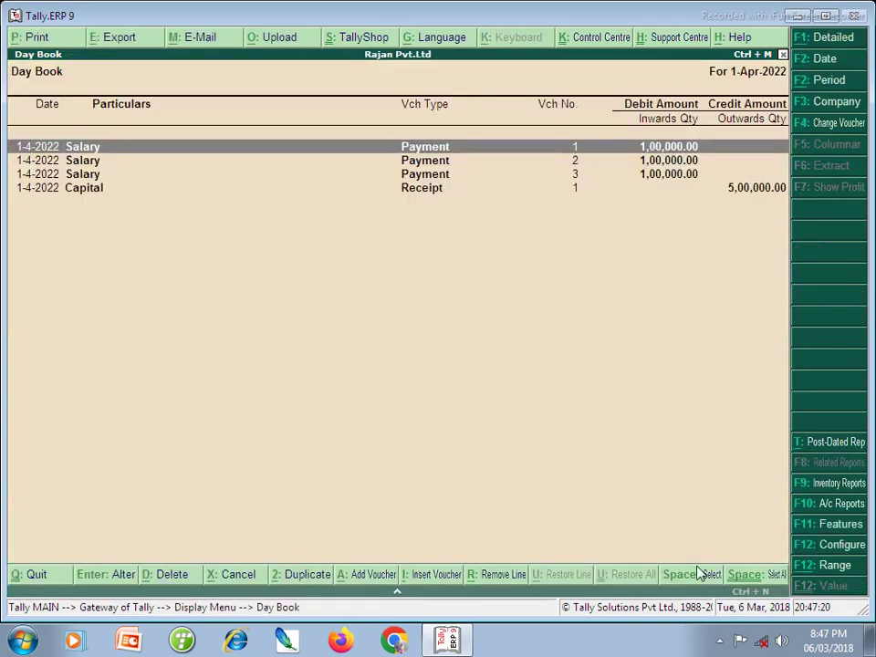
{"action": "left_click", "coordinate": [719, 641]}
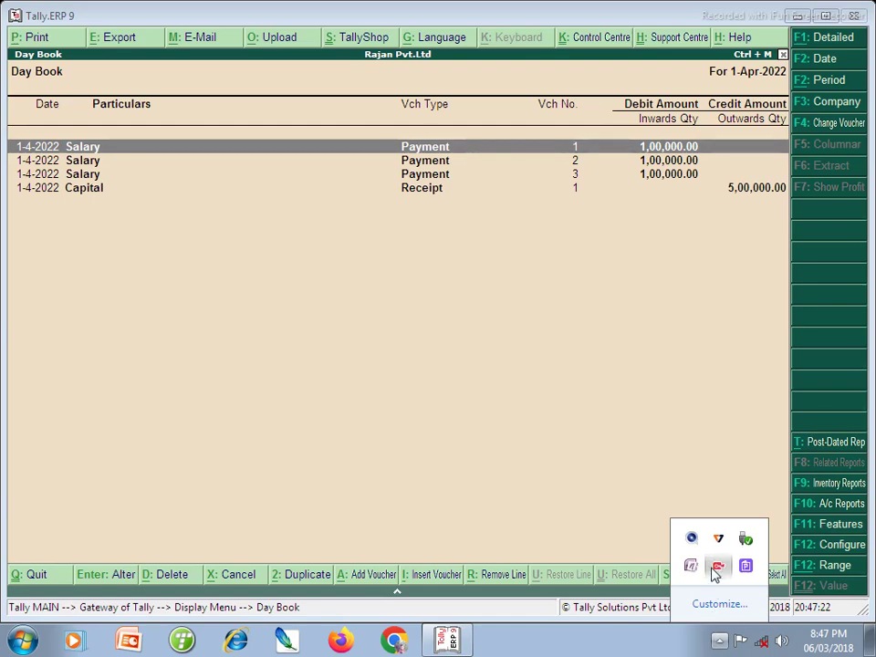
{"action": "left_click", "coordinate": [718, 565]}
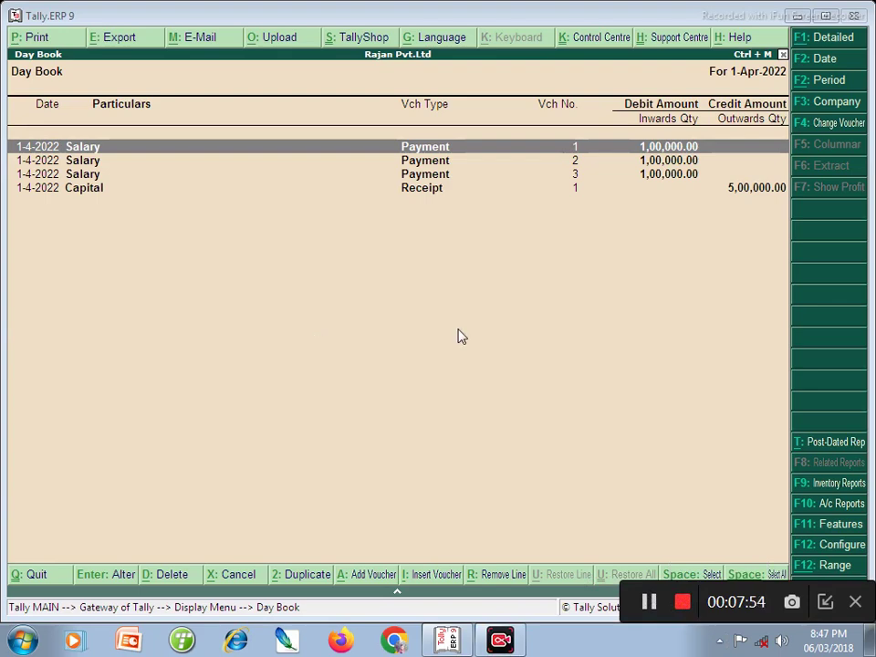
{"action": "key", "text": "Return"}
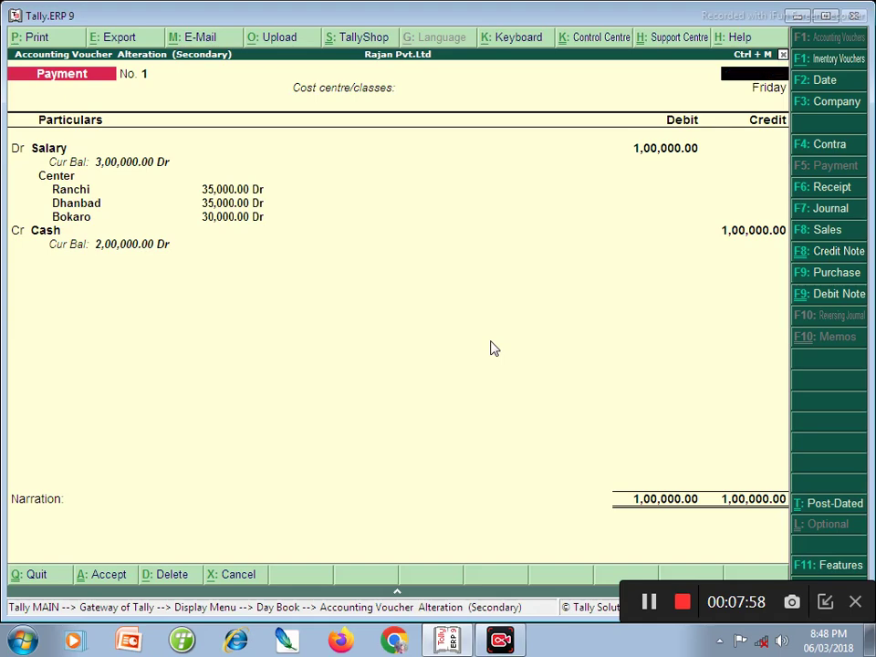
{"action": "key", "text": "Escape"}
{"action": "key", "text": "y"}
{"action": "key", "text": "Down"}
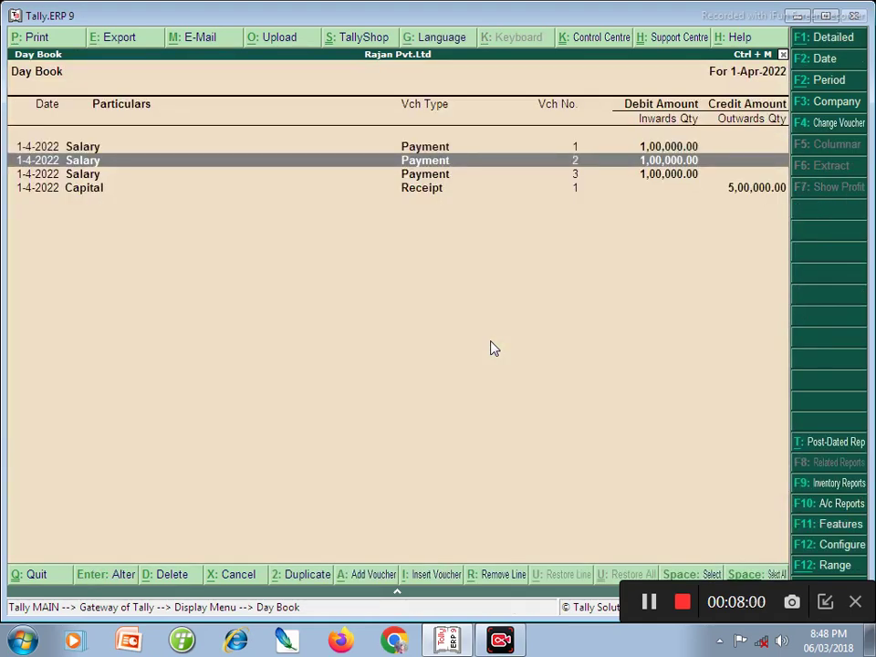
{"action": "key", "text": "Return"}
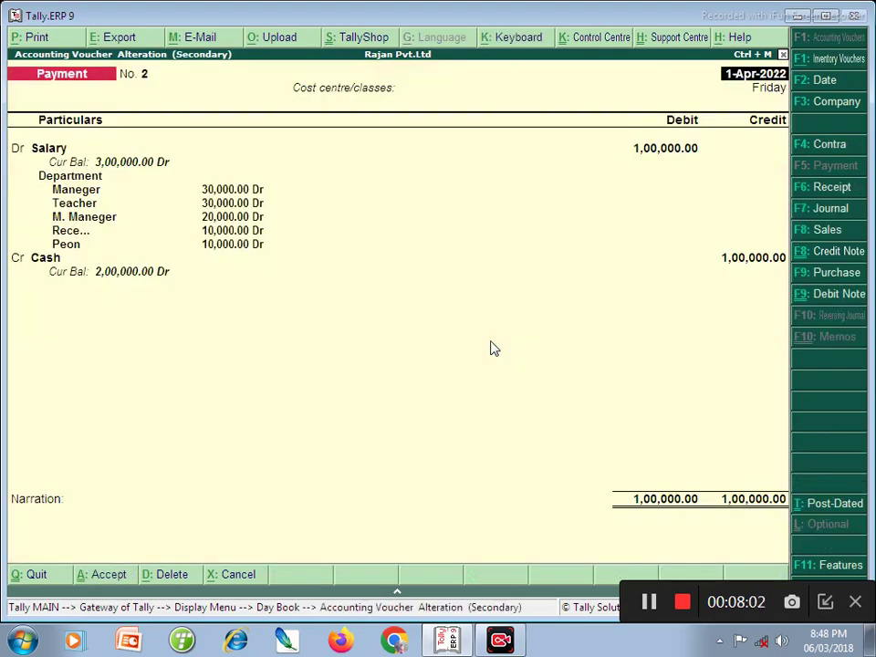
{"action": "key", "text": "Escape"}
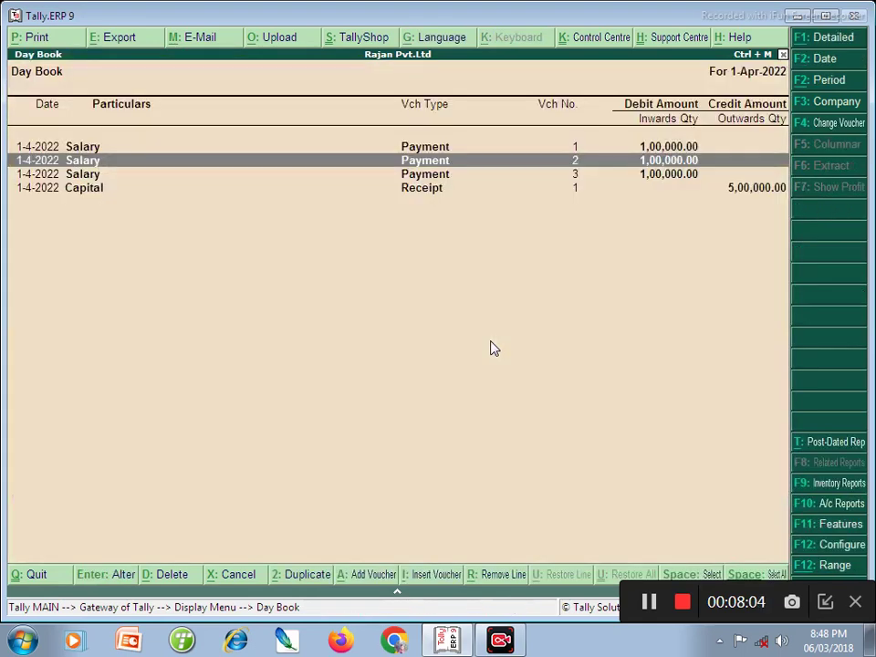
{"action": "key", "text": "Down"}
{"action": "key", "text": "Return"}
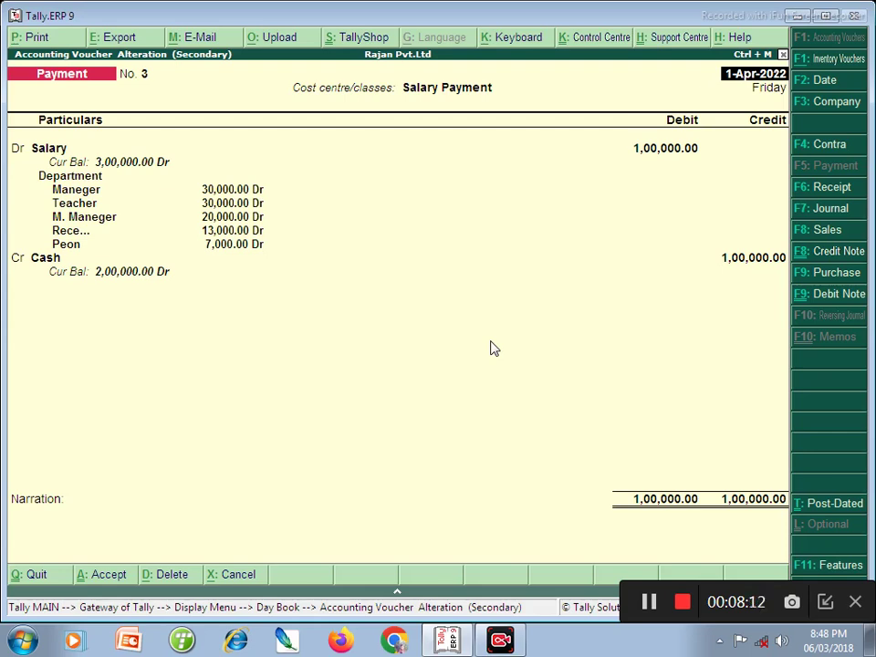
{"action": "key", "text": "Escape"}
{"action": "key", "text": "Return"}
{"action": "key", "text": "Escape"}
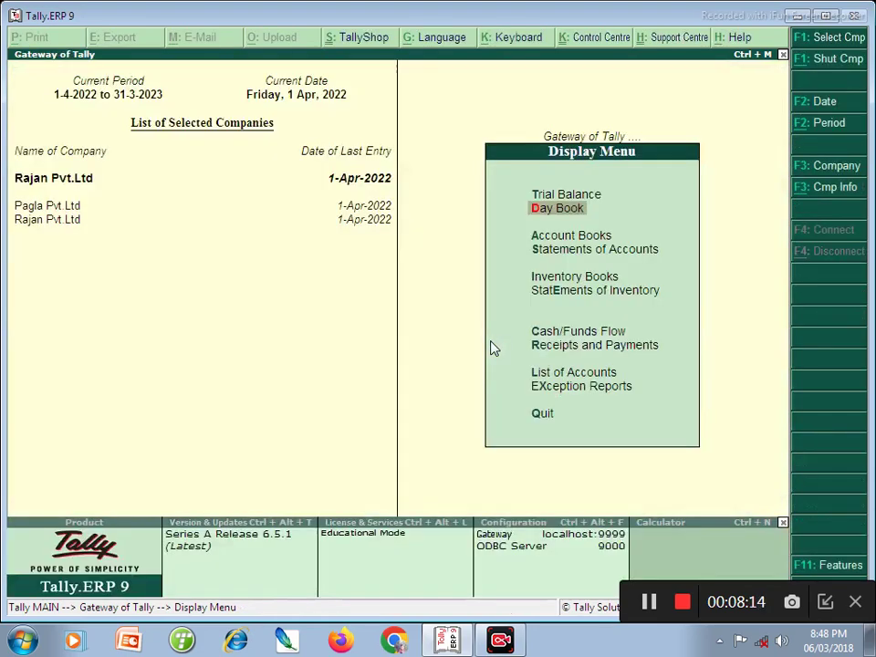
{"action": "key", "text": "Escape"}
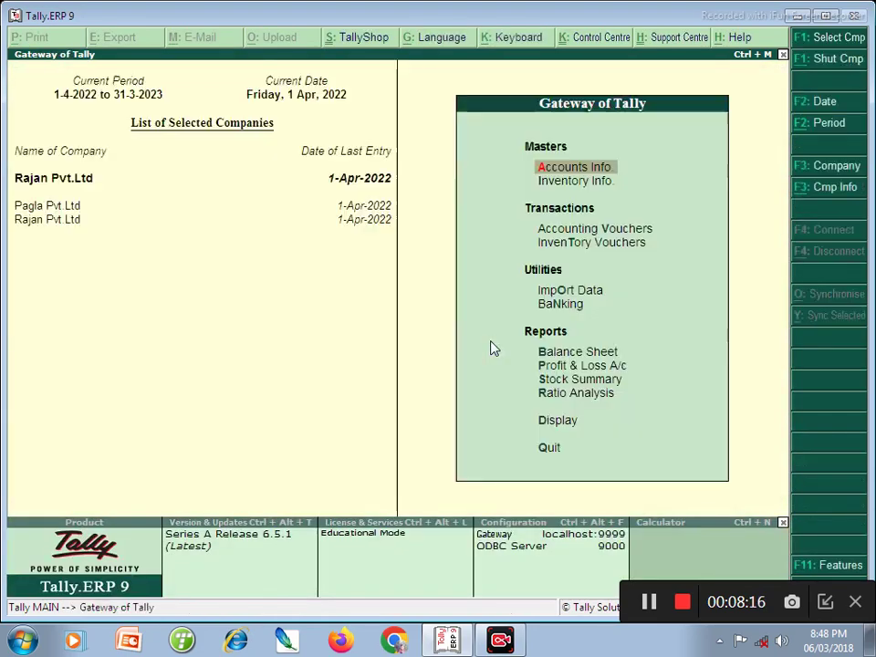
- Begin Payment No. 4 under the Salary Payment class and open a new ledger form with Alt+C
{"action": "key", "text": "v"}
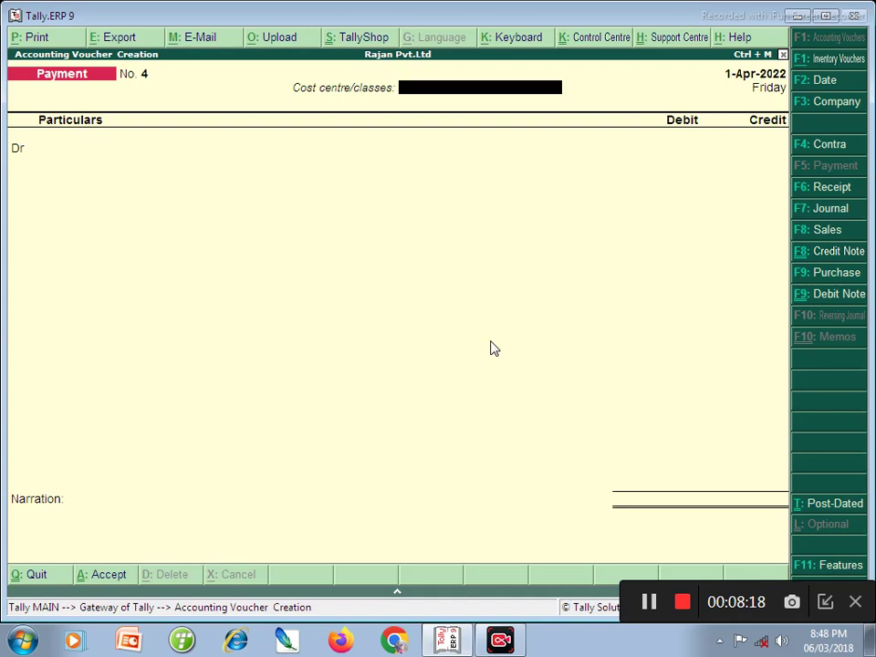
{"action": "key", "text": "Down"}
{"action": "key", "text": "Down"}
{"action": "key", "text": "Down"}
{"action": "key", "text": "Down"}
{"action": "key", "text": "Down"}
{"action": "key", "text": "Down"}
{"action": "key", "text": "Down"}
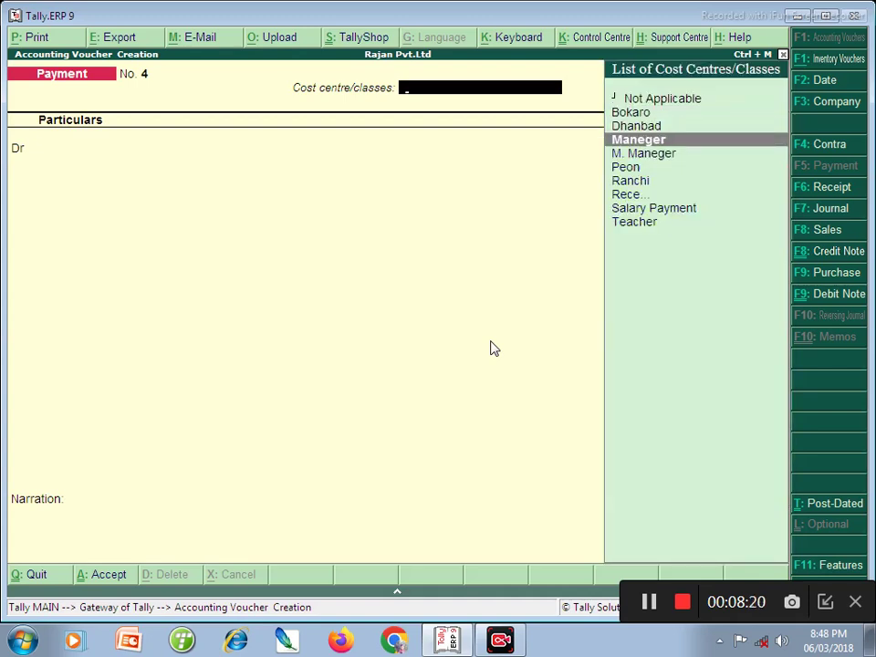
{"action": "key", "text": "Down"}
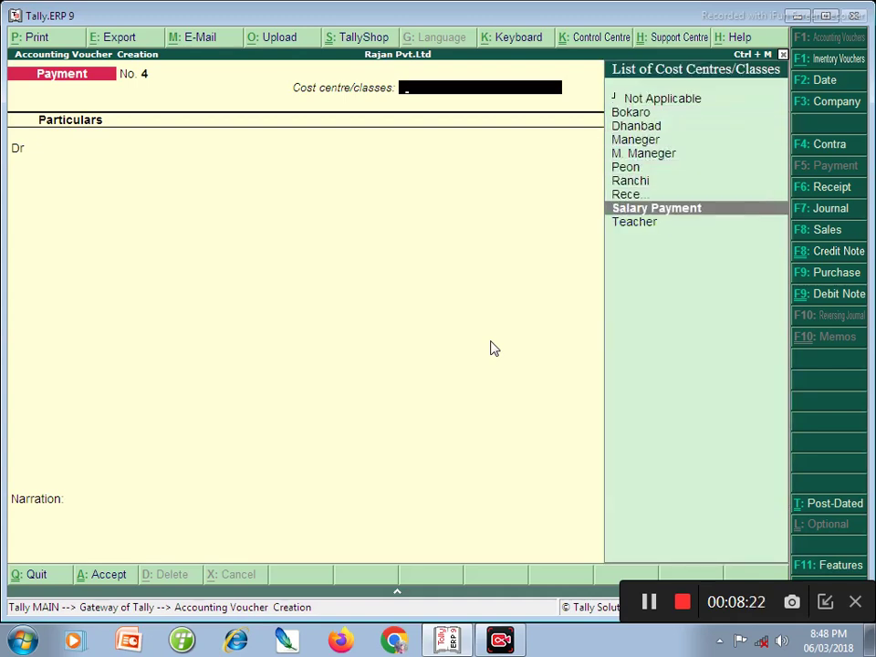
{"action": "key", "text": "Return"}
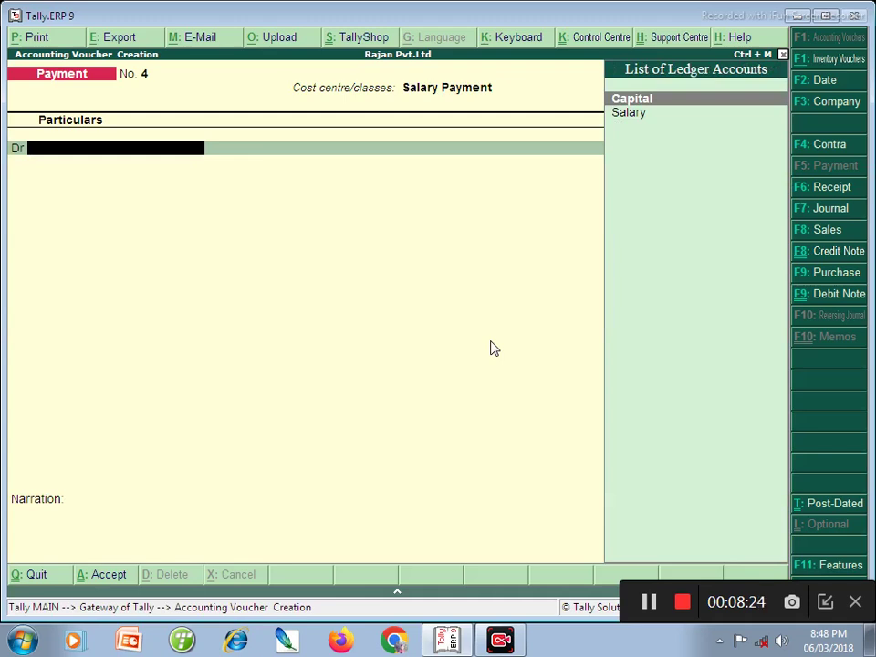
{"action": "key", "text": "Down"}
{"action": "key", "text": "Return"}
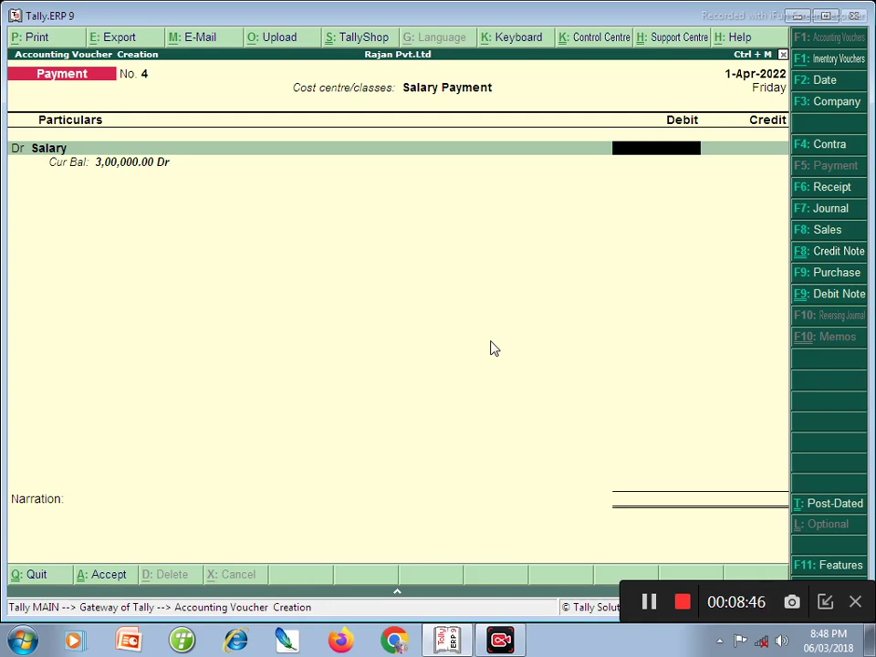
{"action": "key", "text": "BackSpace"}
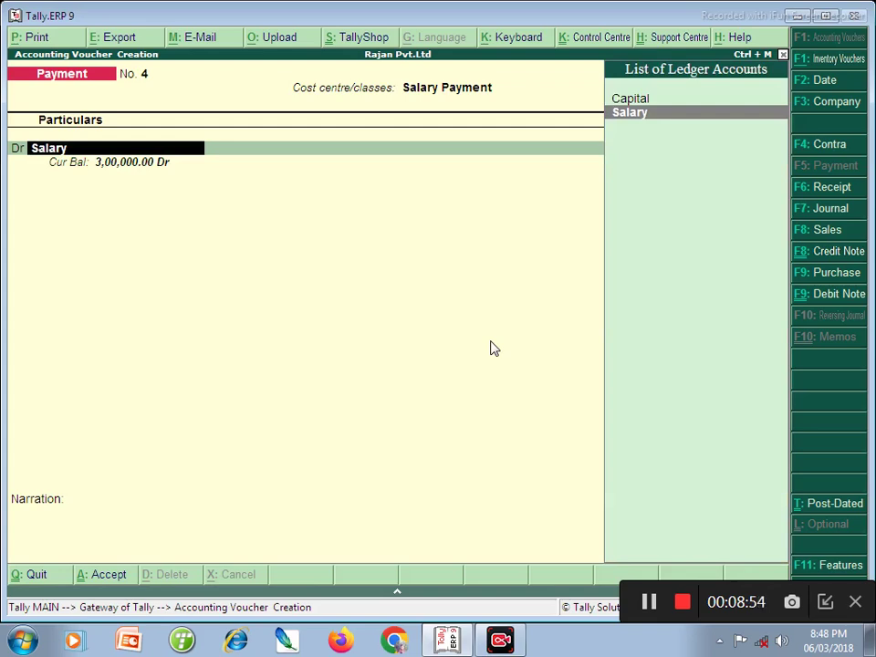
{"action": "key", "text": "alt+c"}
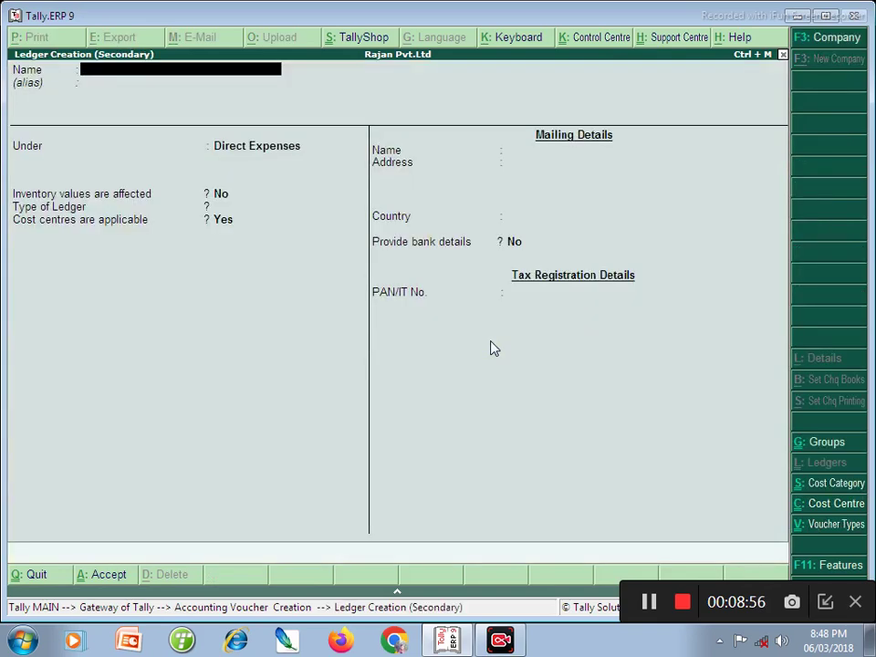
- Create the ledger 'F Bouns' under Direct Expenses
{"action": "type", "text": "F Bouns"}
{"action": "key", "text": "Return"}
{"action": "key", "text": "Return"}
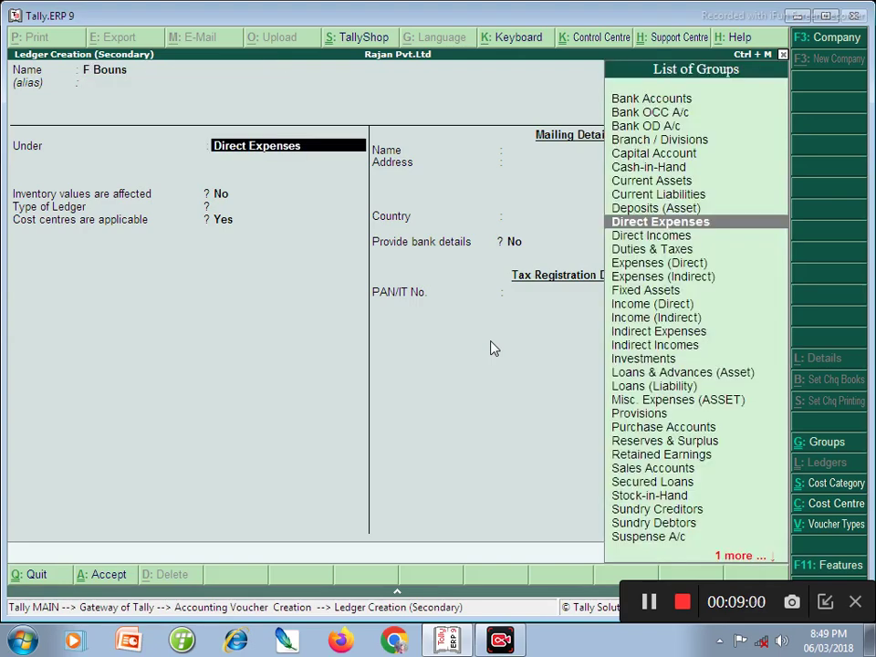
{"action": "key", "text": "Return"}
{"action": "key", "text": "ctrl+a"}
{"action": "key", "text": "Return"}
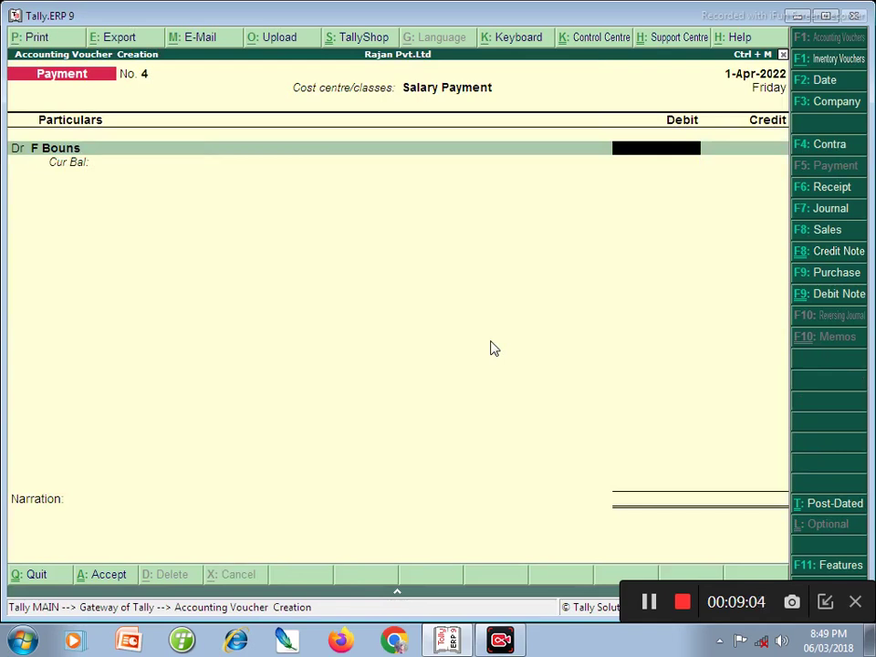
- Debit F Bouns 70,000 against Cash and save Payment No. 4
{"action": "type", "text": "70000"}
{"action": "key", "text": "Return"}
{"action": "key", "text": "Return"}
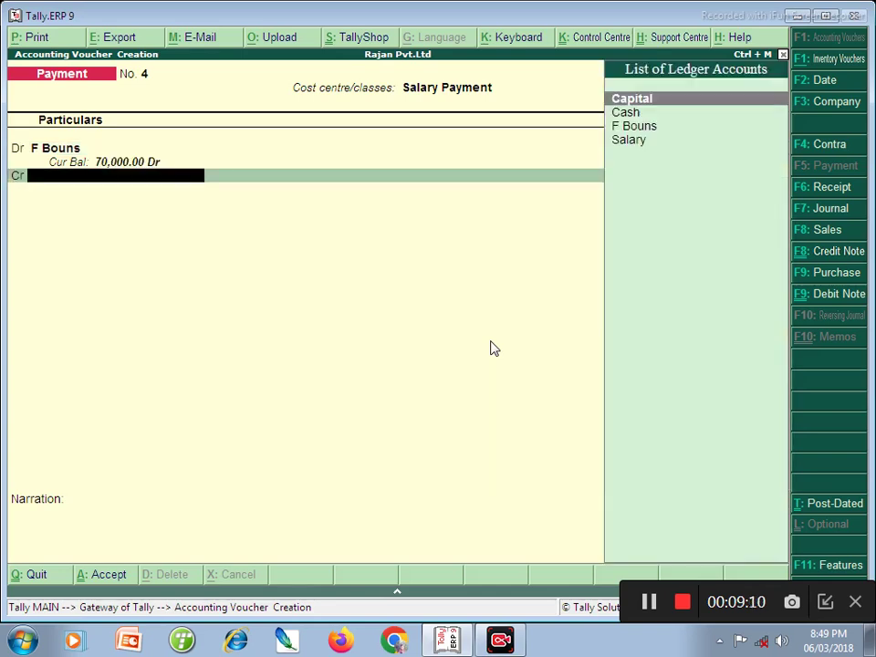
{"action": "key", "text": "Down"}
{"action": "key", "text": "Return"}
{"action": "key", "text": "Return"}
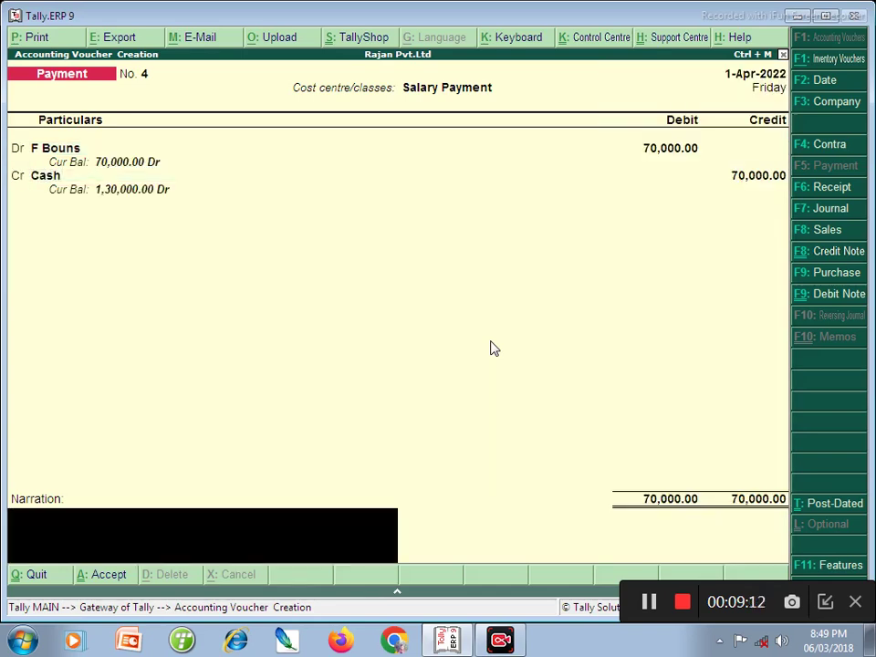
{"action": "key", "text": "Return"}
{"action": "key", "text": "Return"}
{"action": "key", "text": "Escape"}
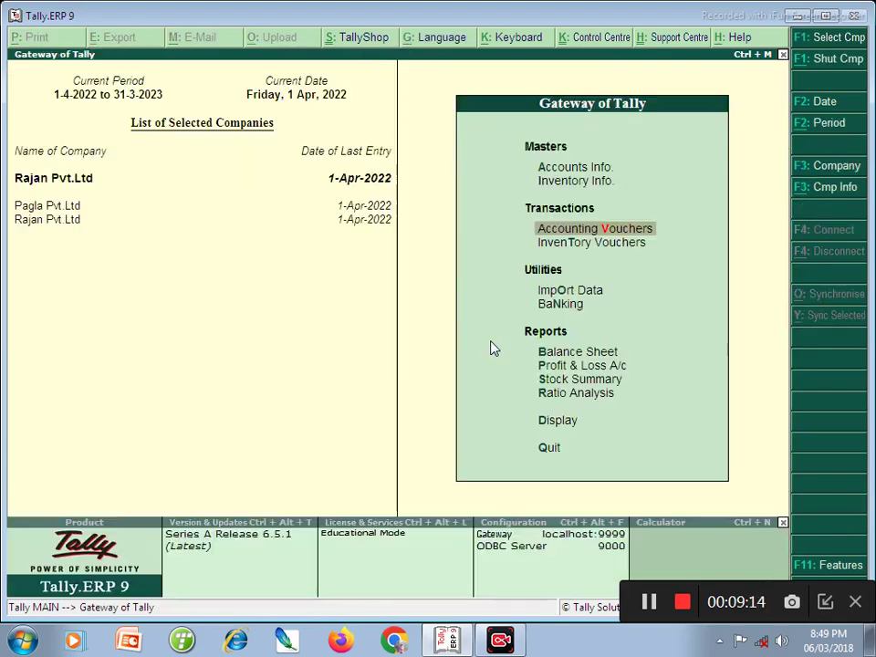
- Open the F Bouns Payment No. 4 from the Day Book to review its department split
{"action": "key", "text": "d"}
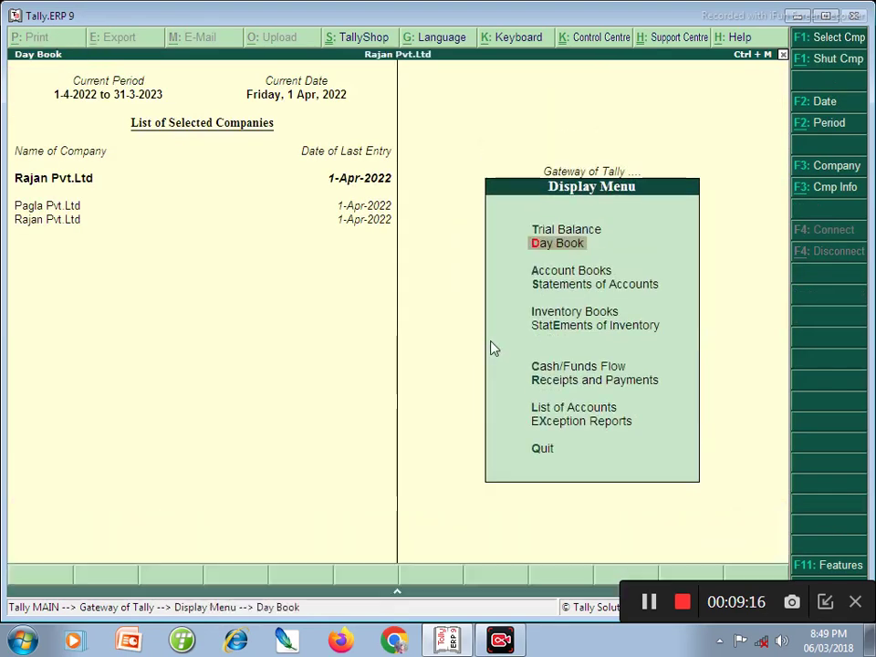
{"action": "key", "text": "Return"}
{"action": "key", "text": "Down"}
{"action": "key", "text": "Down"}
{"action": "key", "text": "Down"}
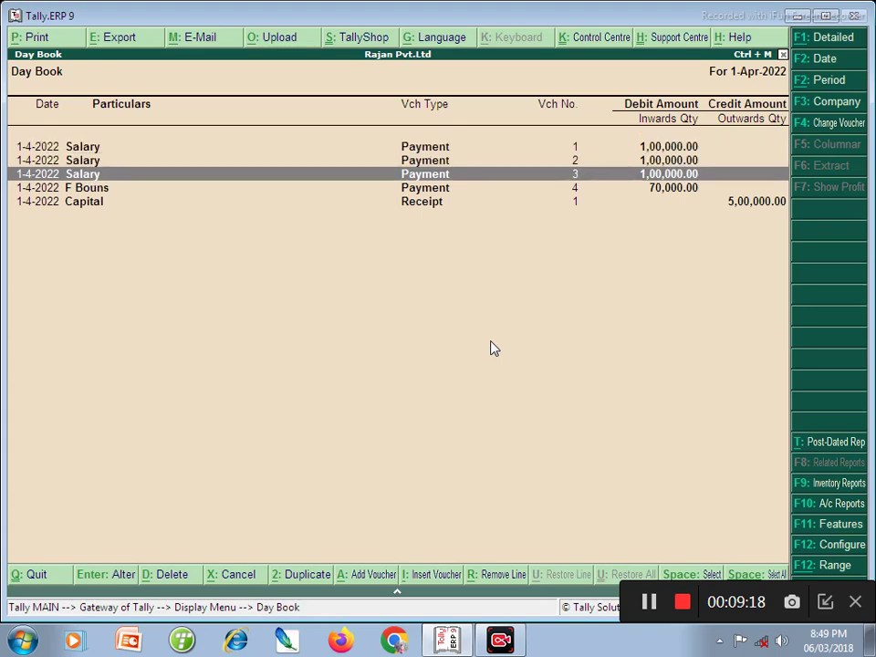
{"action": "key", "text": "Return"}
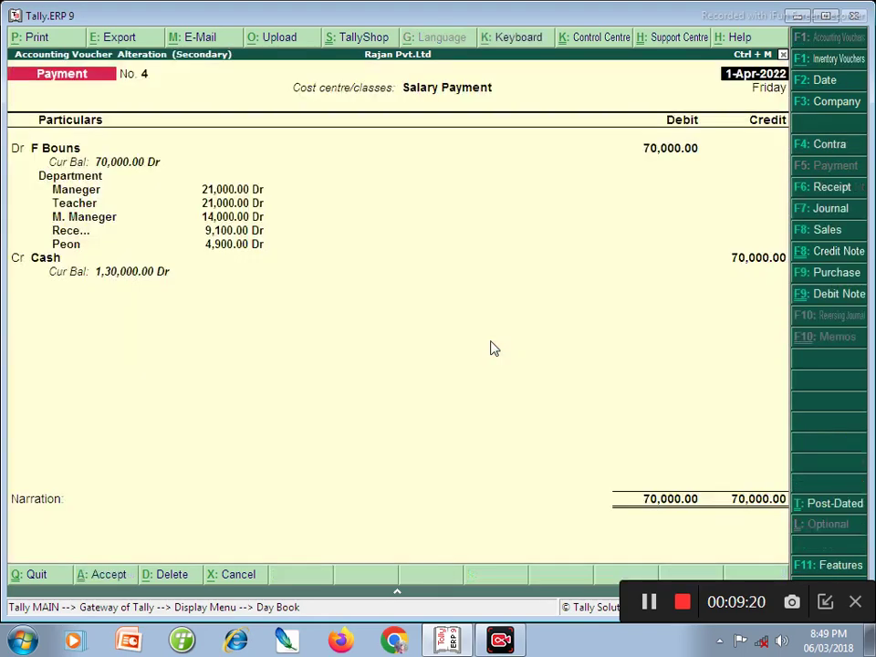